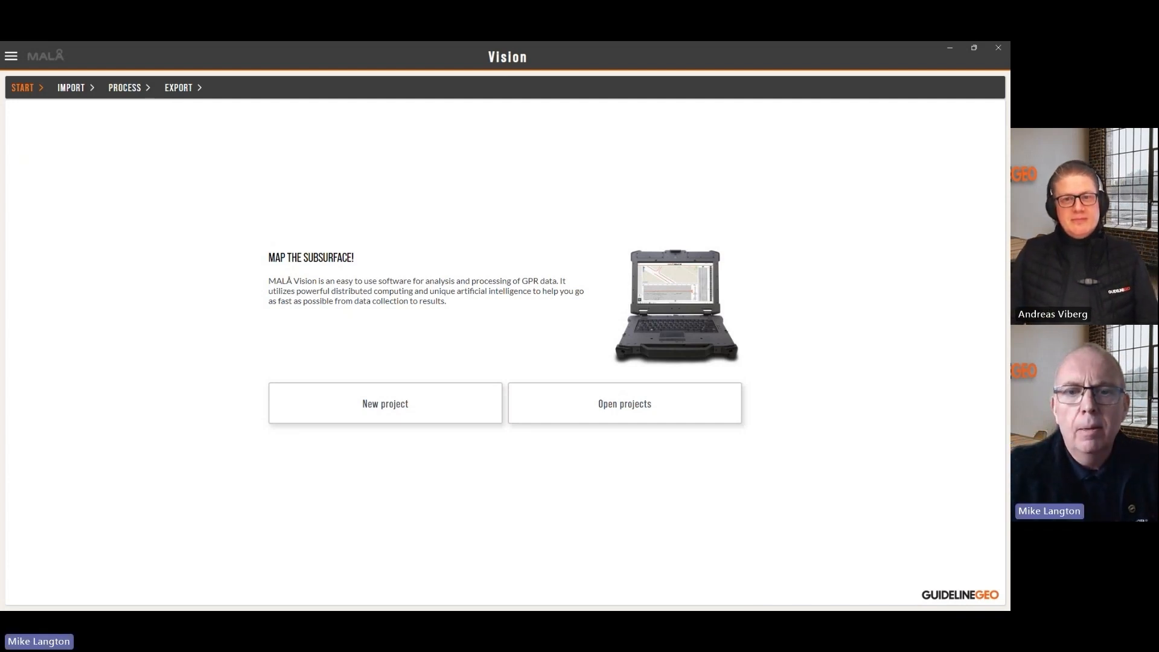
Step: Switch to MIRA Controller to view its data export page for MALÅ Vision Desktop, and return to MALÅ Vision
key("alt+Tab")
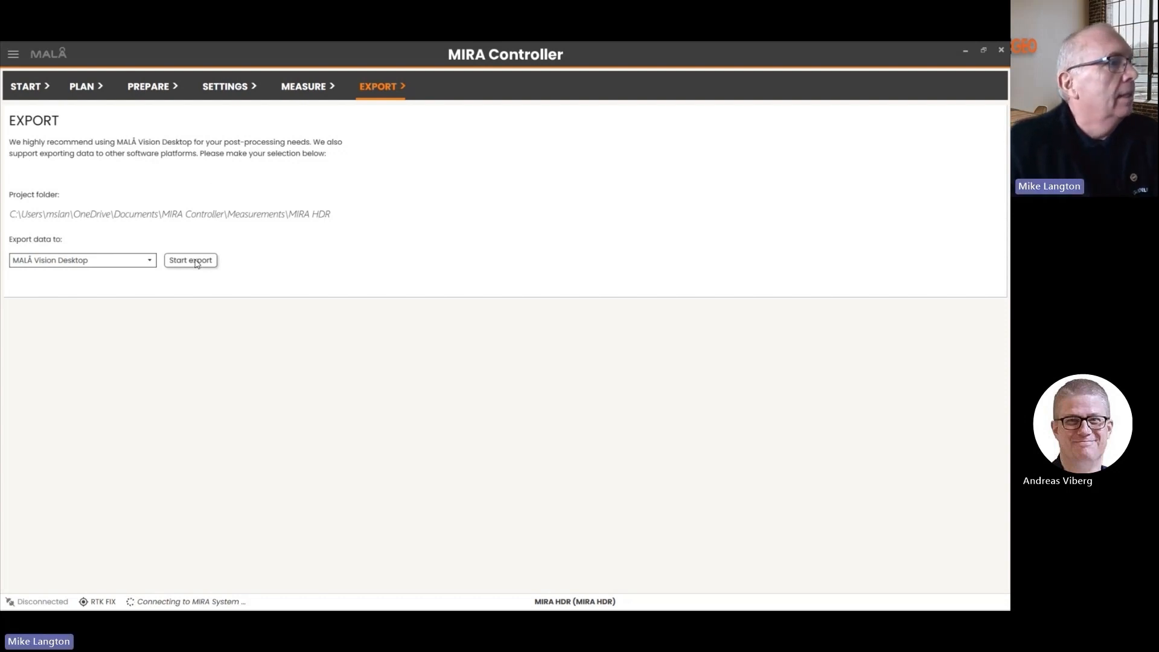
left_click(965, 53)
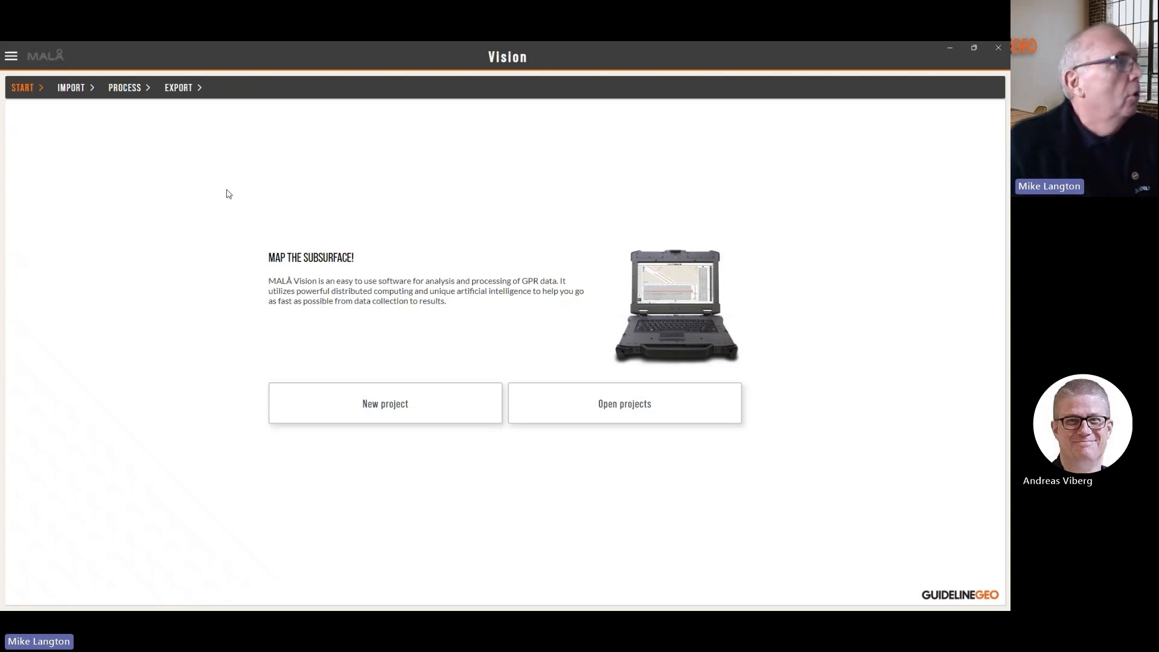
Step: Open the application settings and examine the default colormap choices and the distance unit options without changing them
left_click(11, 59)
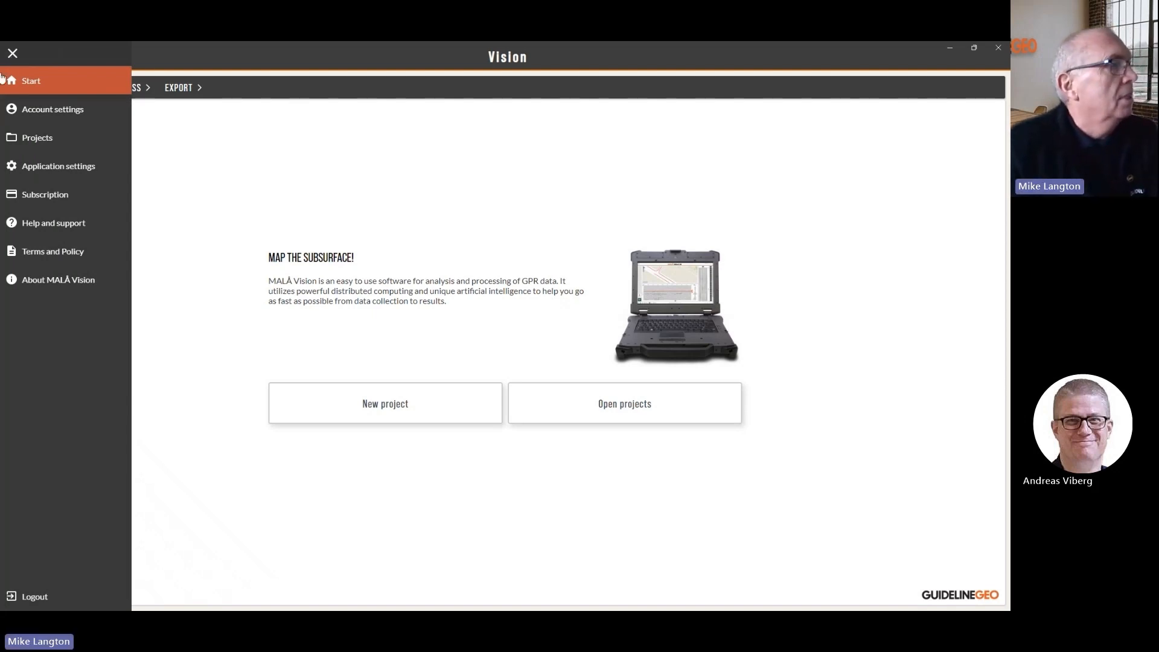
left_click(73, 176)
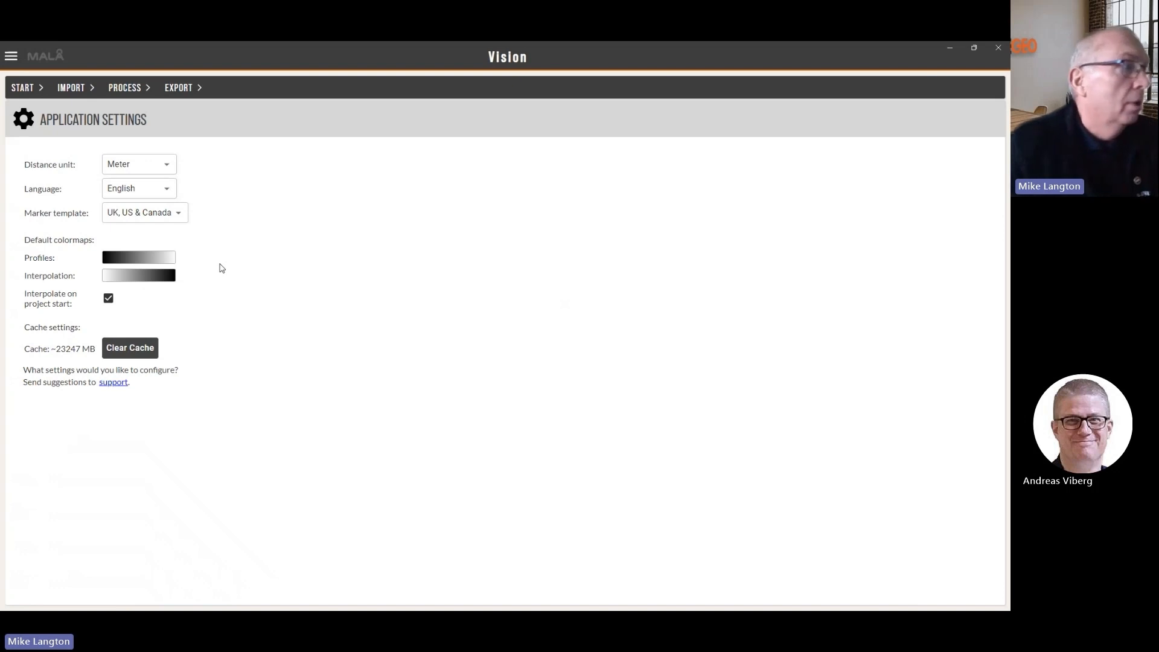
left_click(149, 273)
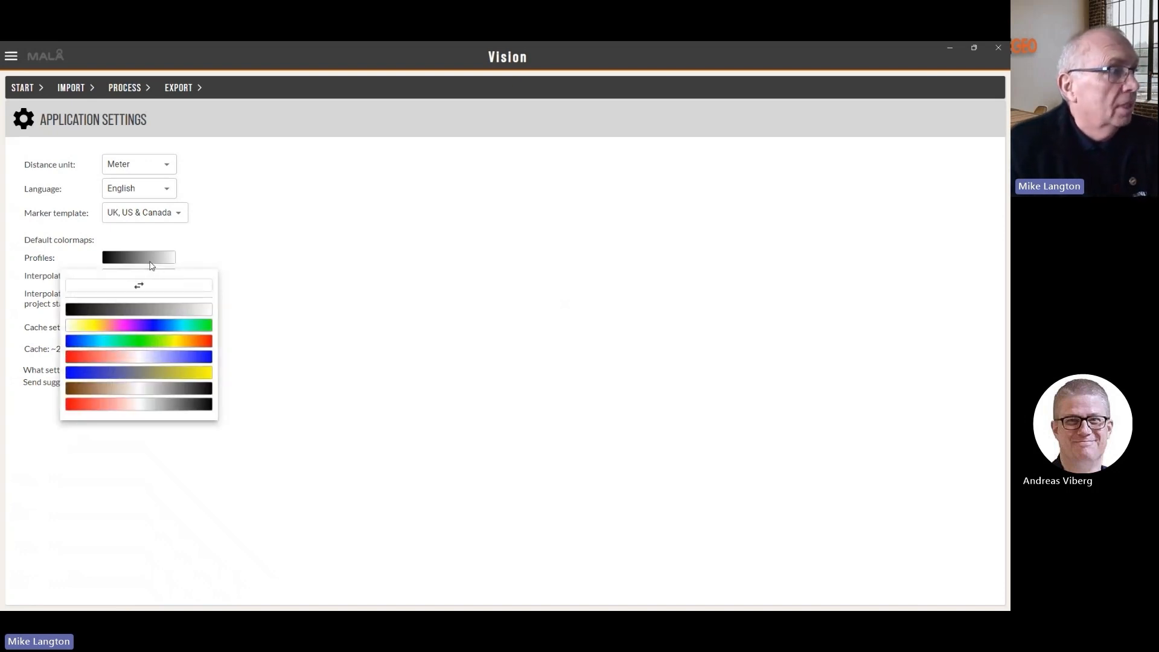
left_click(309, 305)
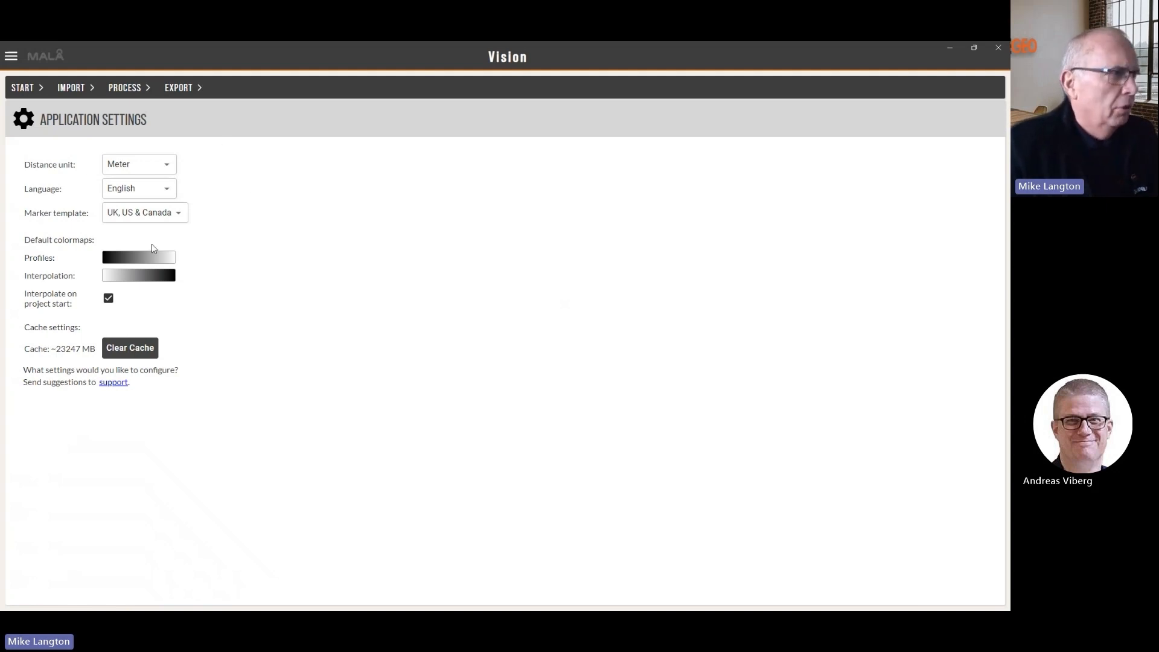
left_click(166, 168)
left_click(166, 169)
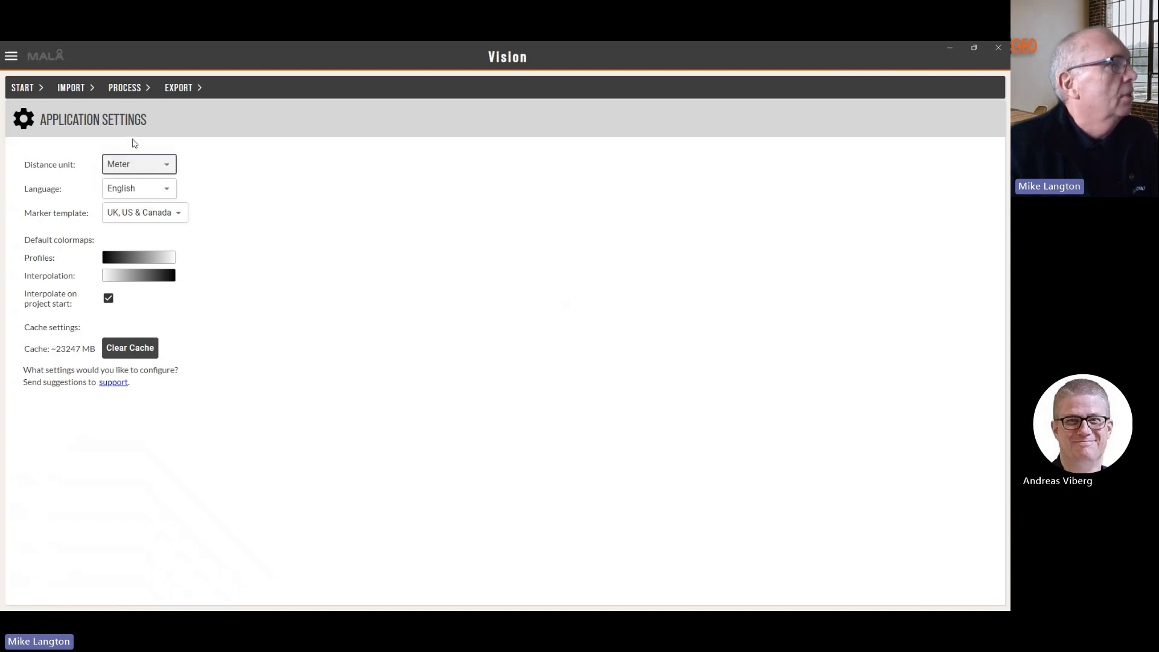
Step: Open the help and support form and set its subject to User input
left_click(11, 58)
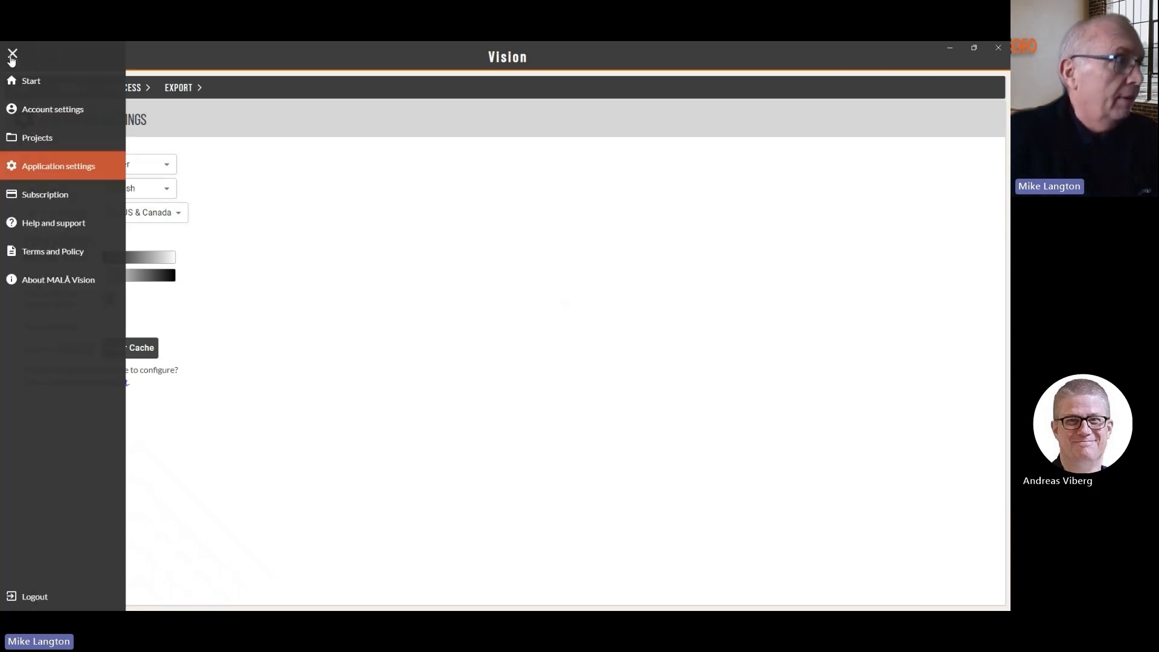
left_click(61, 225)
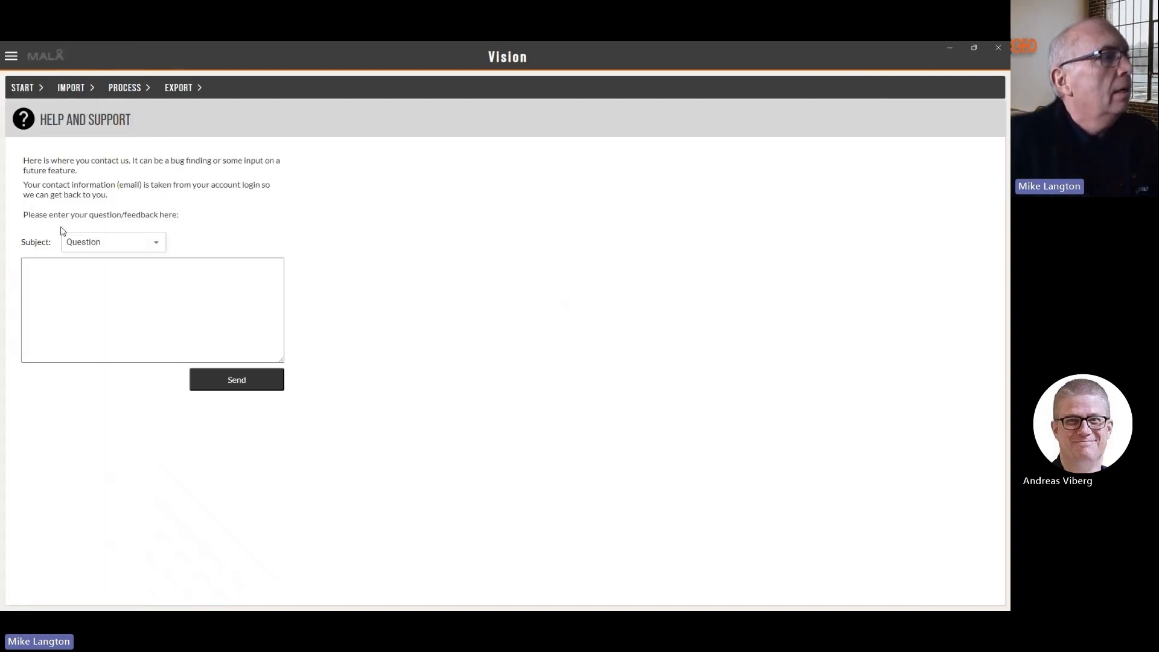
left_click(112, 250)
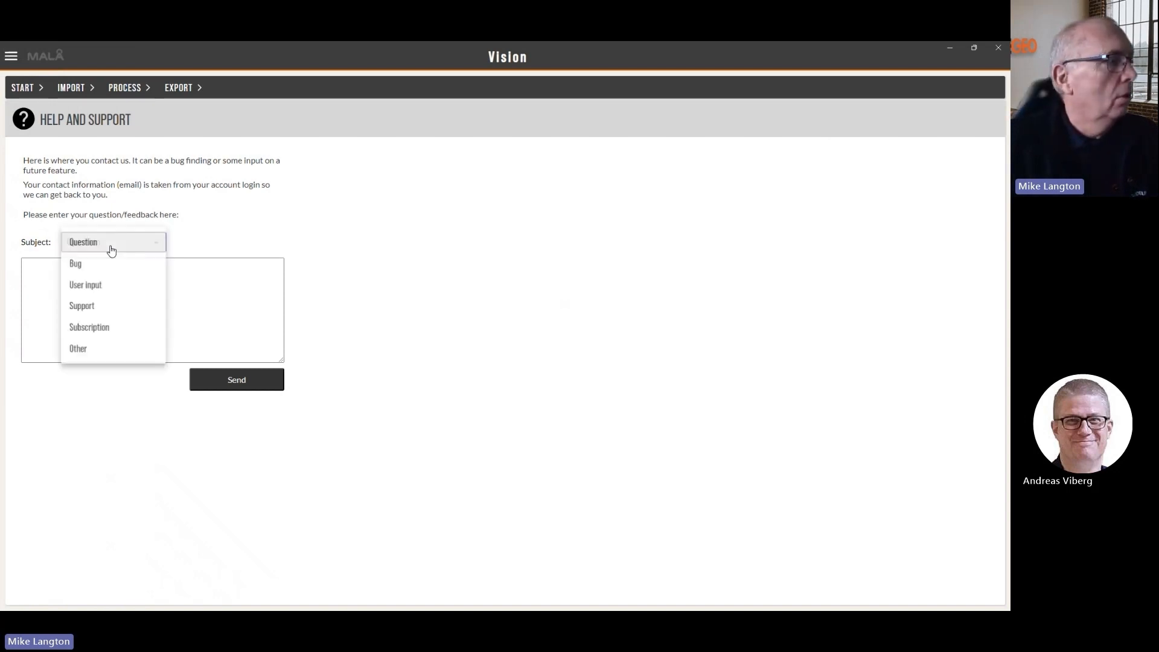
left_click(104, 289)
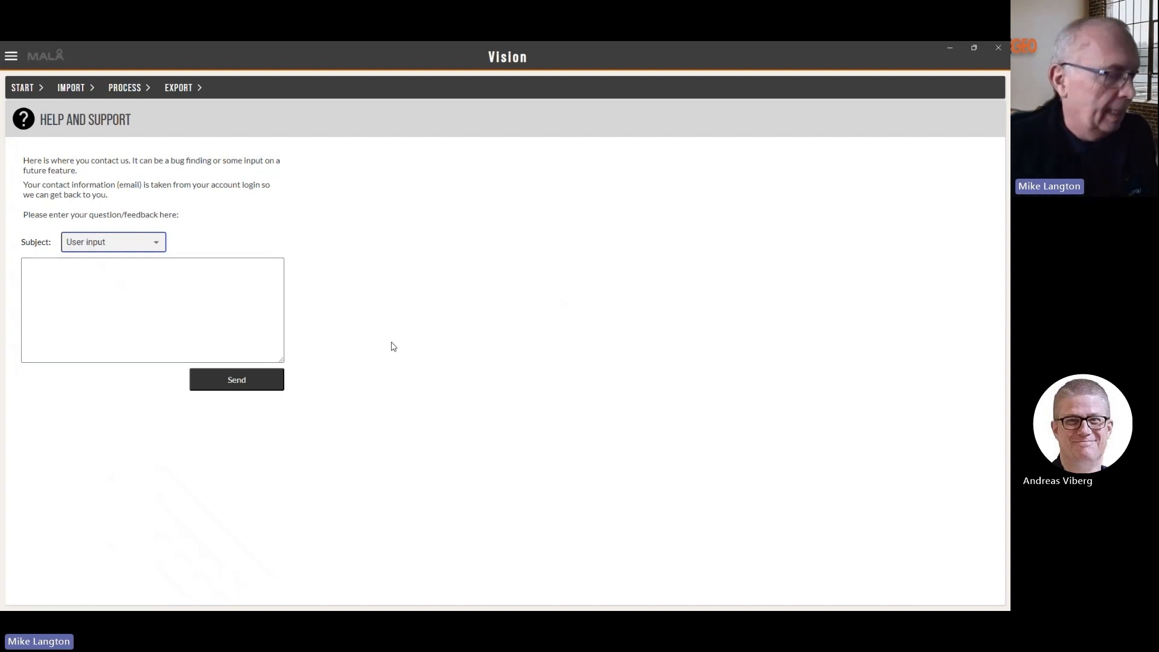
left_click(10, 58)
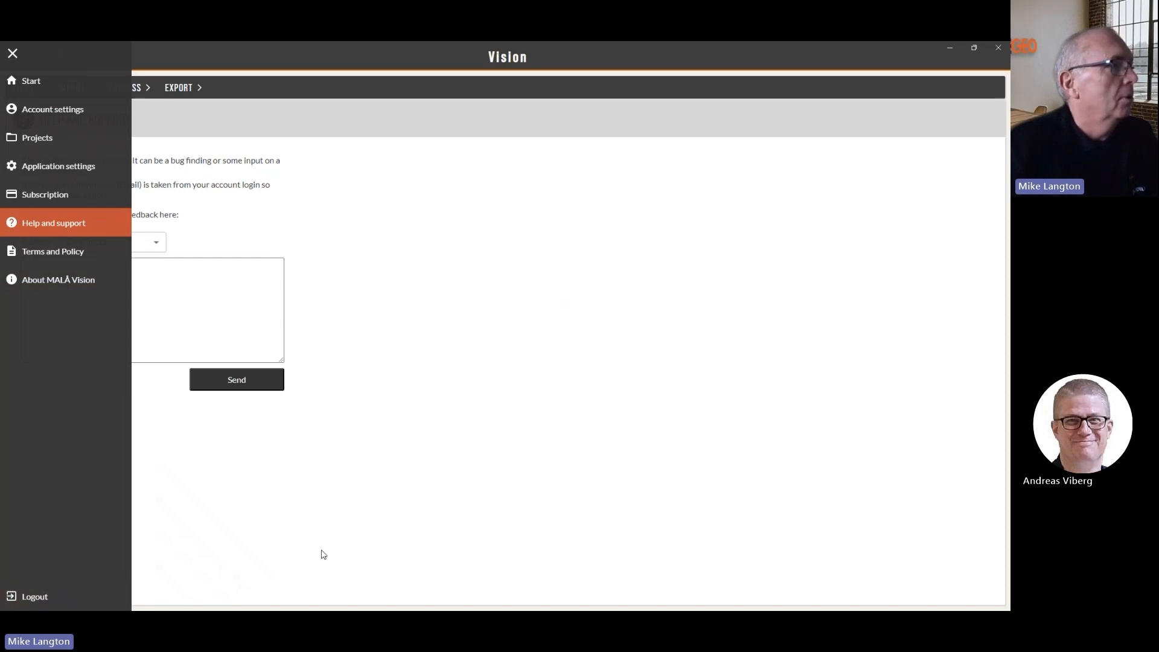
left_click(352, 506)
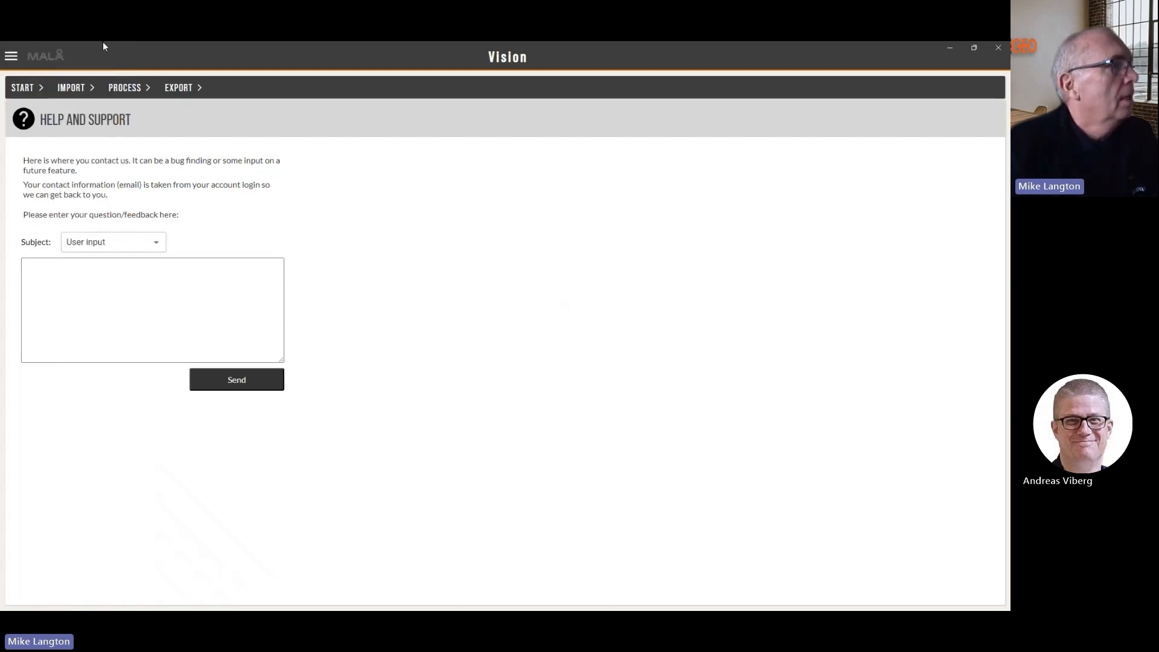
Step: View the projects overview and look through the imported GPR data files of the Gainsborough 3 project
left_click(23, 88)
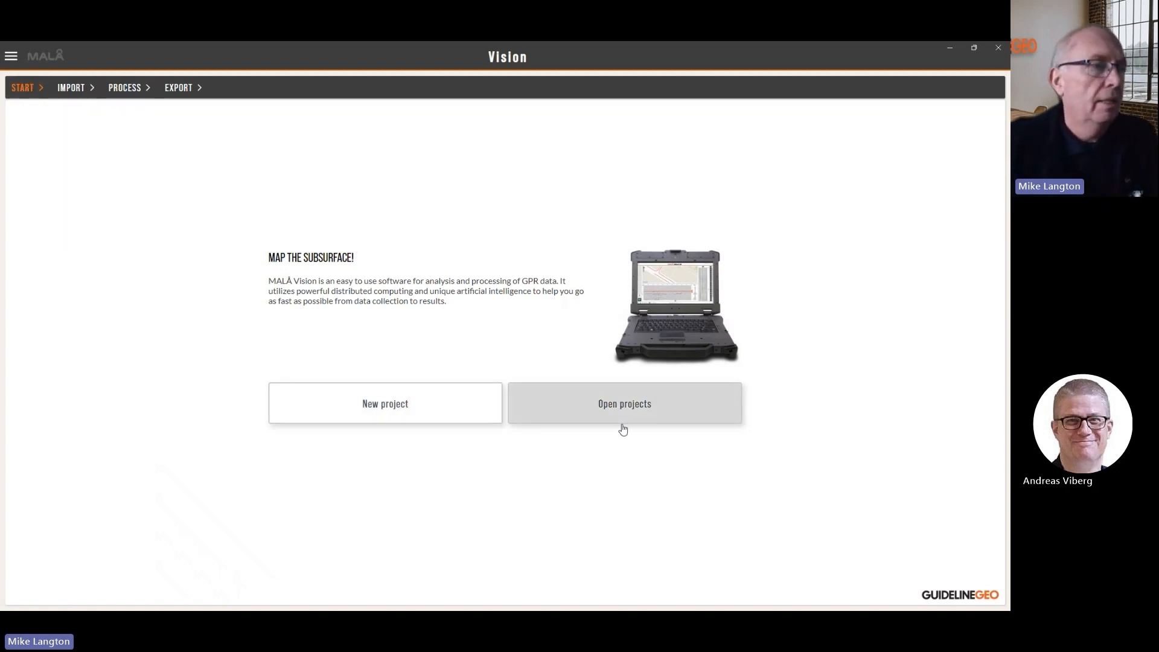
left_click(639, 406)
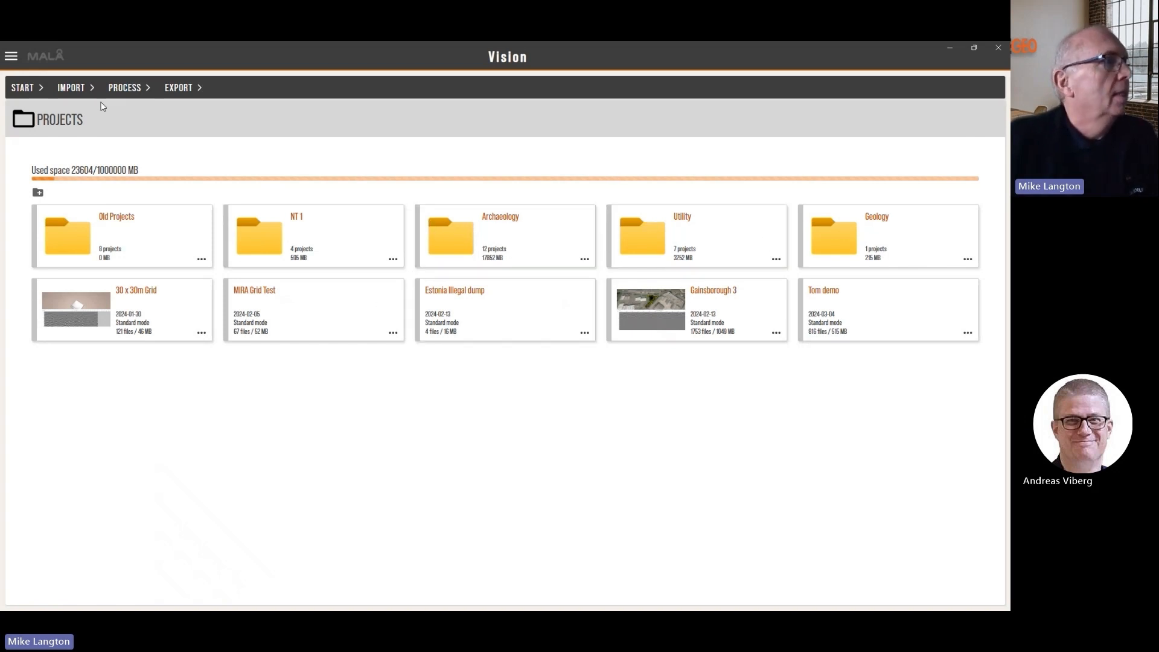
left_click(77, 89)
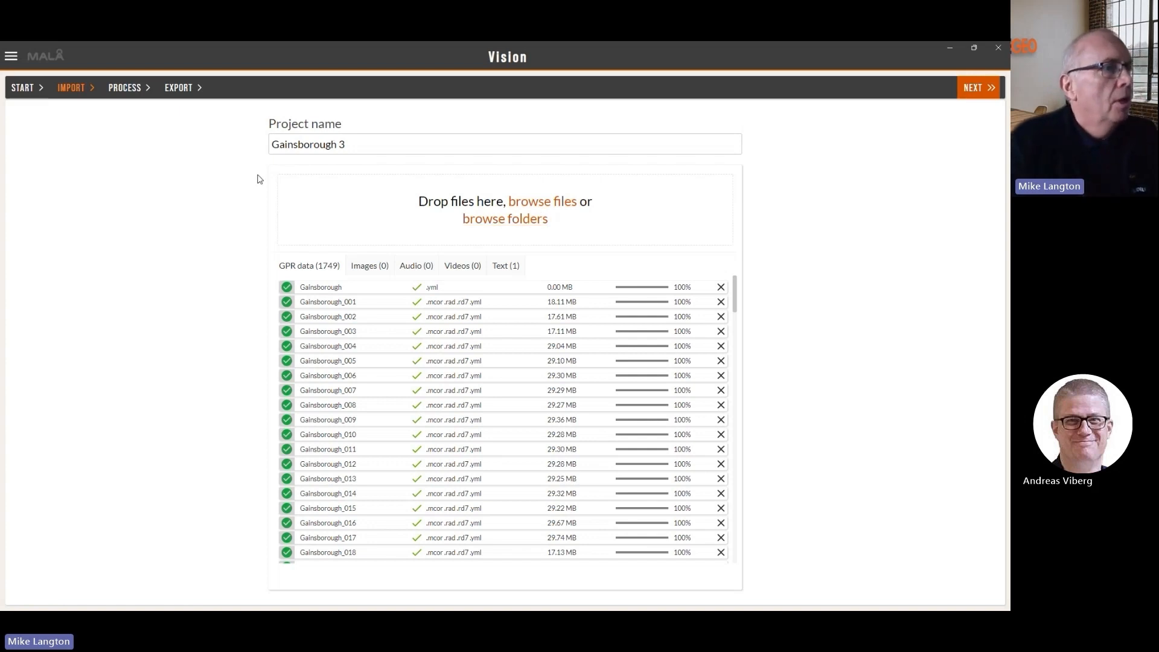
scroll(403, 384, "down", 15)
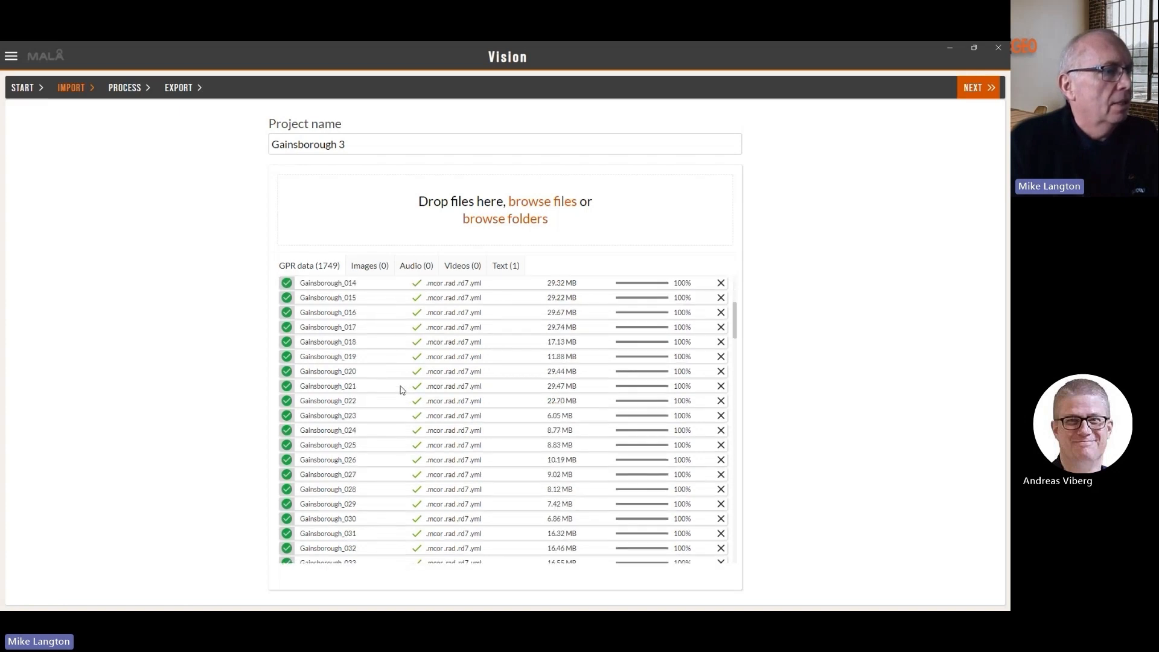
scroll(403, 394, "down", 14)
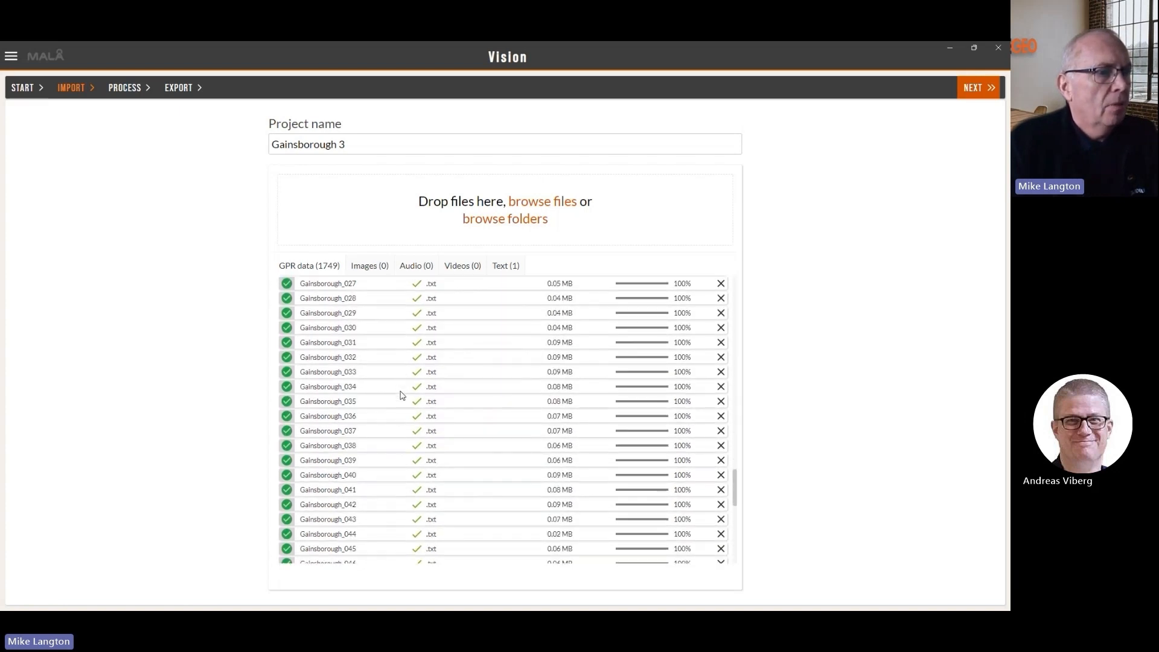
scroll(400, 395, "up", 15)
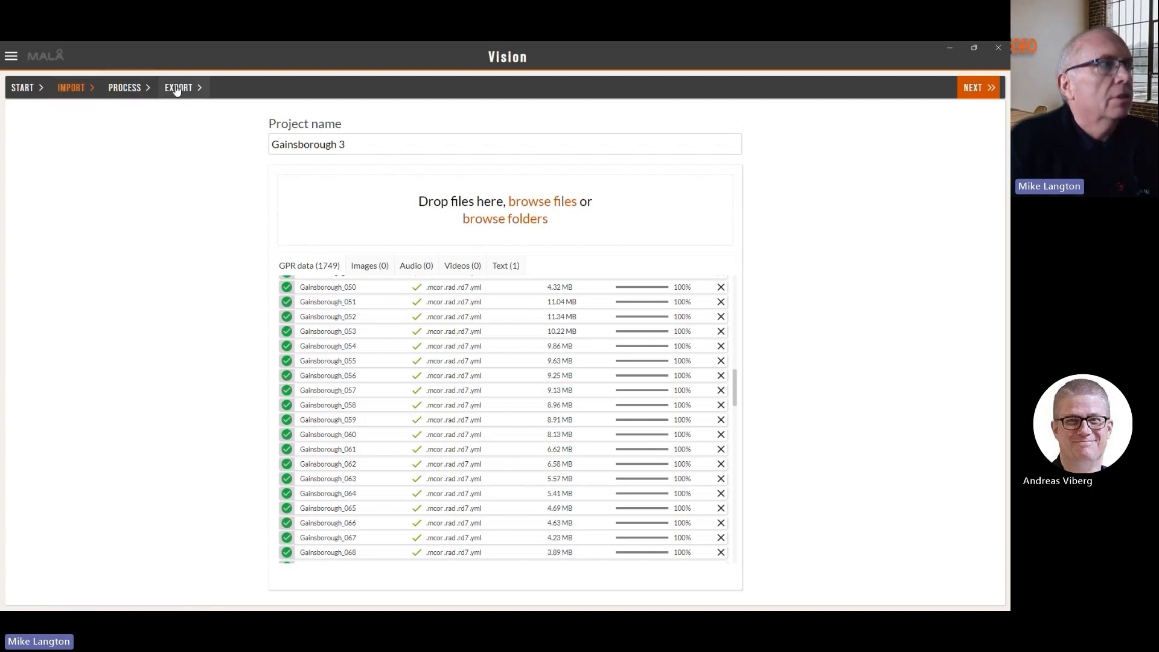
Step: Go to the processing stage of Gainsborough 3 and examine the 3D radar survey from above on the aerial image
left_click(119, 90)
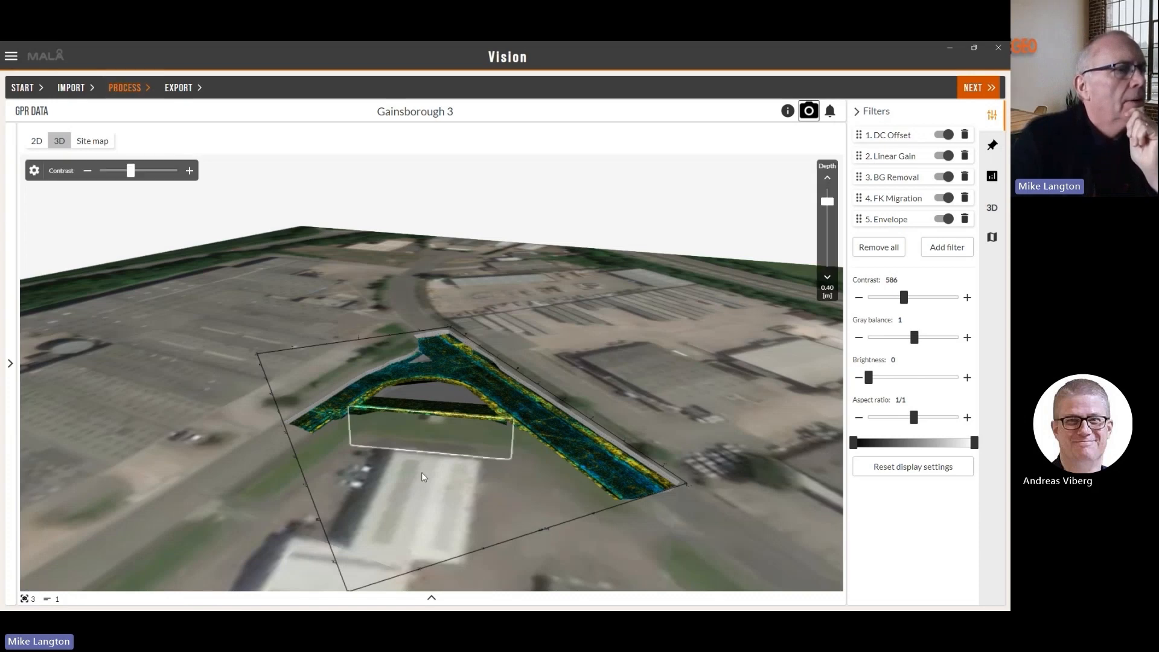
left_click_drag(484, 469, 439, 428)
scroll(439, 427, "up", 3)
scroll(440, 428, "down", 4)
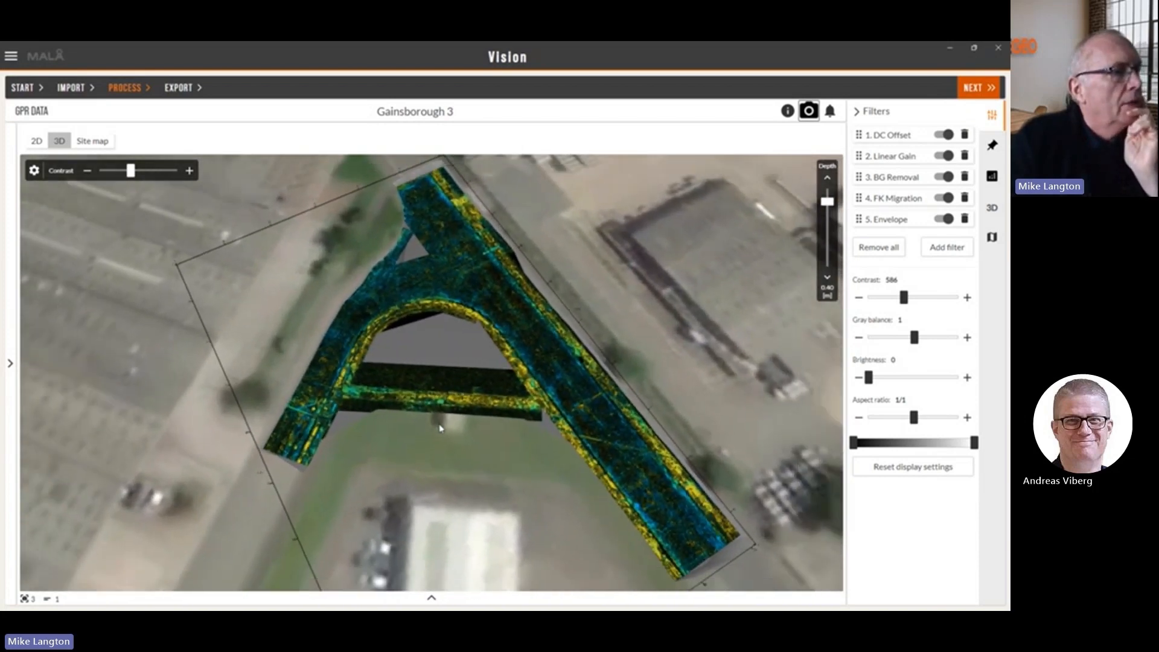
scroll(441, 429, "up", 2)
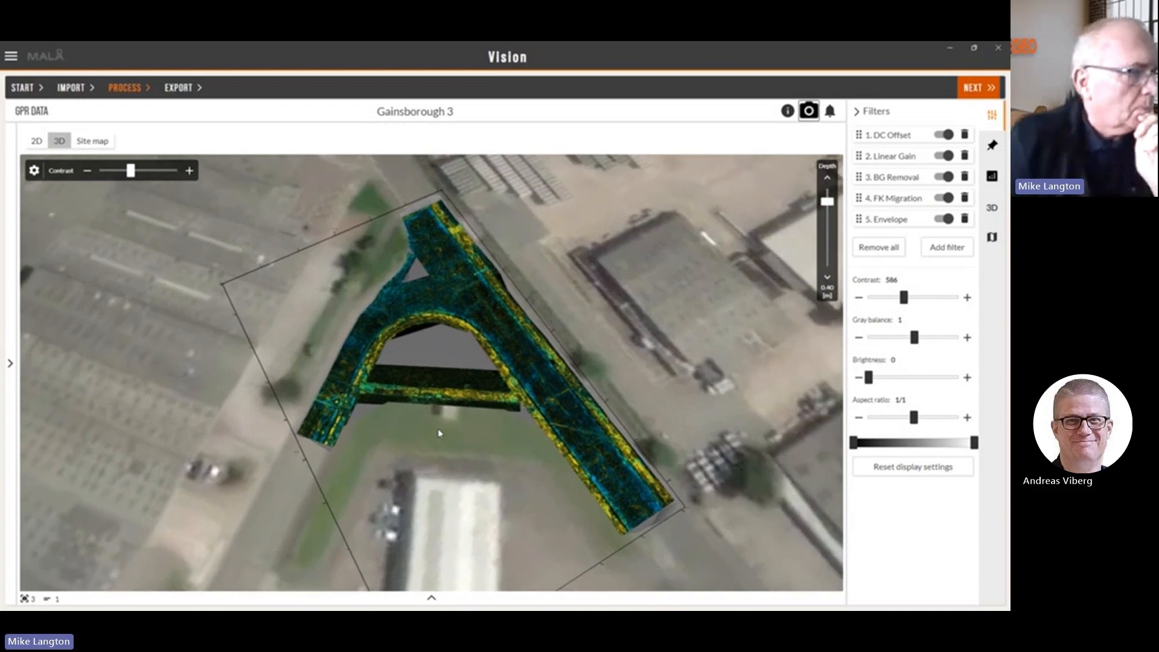
scroll(439, 433, "down", 4)
scroll(439, 432, "down", 2)
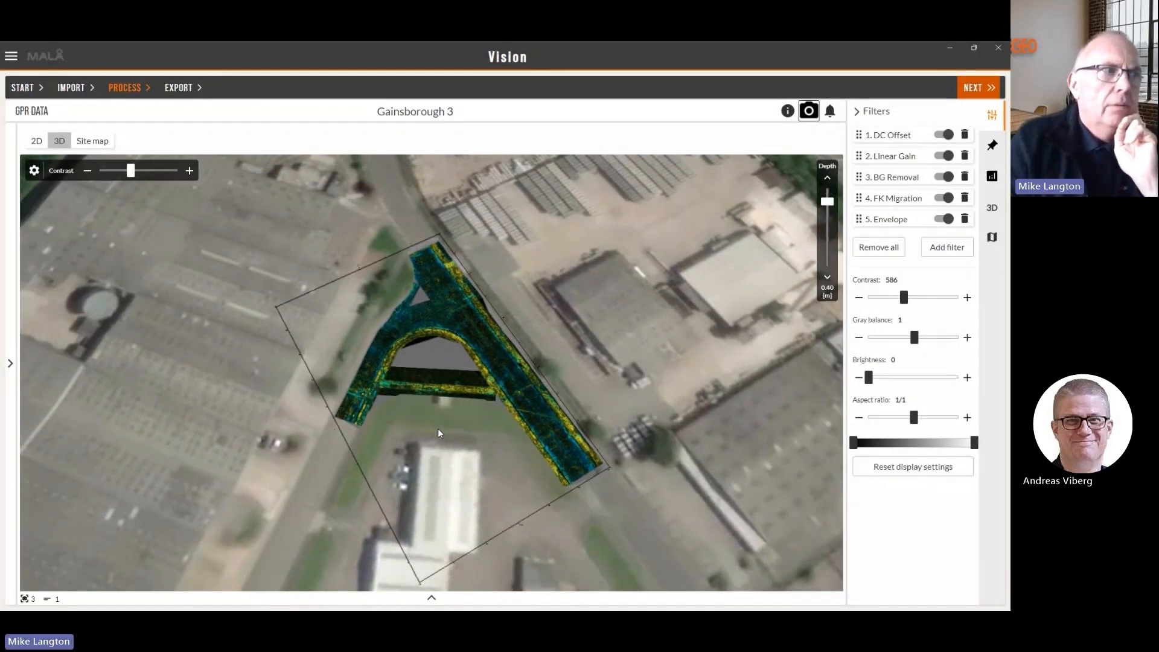
scroll(439, 432, "up", 3)
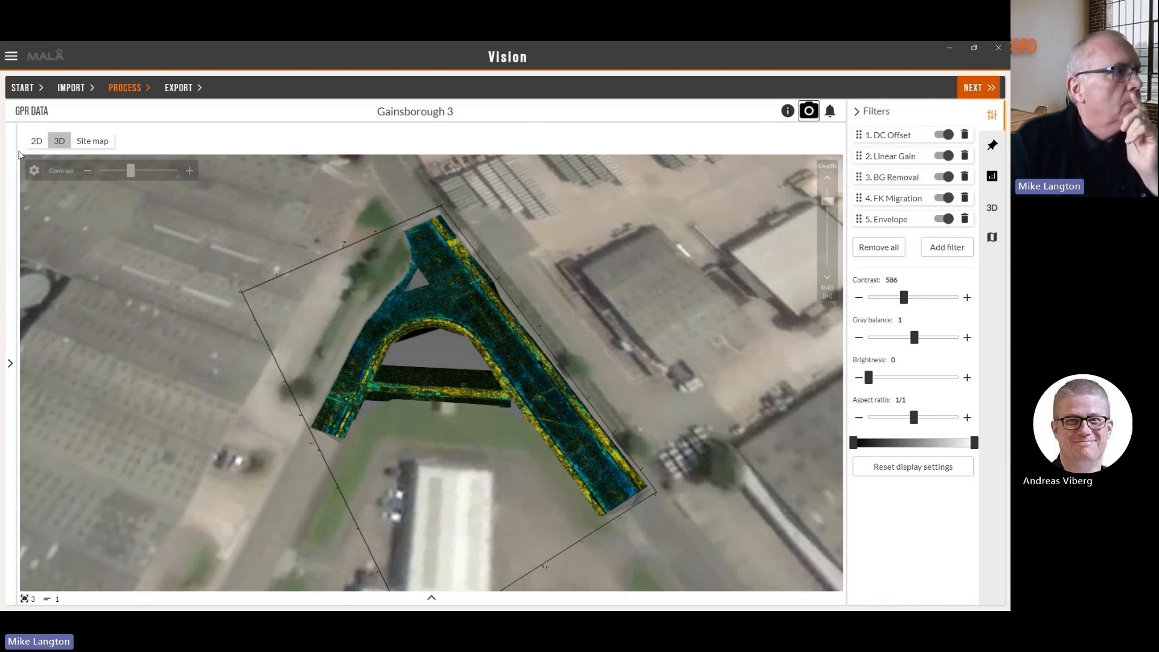
Step: Show only the 2D profile with the 3D view, and turn off the Envelope and FK Migration filters
left_click(91, 142)
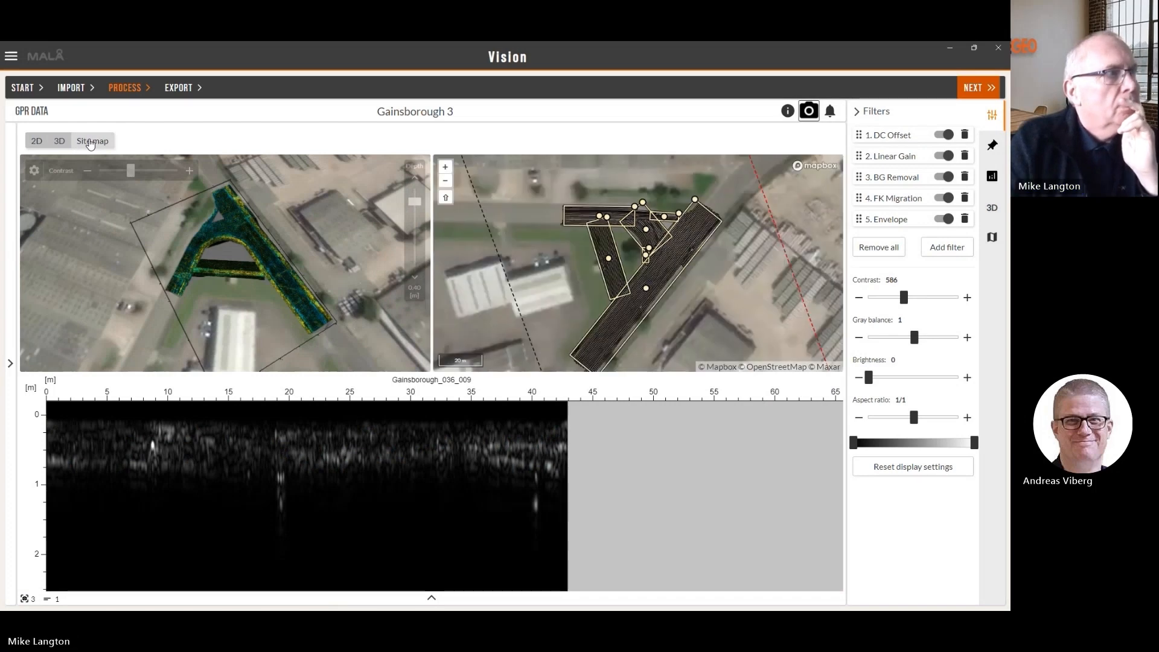
left_click(59, 141)
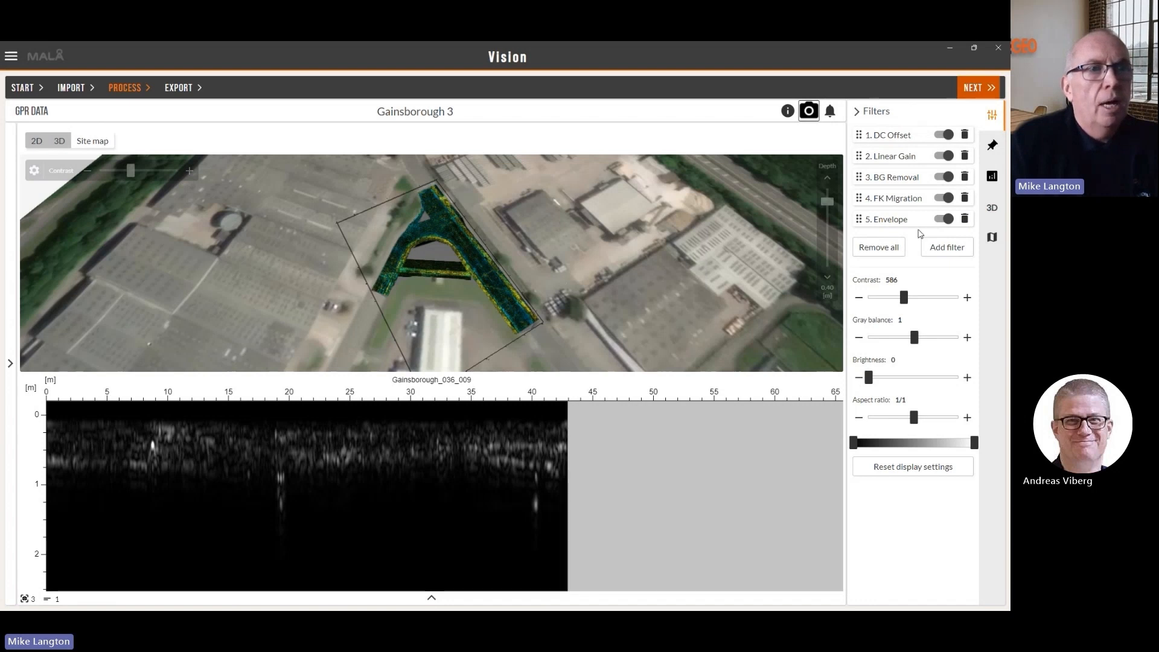
left_click(943, 218)
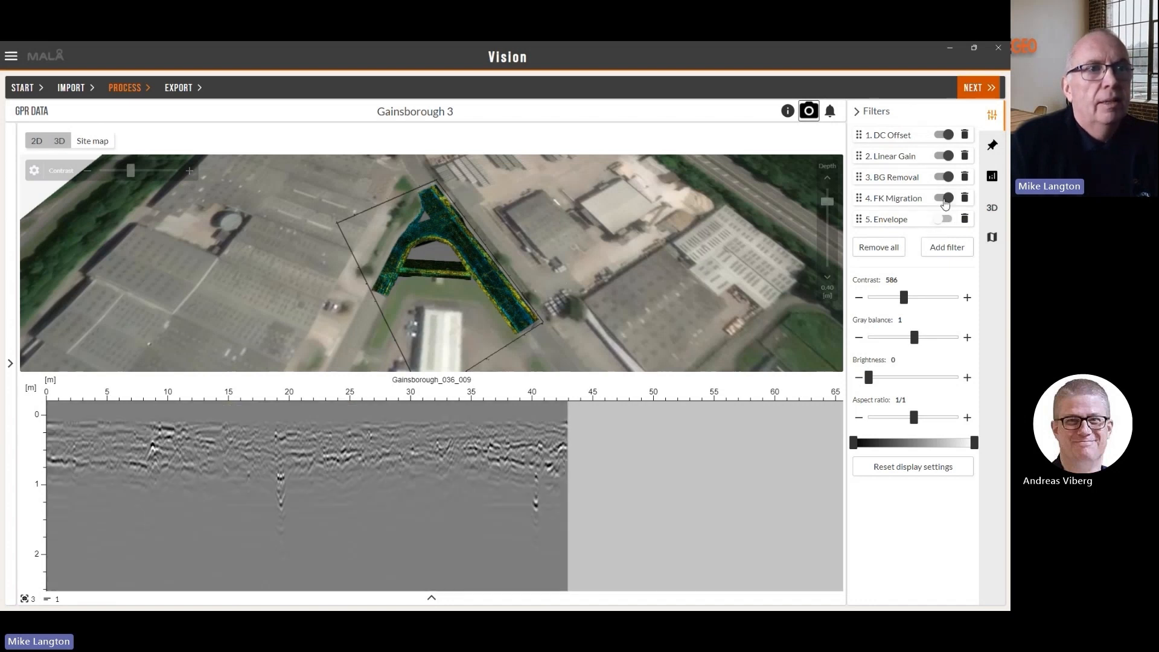
left_click(941, 199)
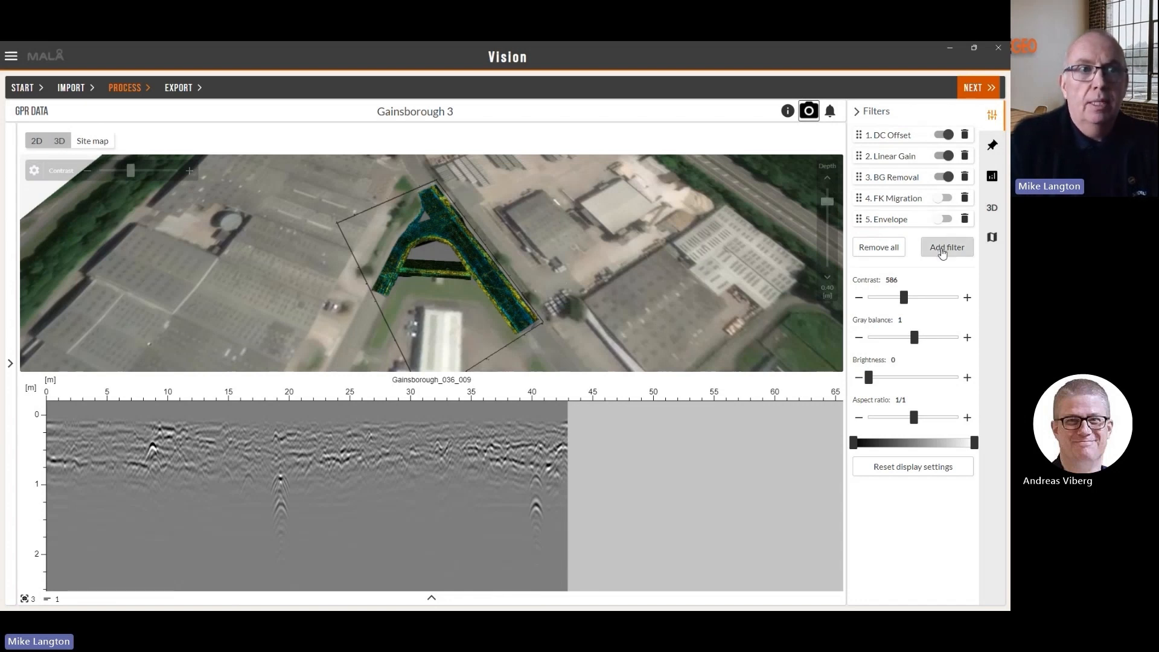
Step: Try a Bandpass filter covering about 160 to 1225 MHz on the profile, switch it off and delete it
left_click(943, 249)
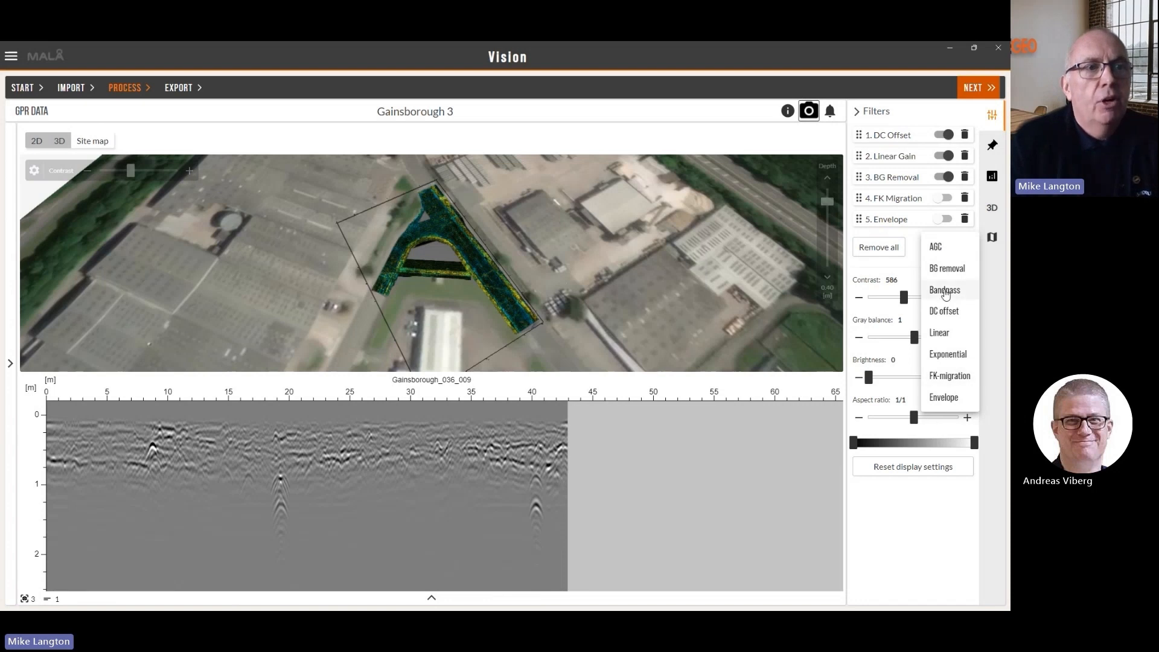
left_click(945, 291)
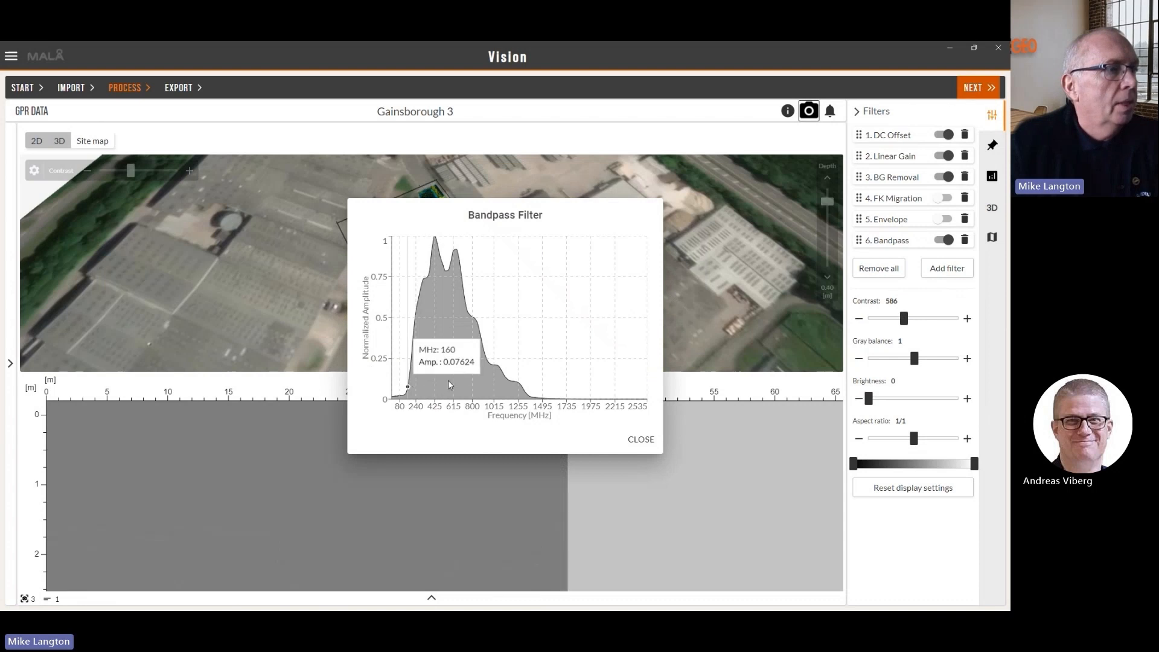
left_click_drag(409, 386, 517, 388)
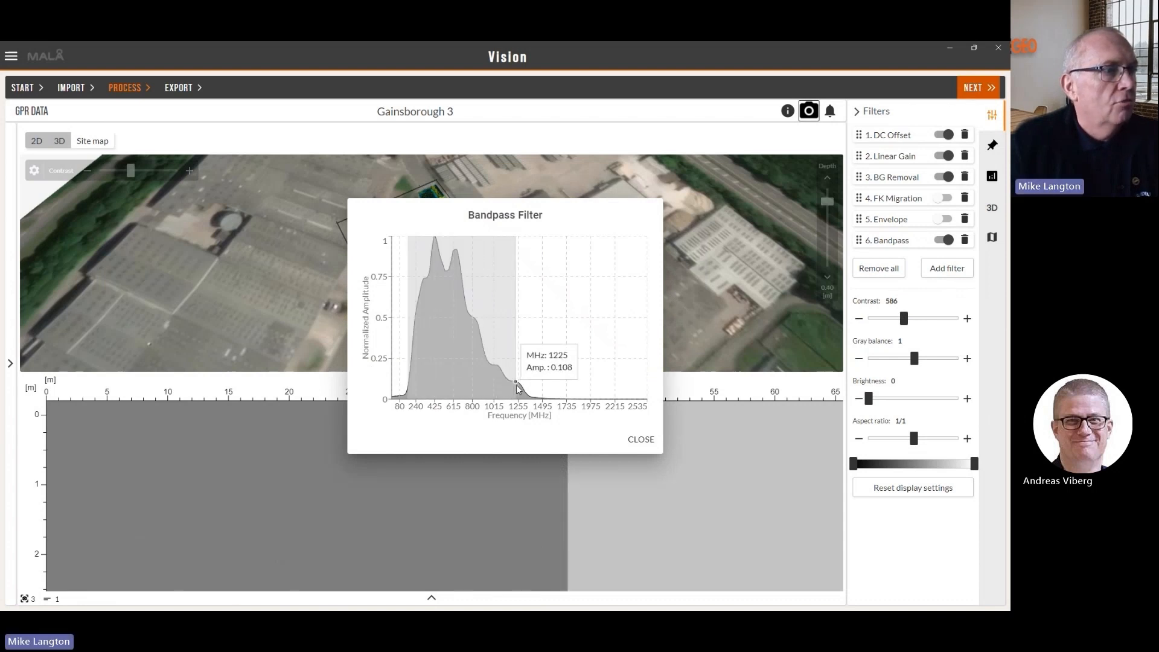
left_click(641, 442)
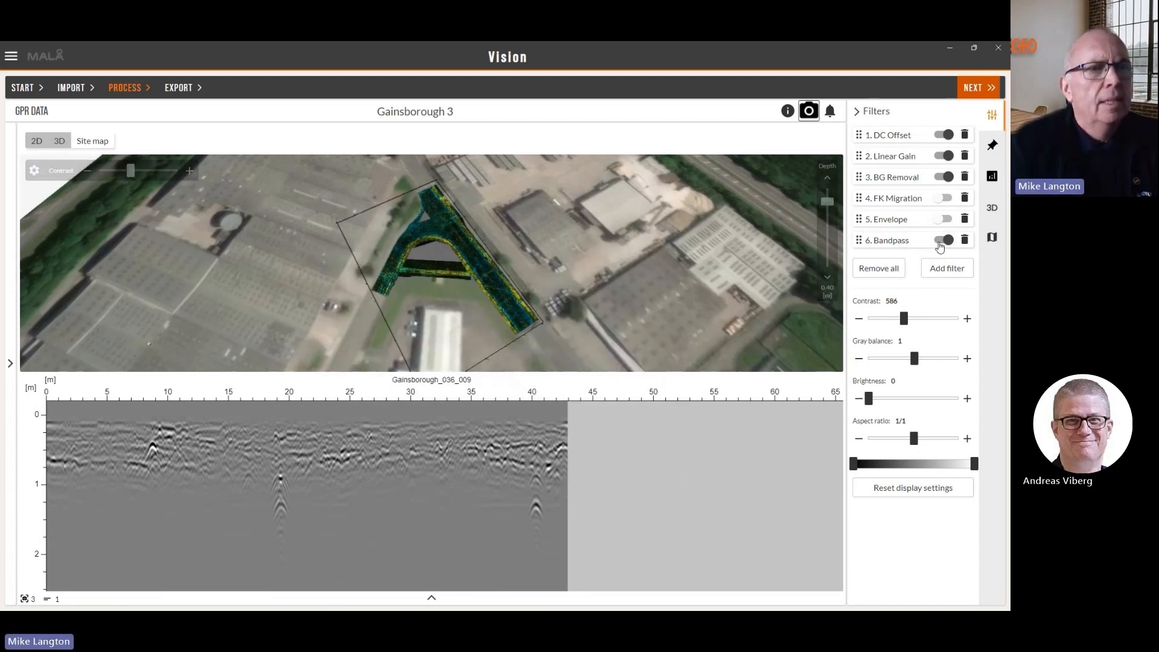
left_click(940, 242)
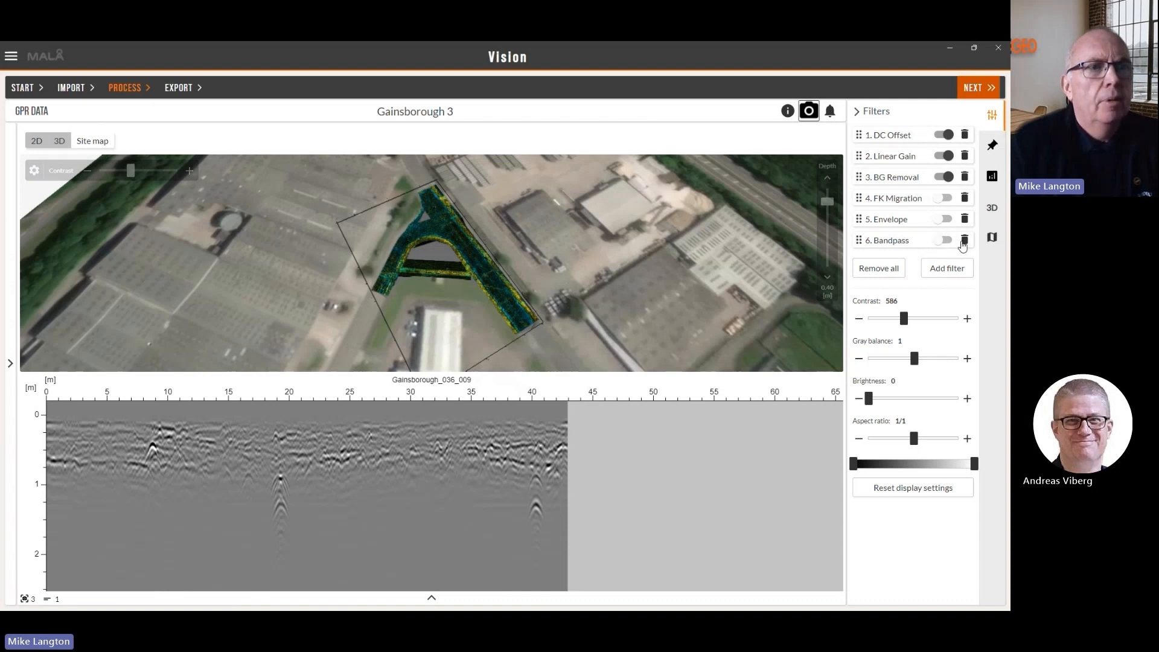
left_click(964, 241)
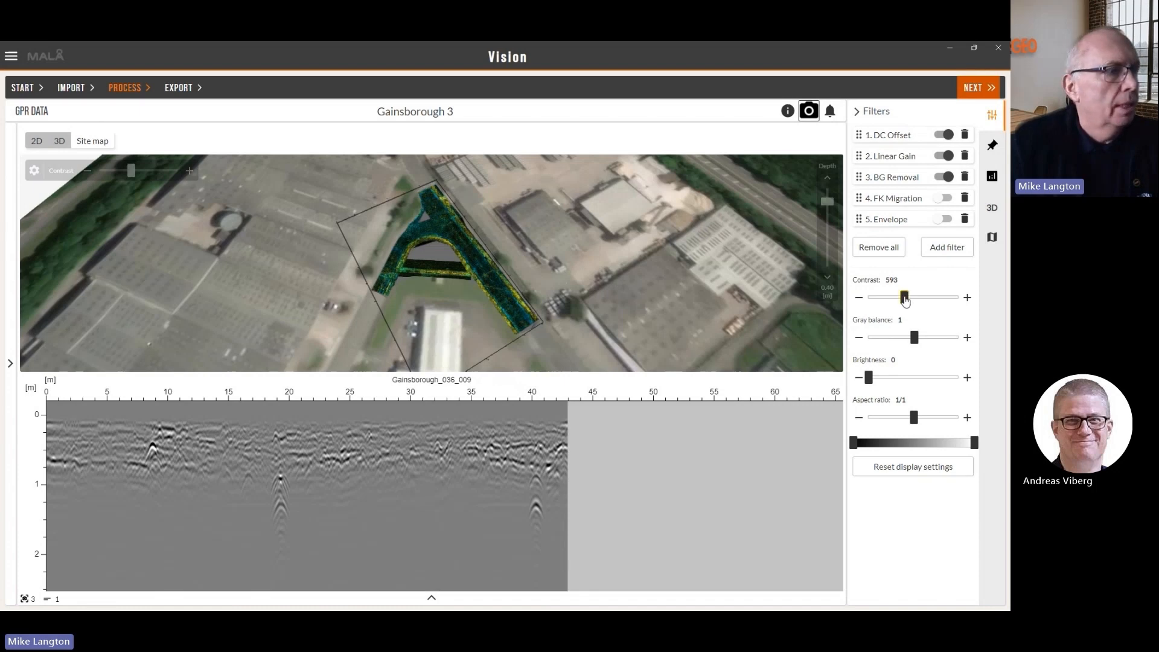
Step: Adjust the profile display to contrast 593, gray balance -13, brightness 0 and aspect ratio 1.5/1
left_click_drag(905, 300, 904, 298)
left_click_drag(916, 343, 907, 341)
mouse_move(869, 378)
left_mouse_down()
mouse_move(881, 378)
mouse_move(868, 378)
left_mouse_up()
left_click_drag(912, 417, 915, 420)
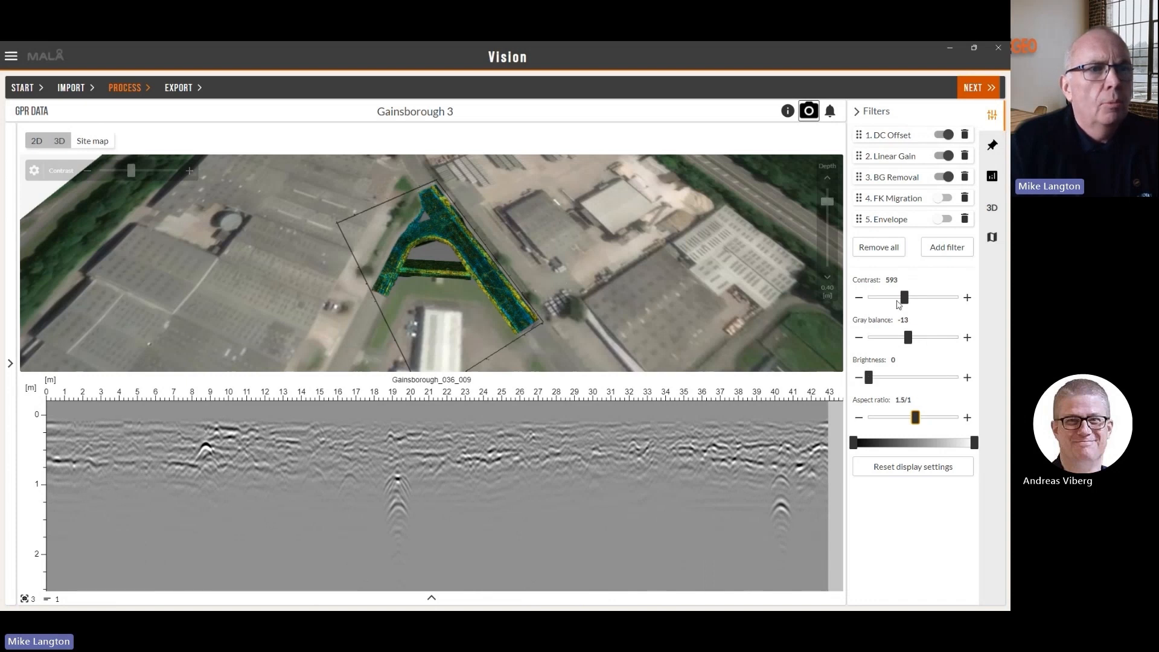
Step: Set the profile's contrast to 584 and its gray balance to 0
left_click_drag(901, 304, 903, 304)
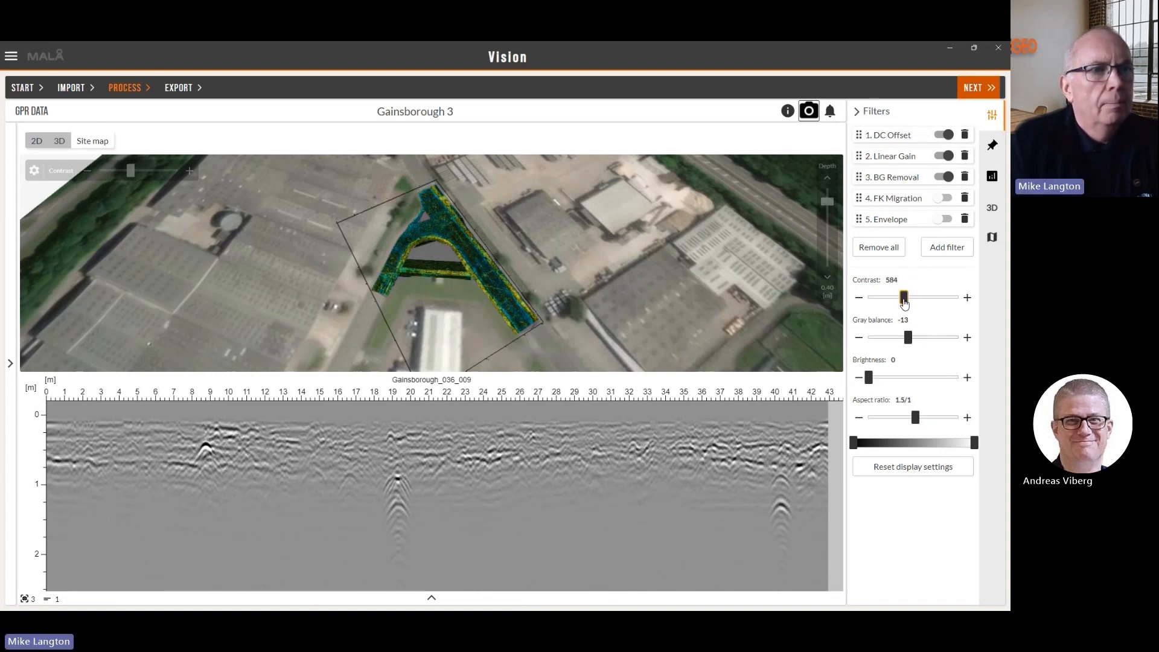
left_click_drag(907, 343, 914, 345)
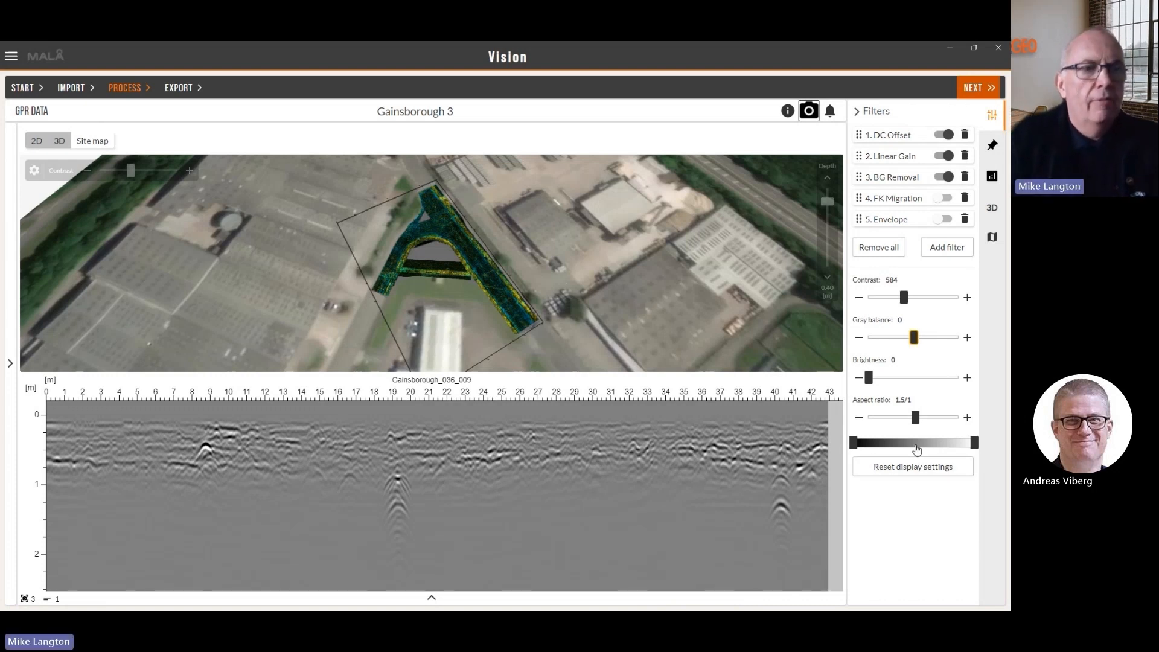
Step: Try the blue-yellow, brown-black, red-black, red-blue and multicolour palettes on the profile, and return to the black-to-white one
left_click(916, 447)
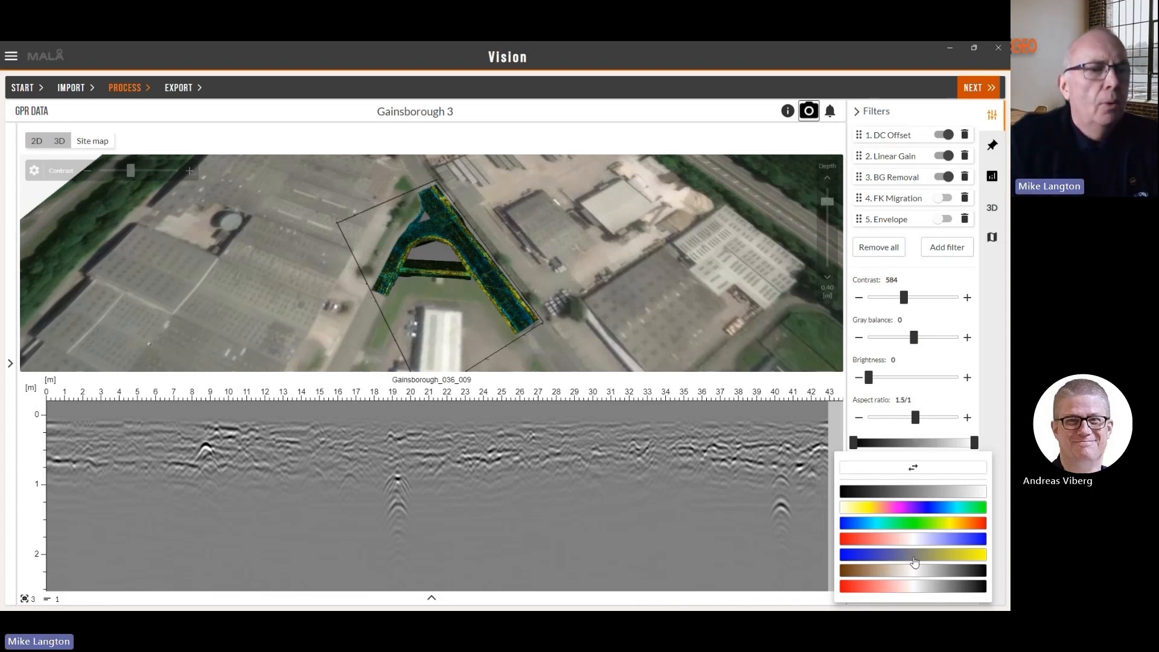
left_click(914, 555)
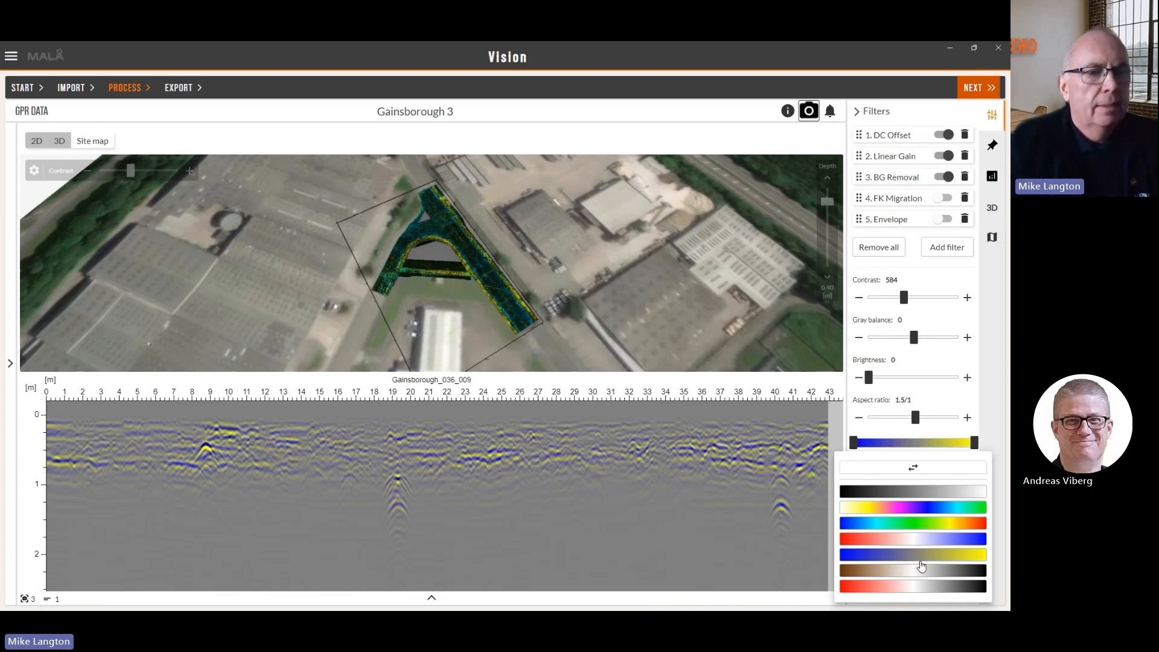
left_click(927, 576)
left_click(911, 586)
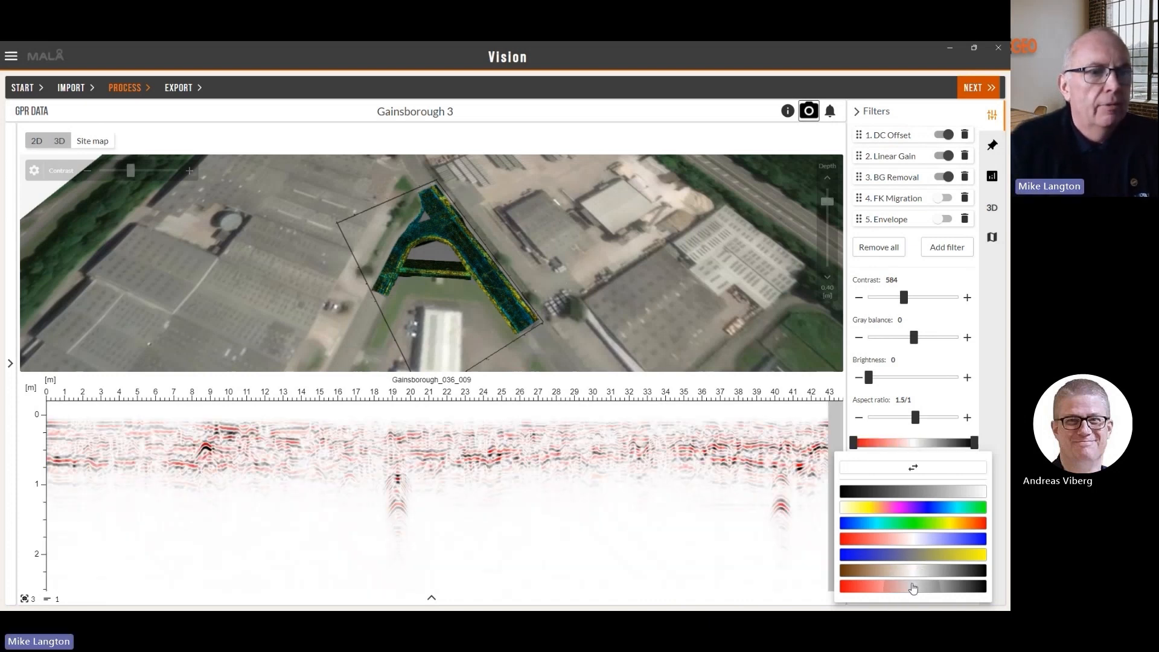
left_click(910, 544)
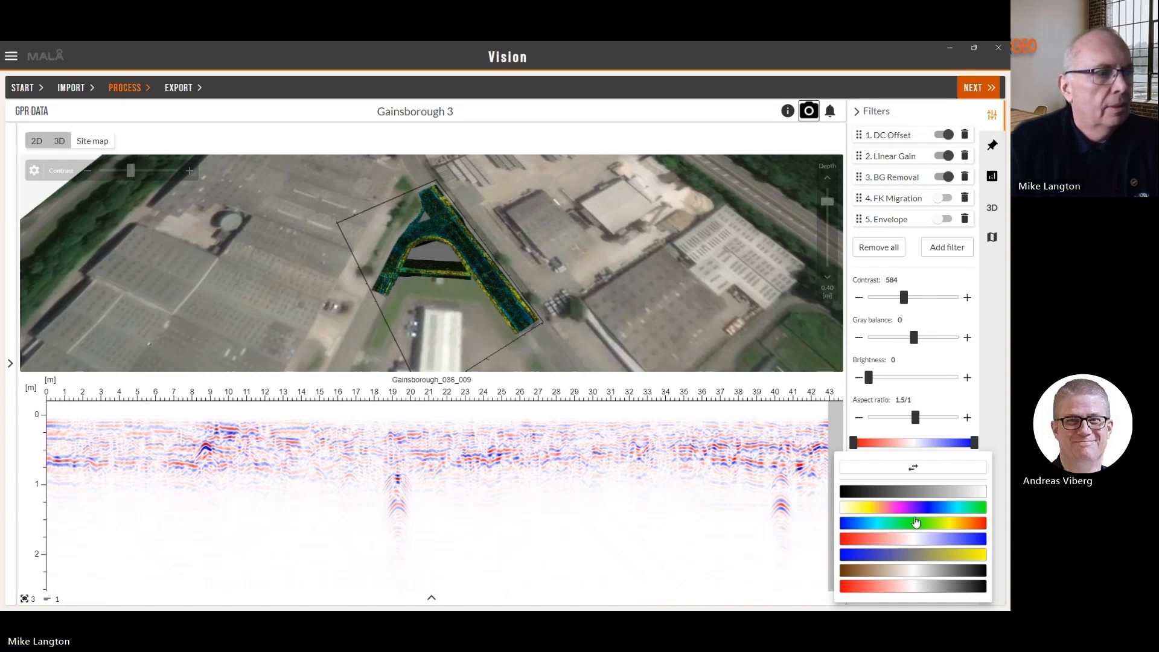
left_click(914, 521)
left_click(915, 513)
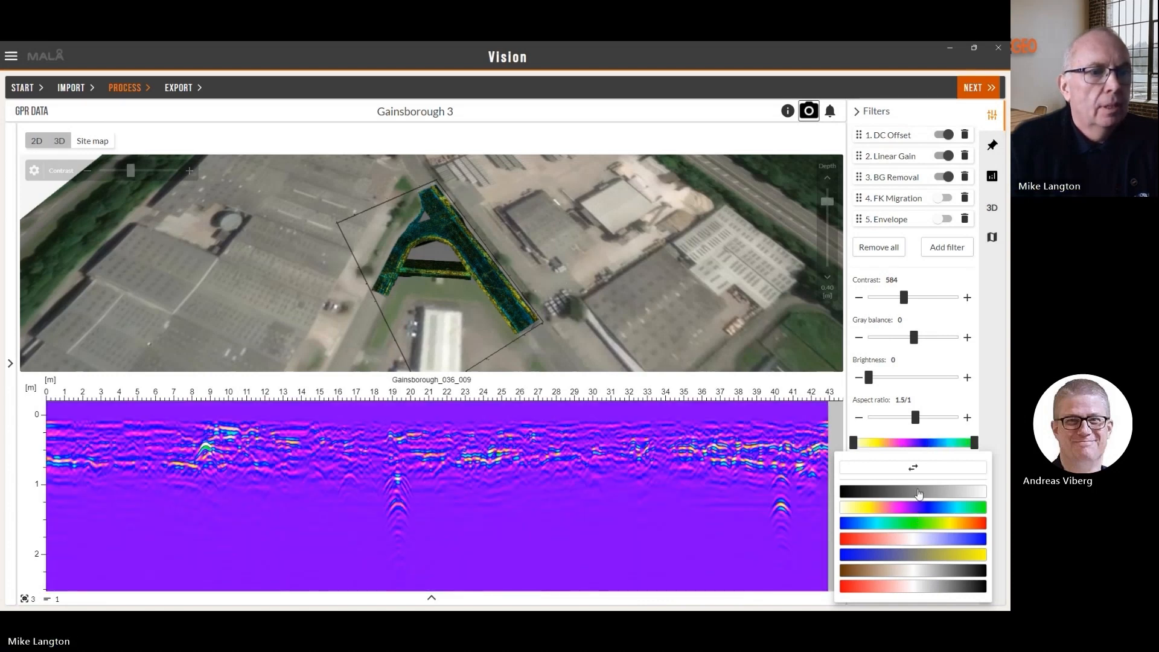
left_click(918, 493)
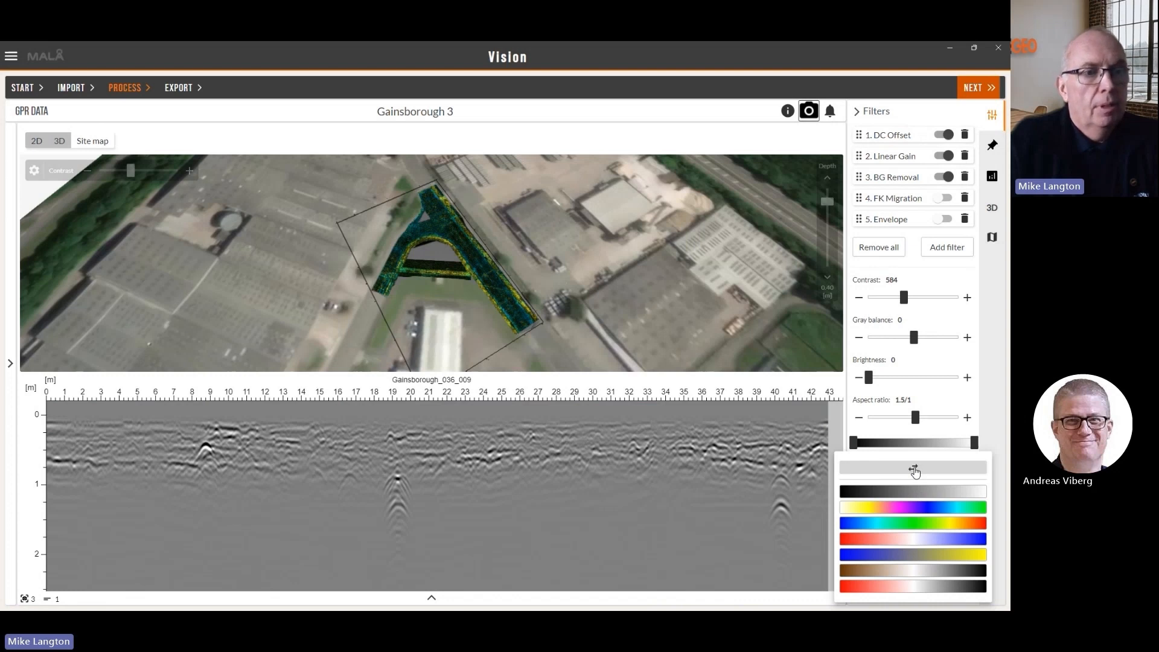
Step: Compare normal and reversed colour scales on the profile in grayscale and multicolour, and apply the reversed white-to-black grayscale
left_click(915, 471)
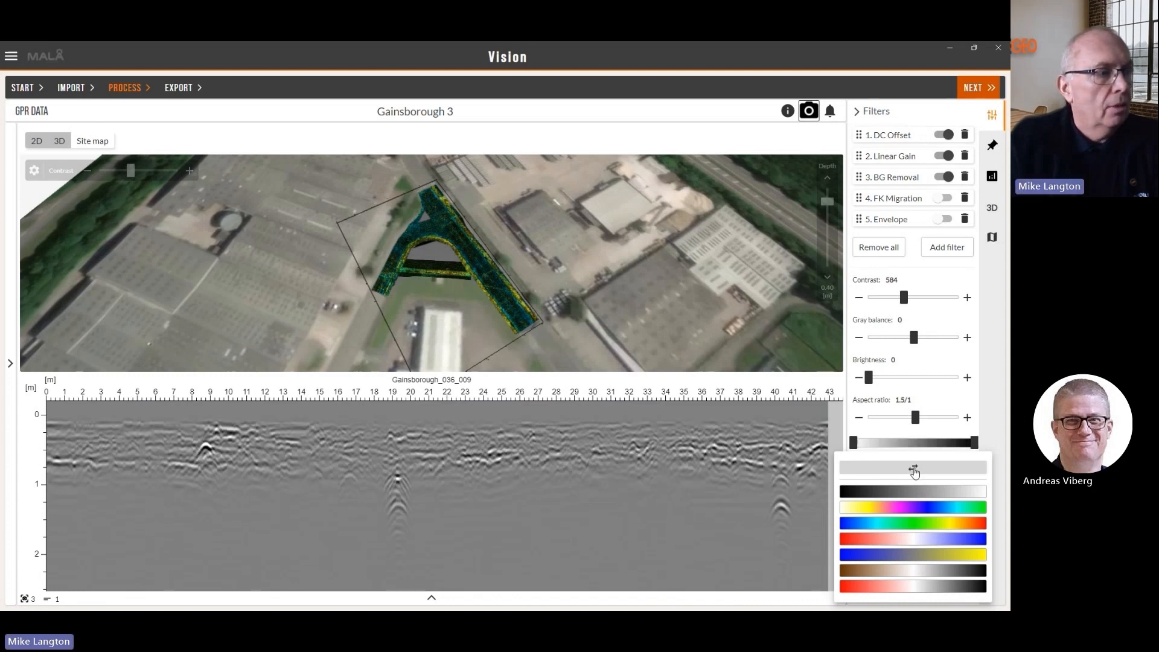
left_click(915, 471)
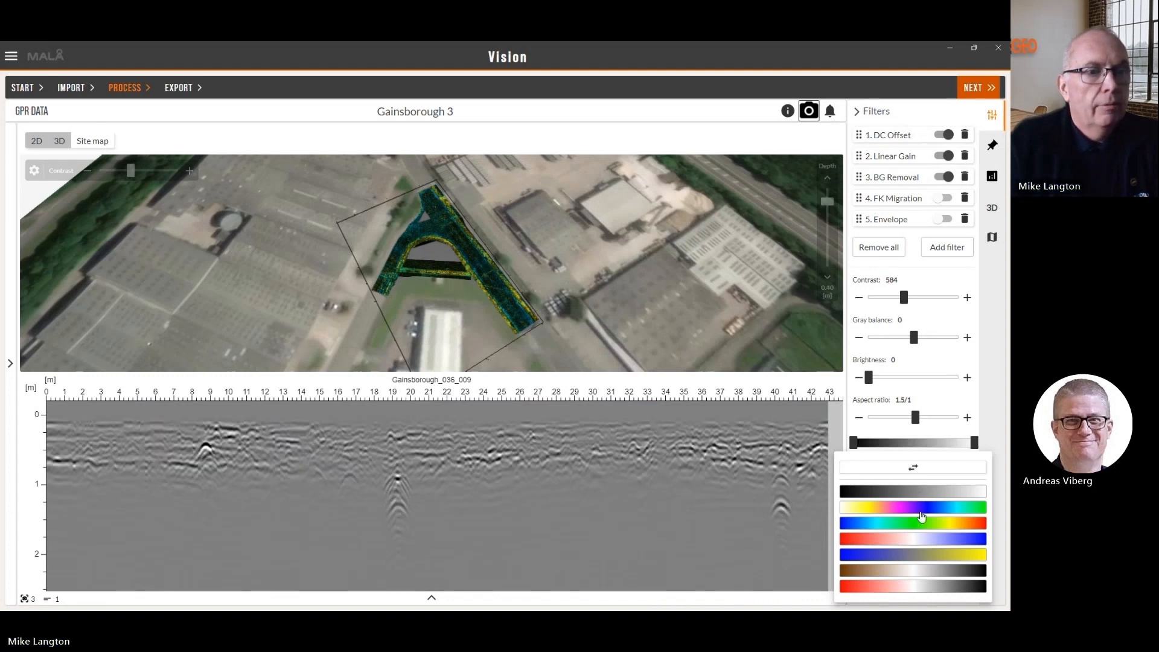
left_click(920, 509)
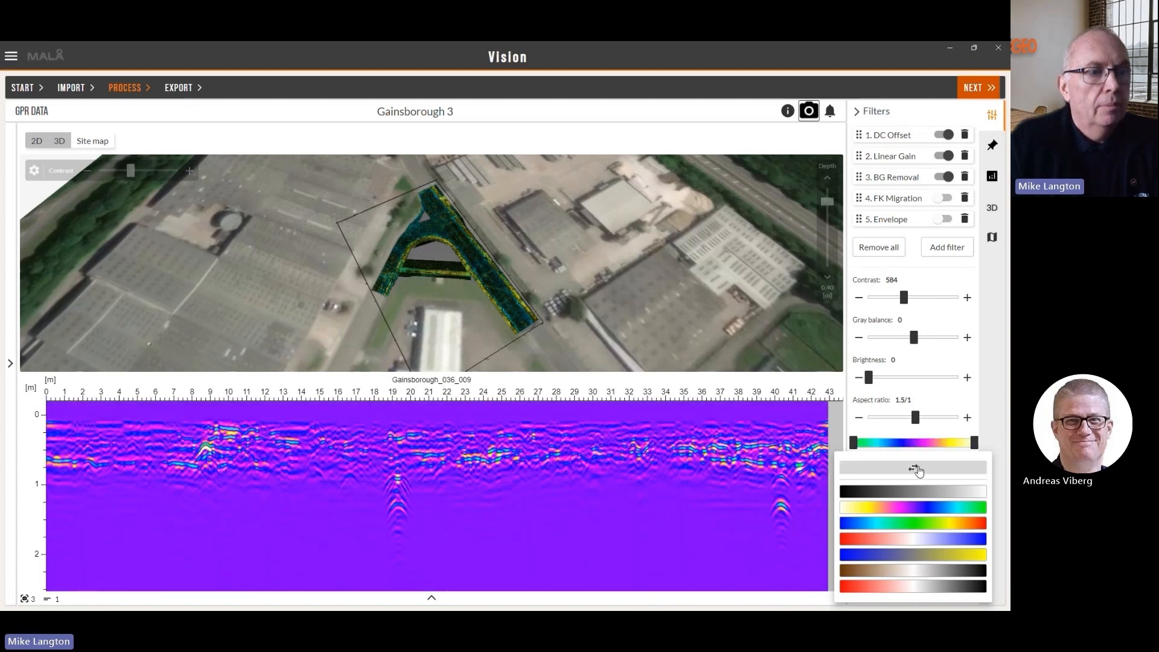
left_click(924, 524)
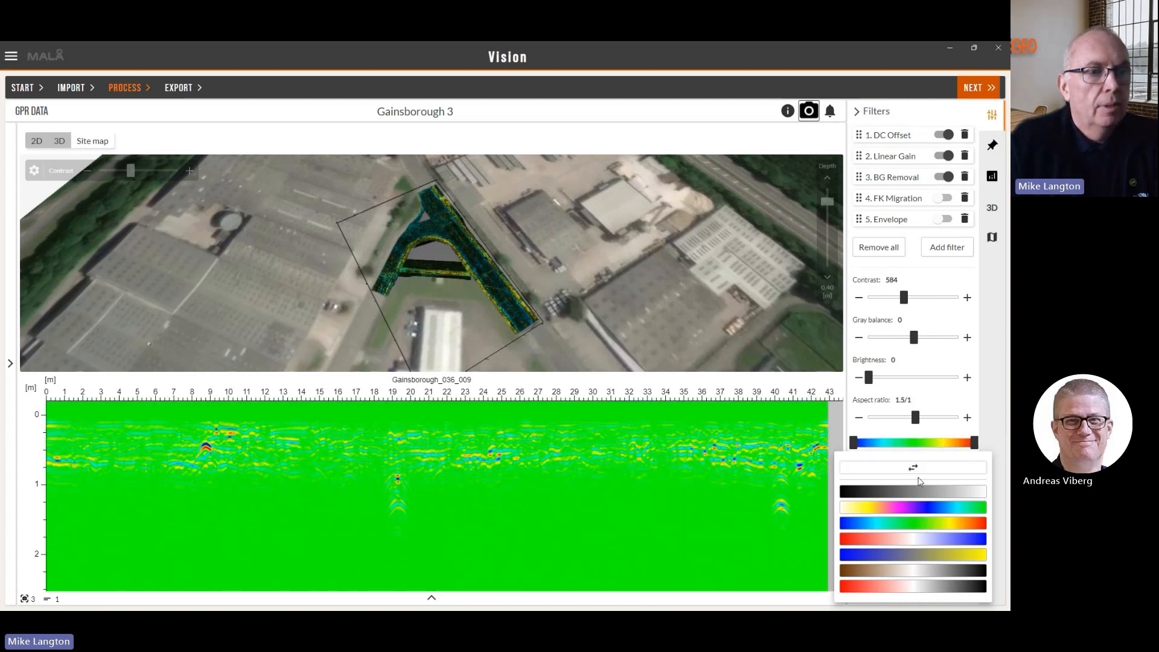
left_click(921, 490)
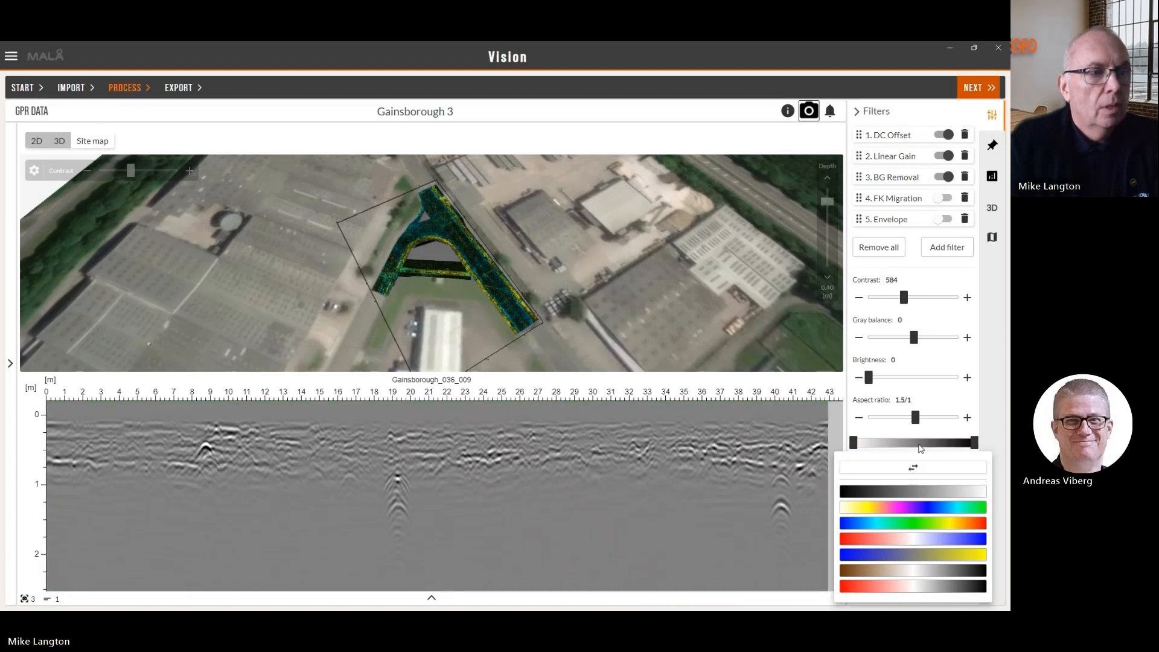
left_click(918, 446)
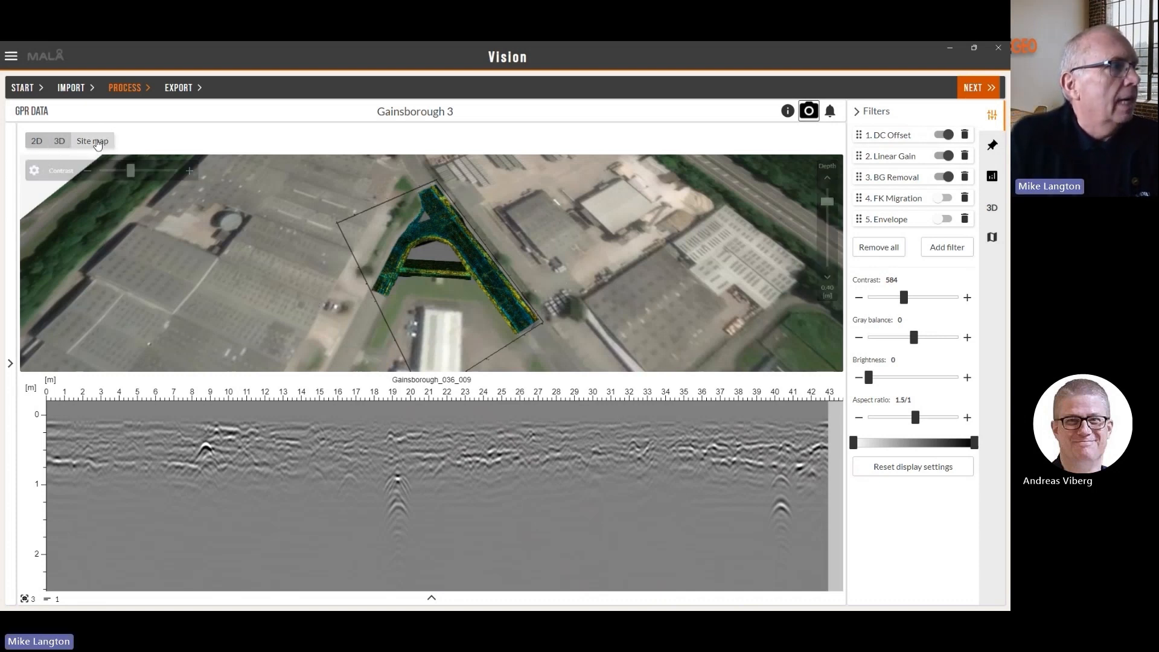
Step: Display the site map beside the 3D view, examine the survey lines on it up close, and hide the map again
left_click(93, 142)
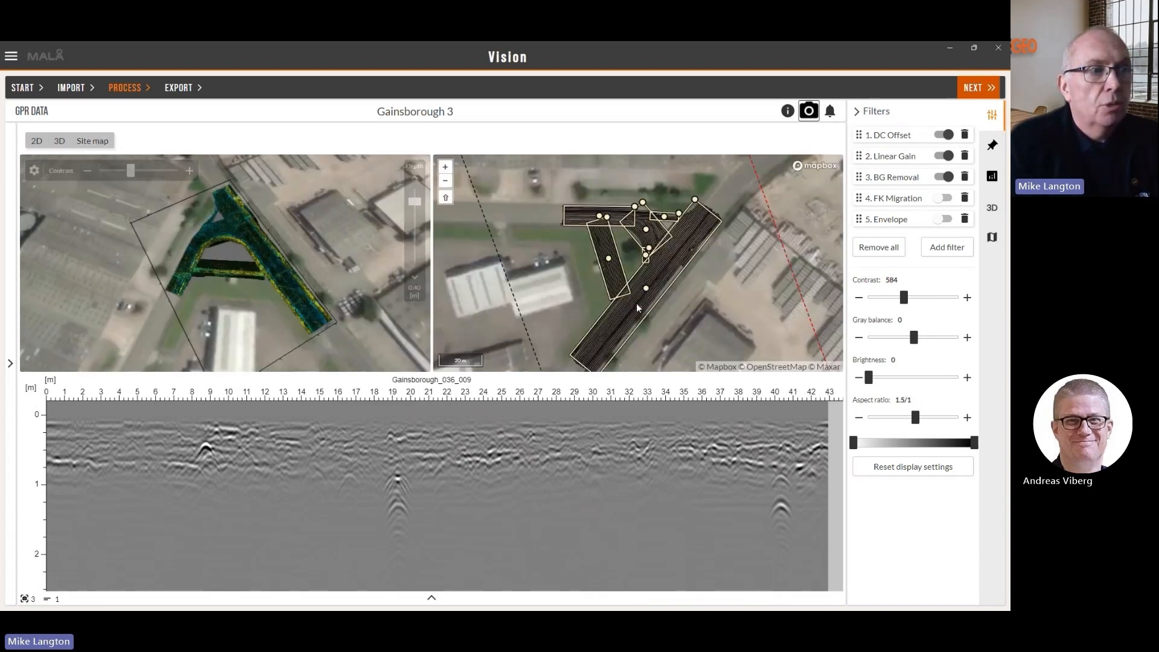
scroll(637, 308, "up", 5)
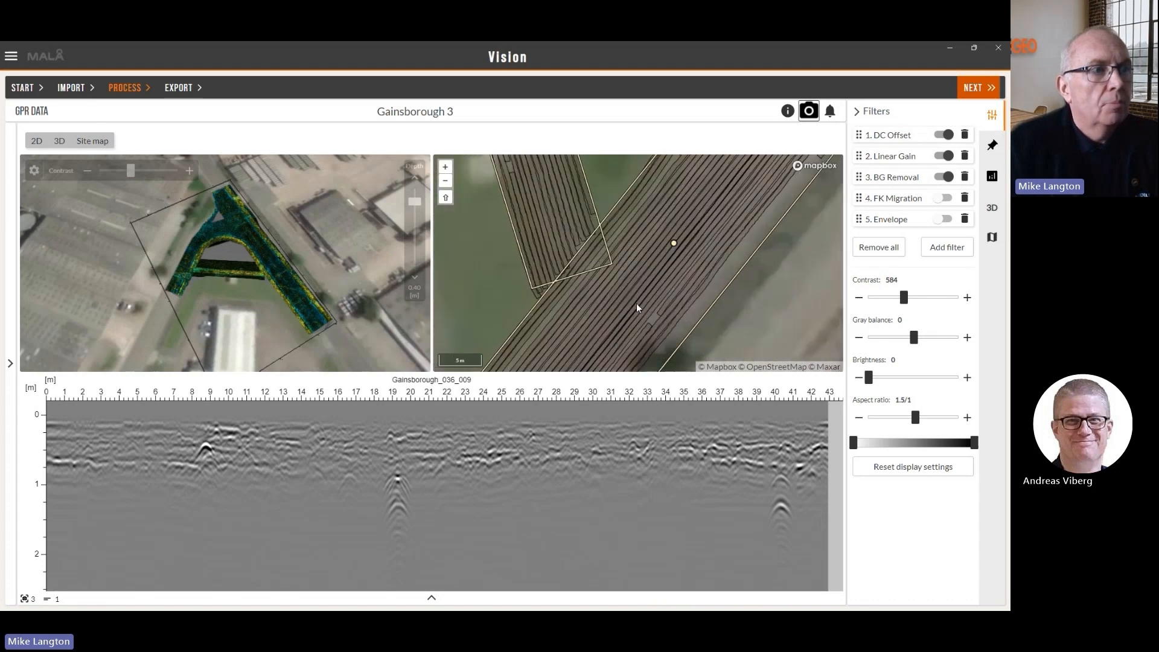
scroll(637, 308, "down", 5)
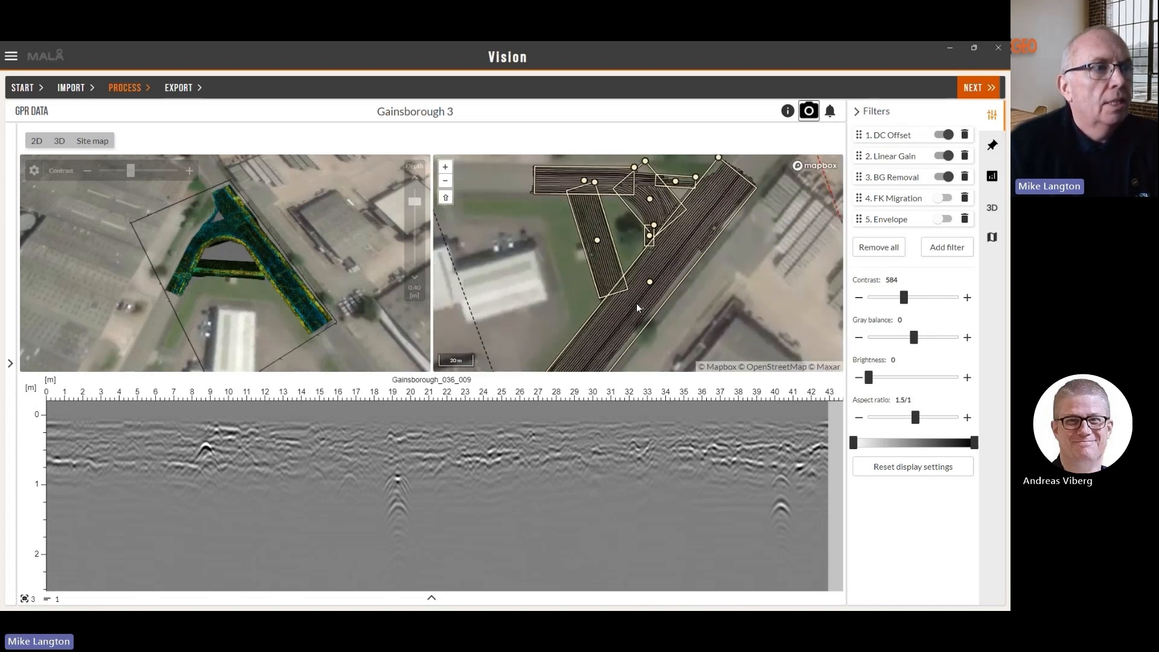
scroll(569, 270, "down", 1)
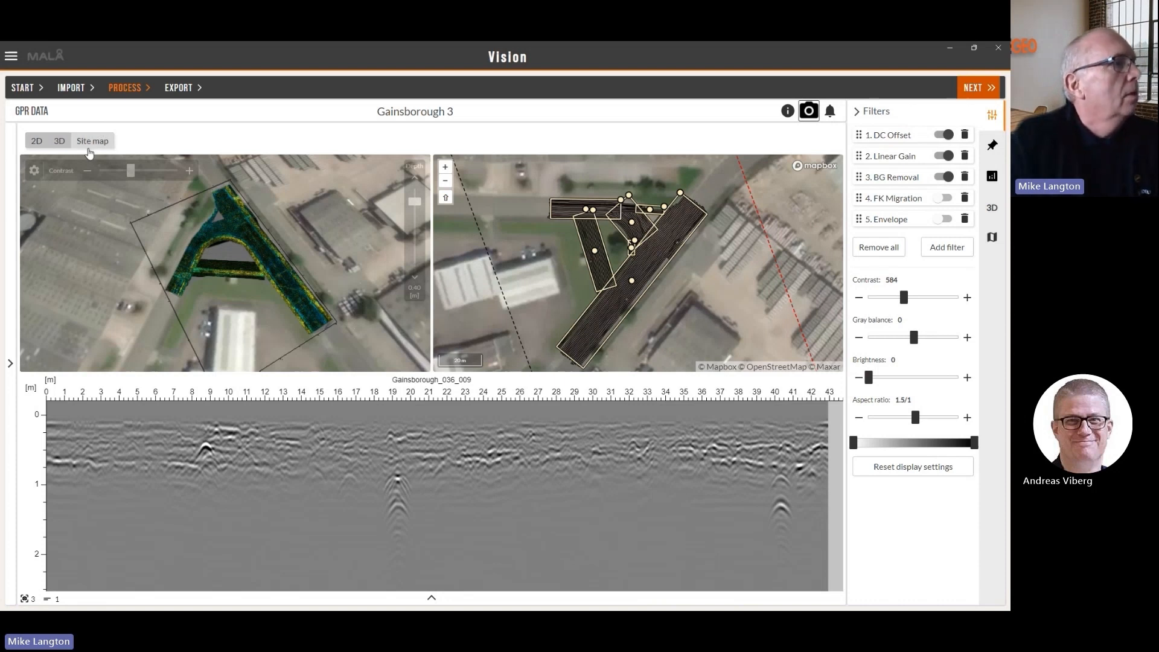
left_click(91, 143)
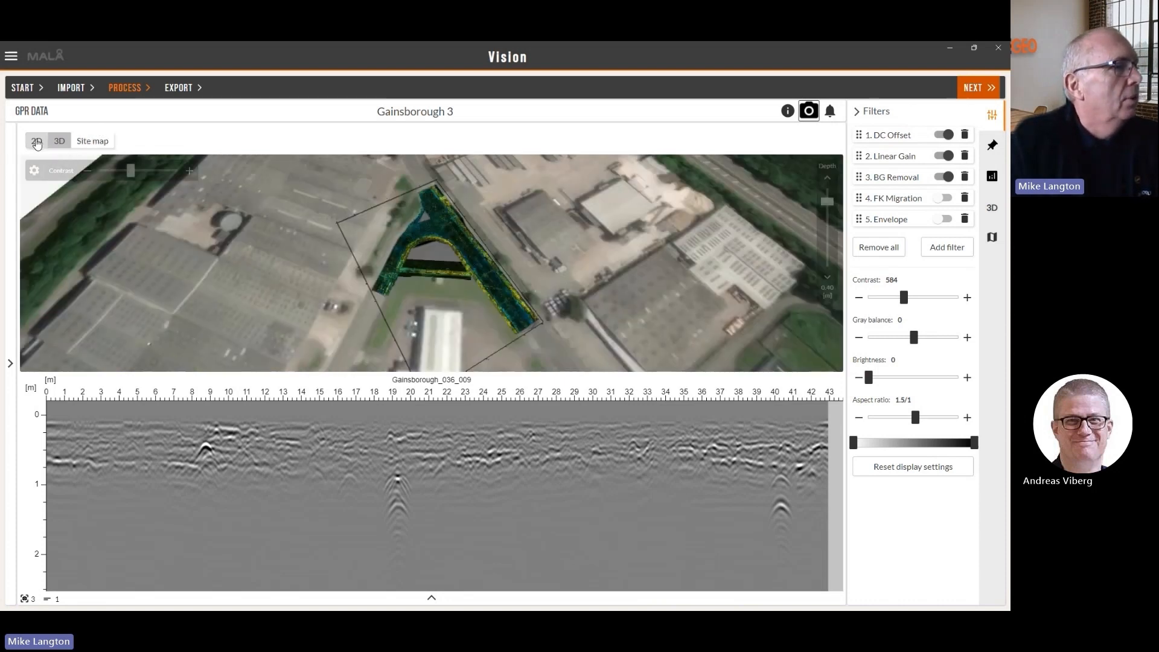
Step: Hide the 2D profile so only the 3D view is shown, and set the contrast to 626
left_click(37, 142)
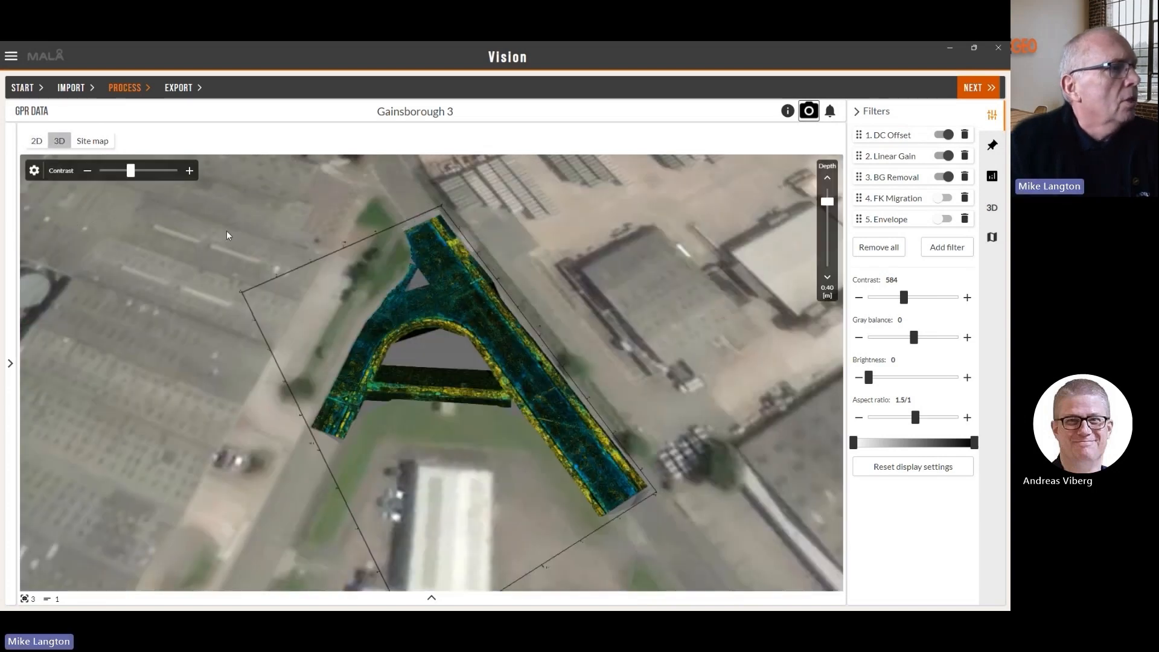
mouse_move(131, 173)
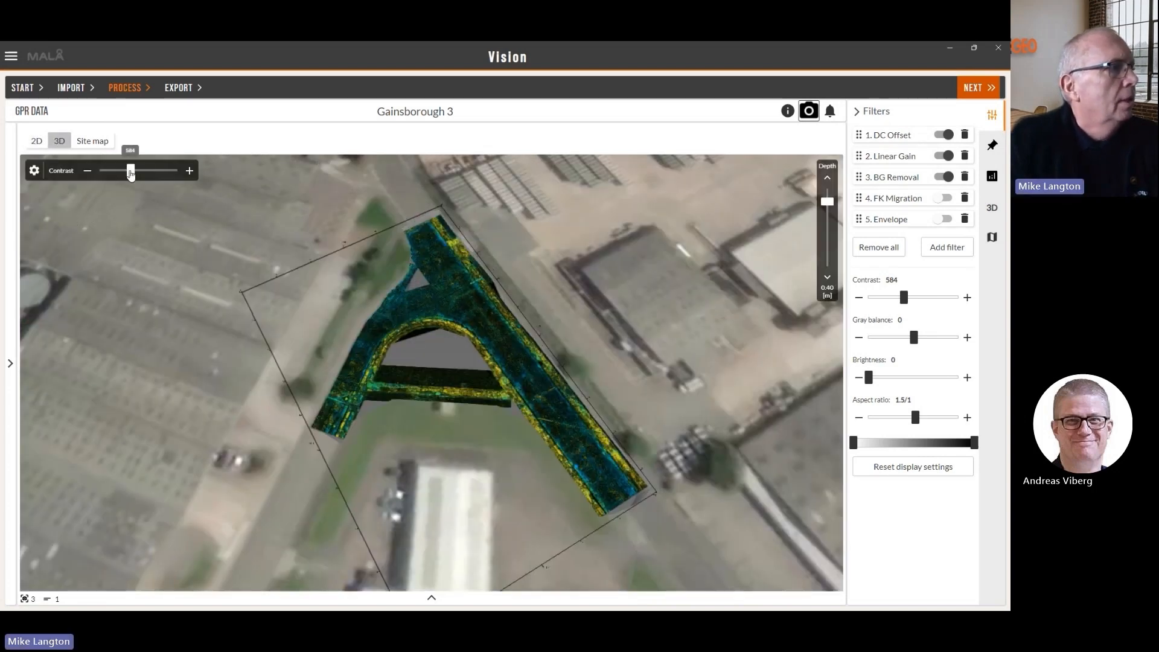
left_click_drag(131, 173, 128, 174)
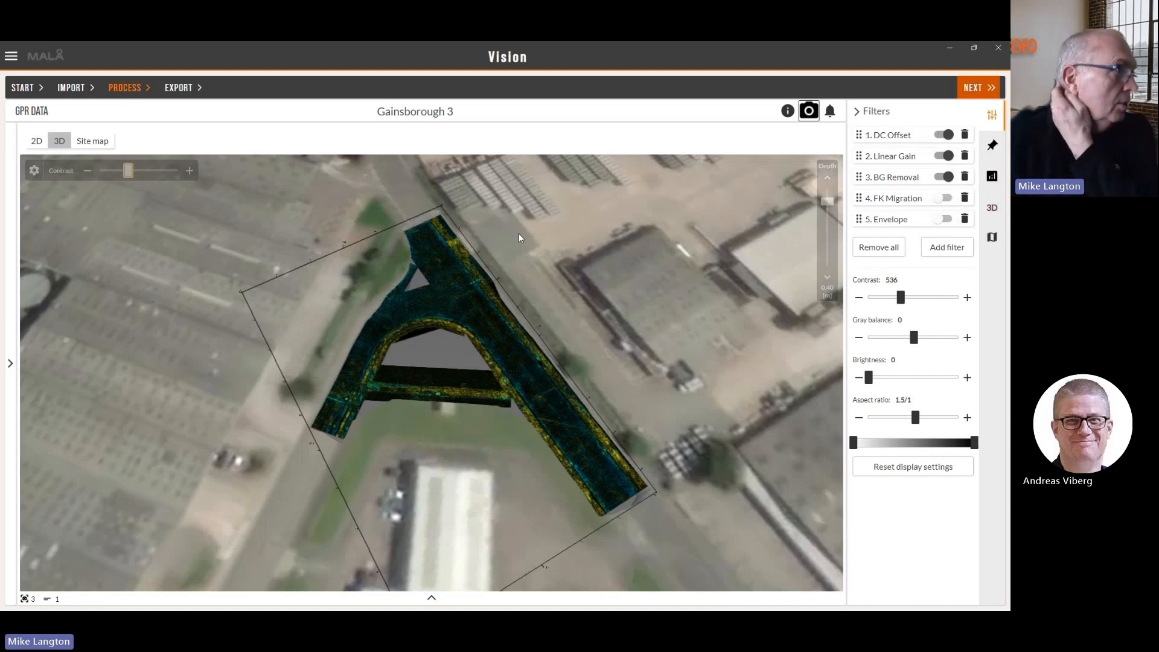
left_click_drag(128, 171, 133, 174)
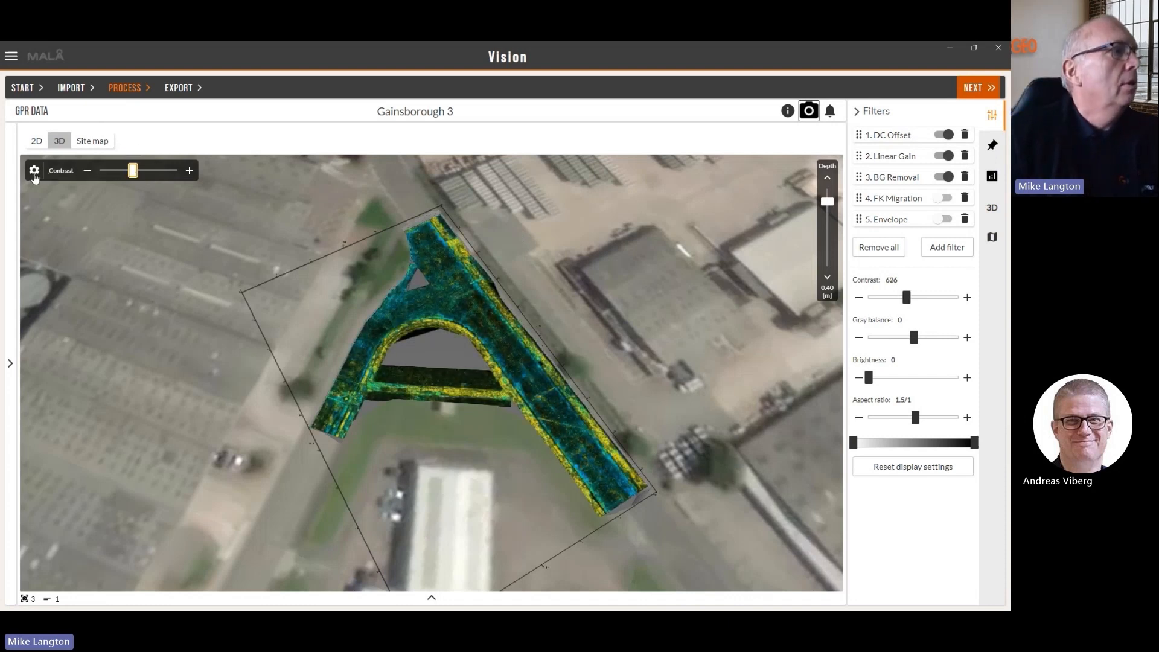
Step: Turn off PondView in the 3D display settings, set the slice depth to 0.31 m, and turn PondView back on
left_click(35, 173)
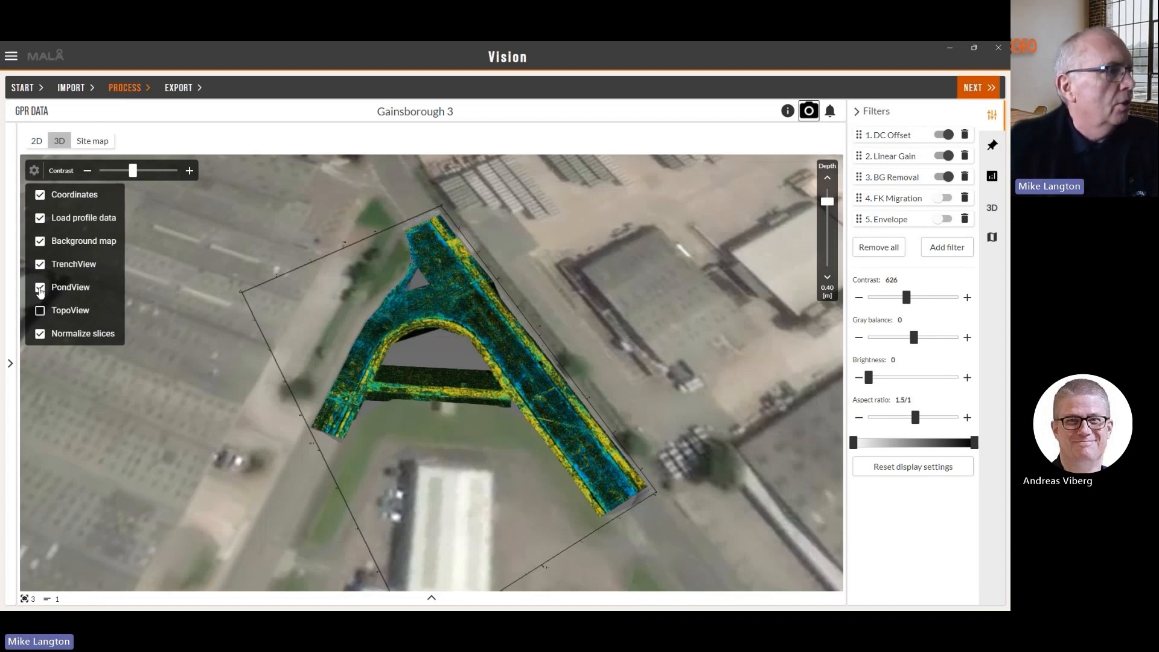
left_click(40, 289)
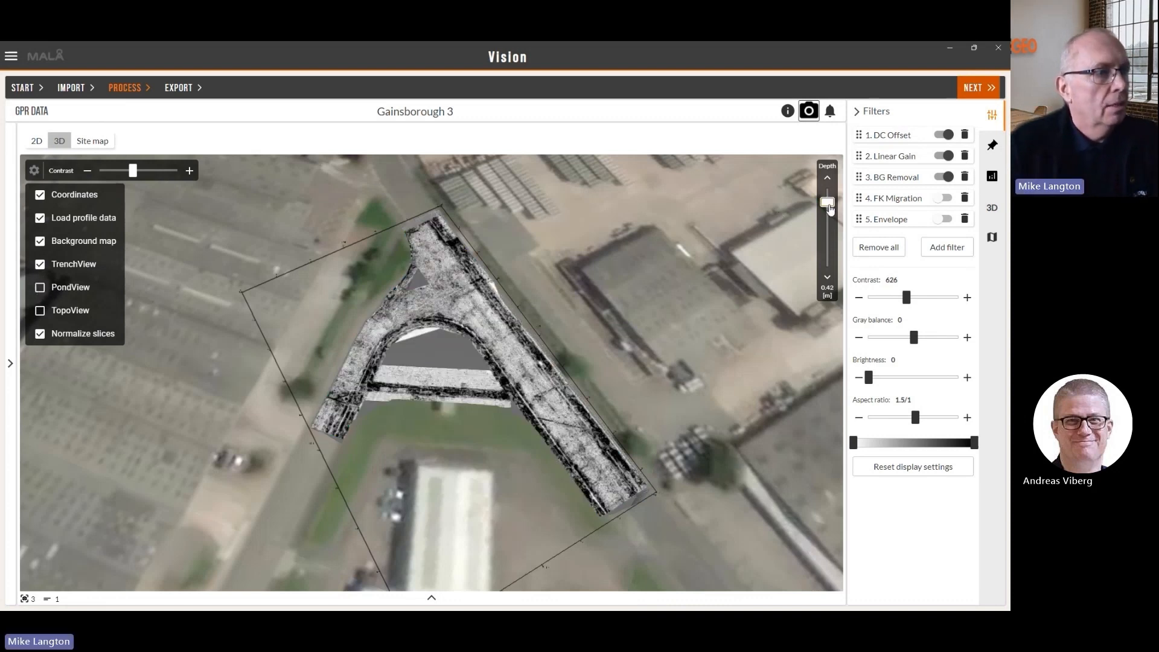
left_click_drag(829, 203, 829, 201)
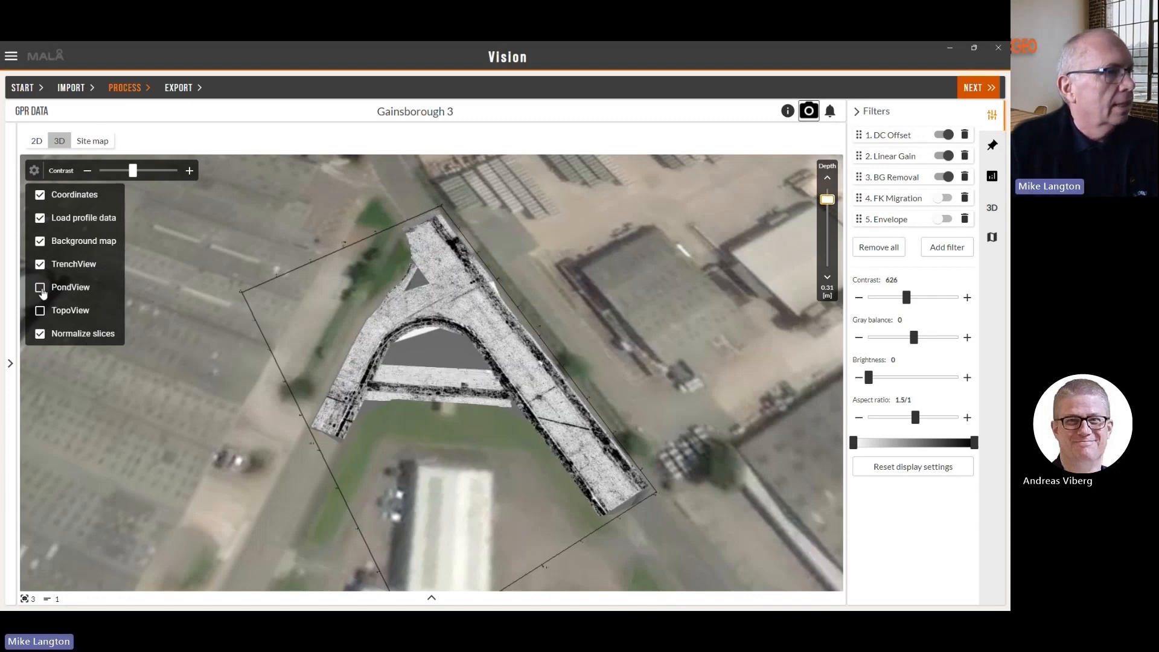
left_click(41, 288)
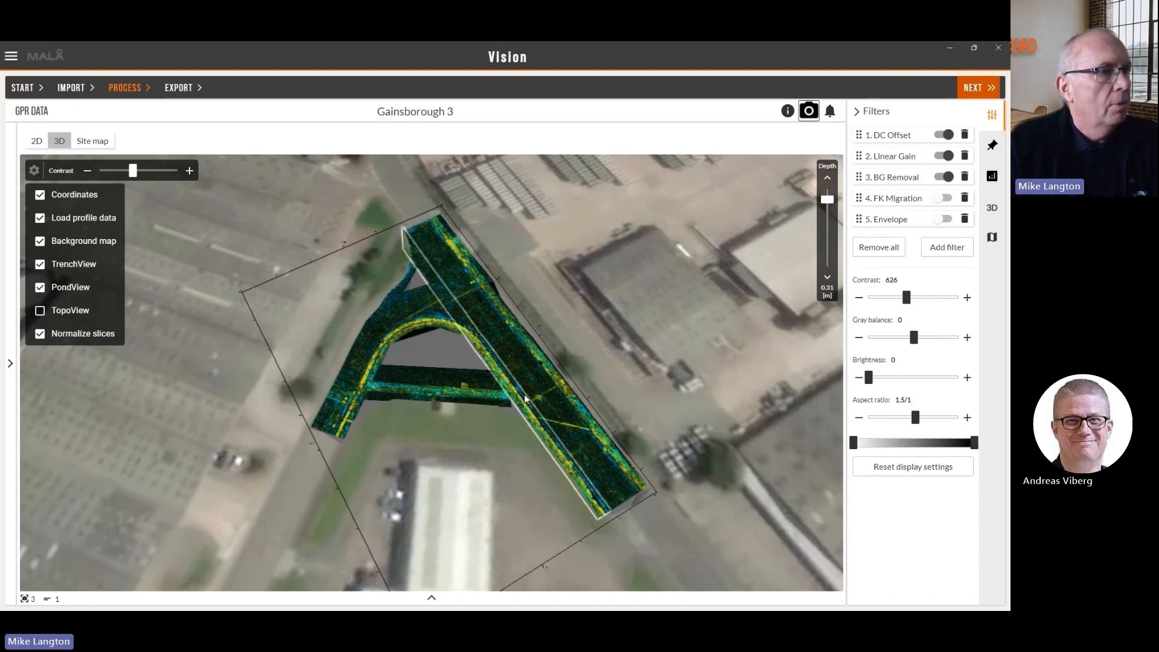
Step: Set the slice depth to 0.60 m in a tilted close-up of the survey, and compare it with PondView off and on
scroll(525, 399, "up", 5)
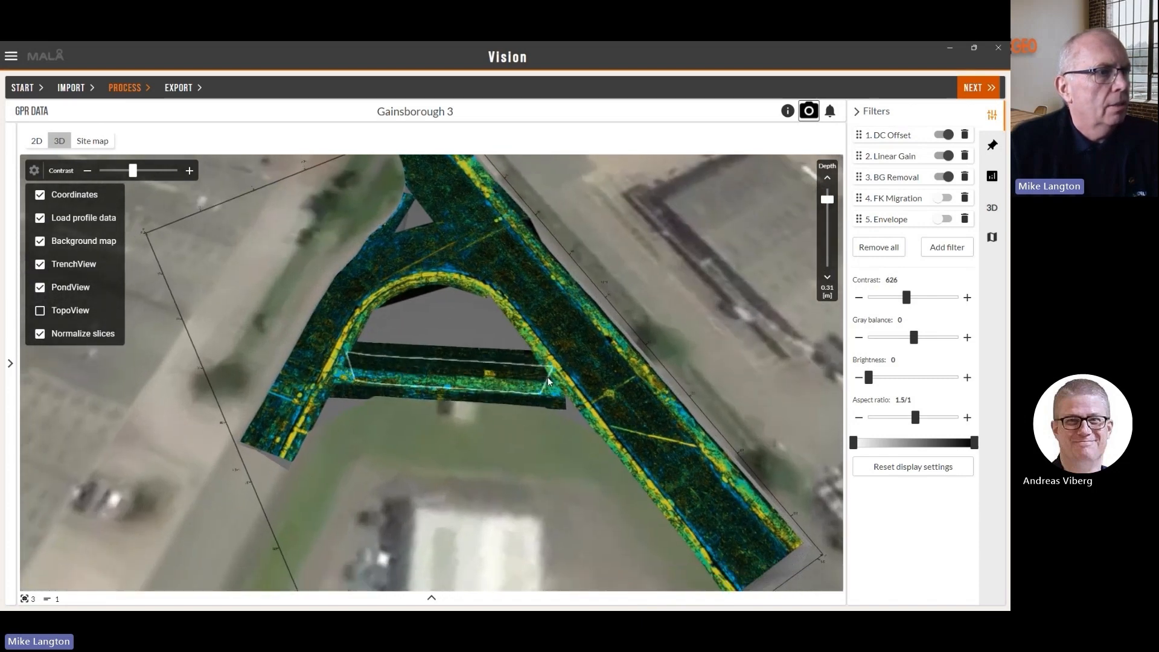
left_click_drag(552, 352, 562, 309)
scroll(538, 352, "up", 3)
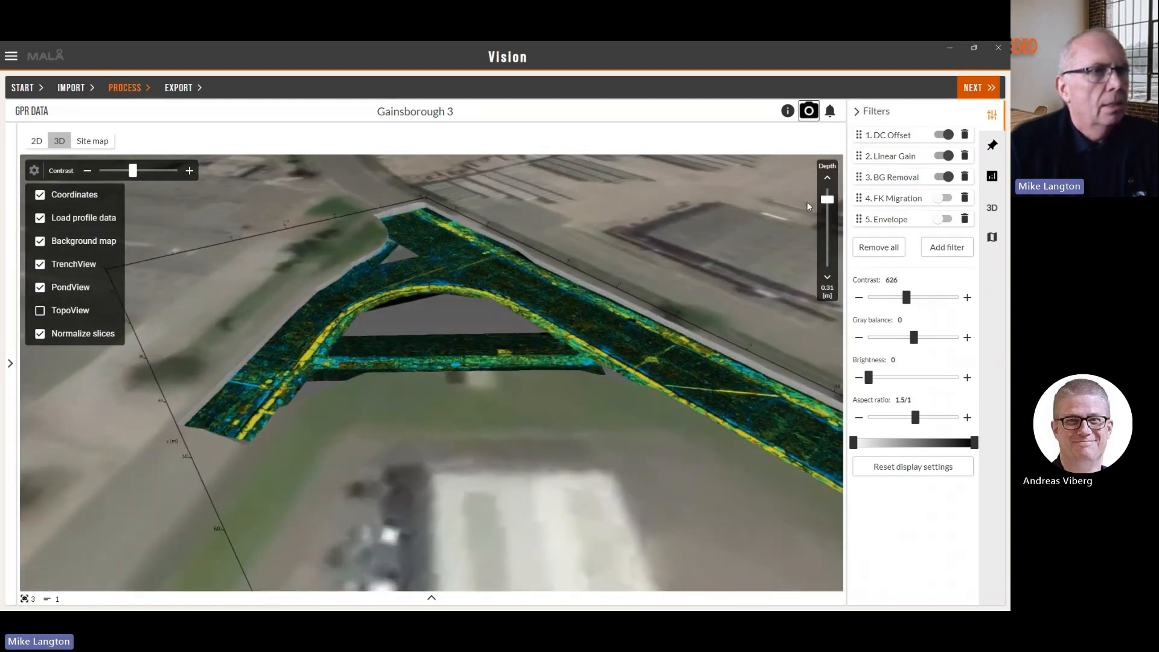
mouse_move(827, 200)
left_mouse_down()
mouse_move(827, 216)
mouse_move(827, 207)
left_mouse_up()
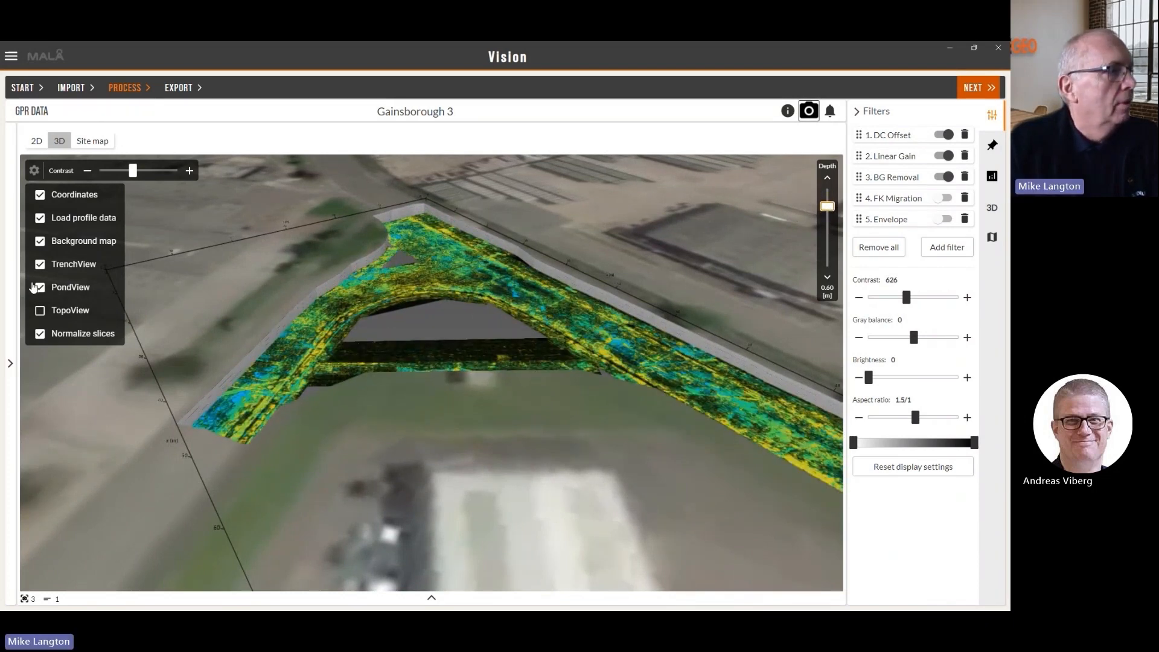
left_click(41, 289)
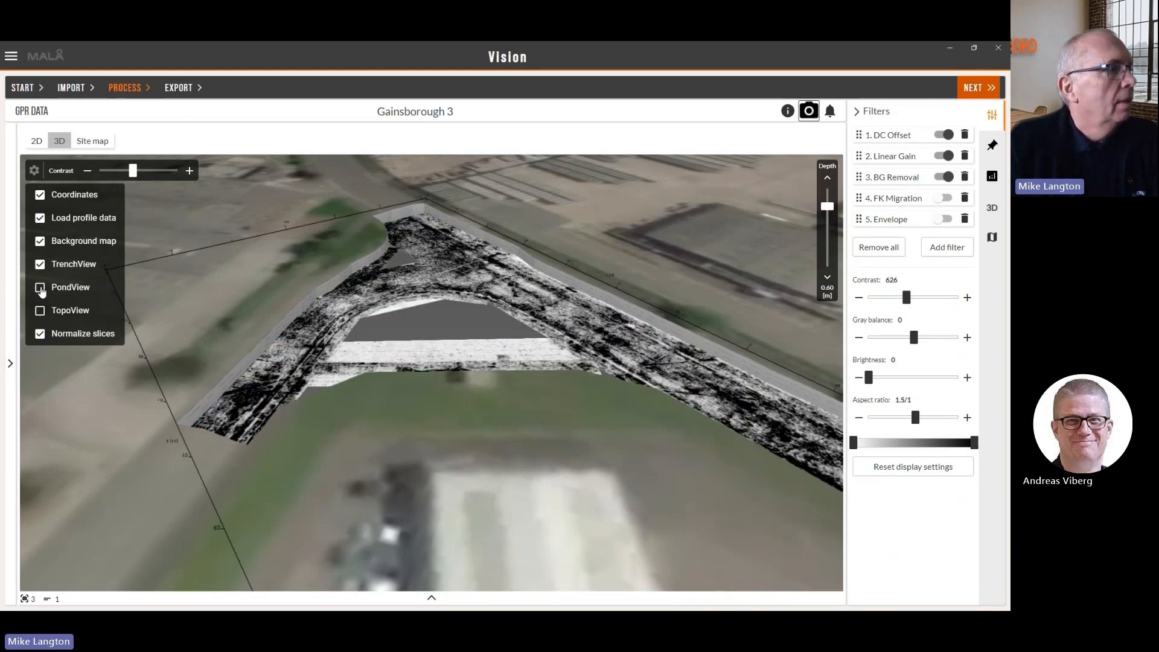
left_click(41, 290)
Step: Switch TrenchView off while moving the slice depth to 0.89 m, and switch TrenchView back on
left_click(41, 265)
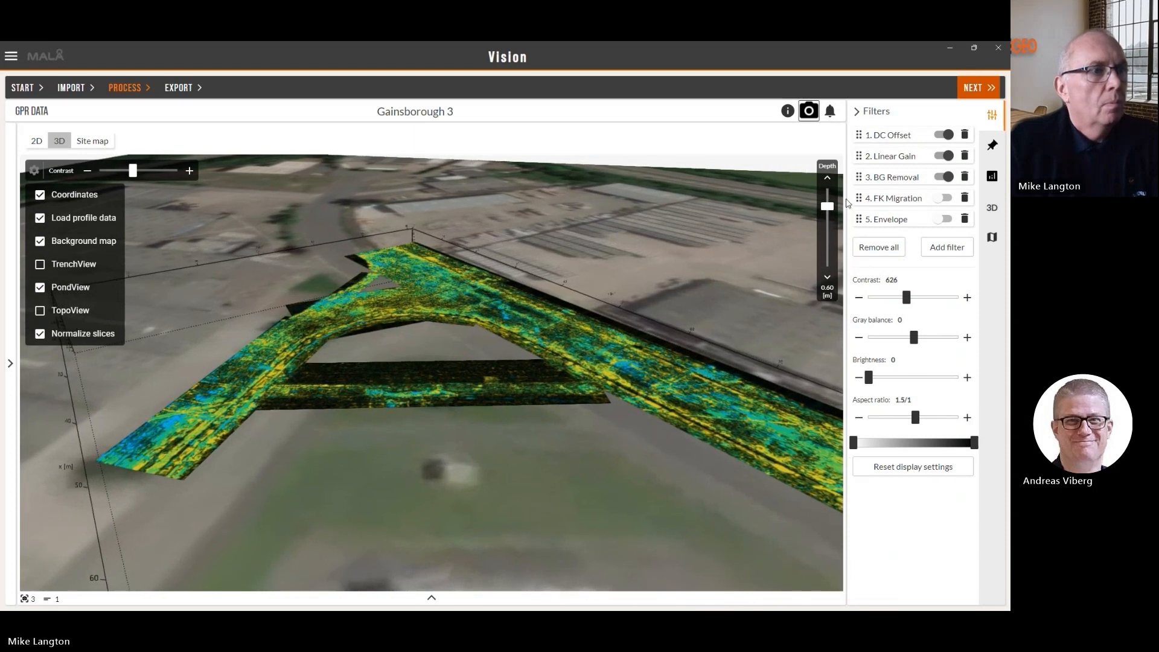
mouse_move(826, 206)
left_mouse_down()
mouse_move(831, 234)
mouse_move(827, 214)
left_mouse_up()
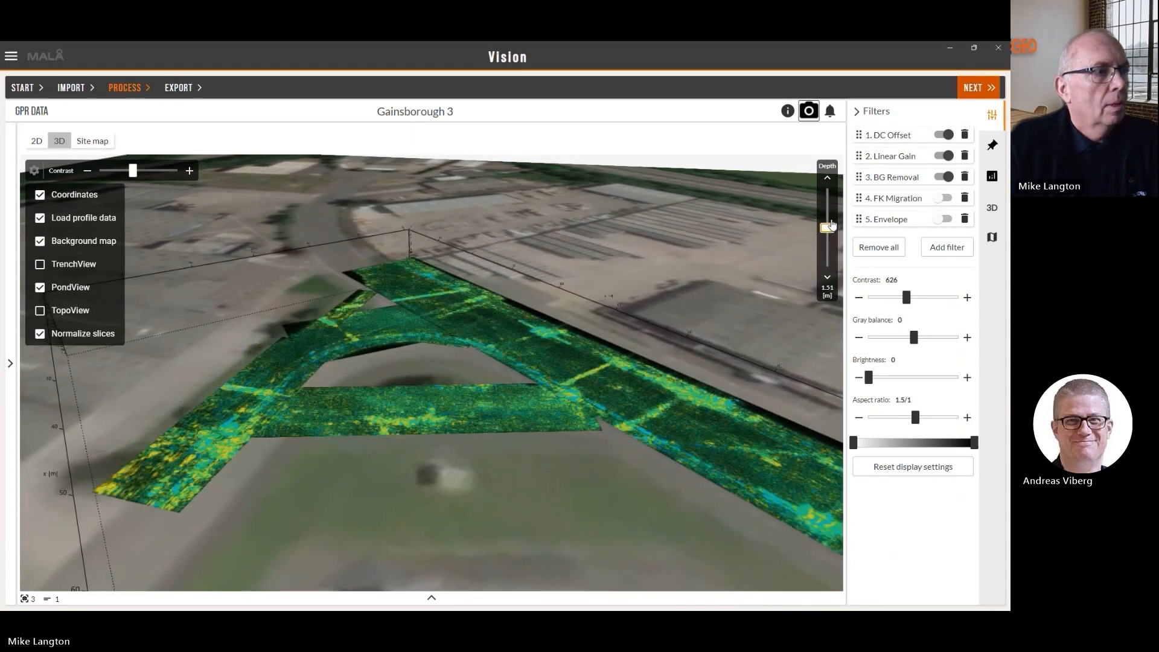
left_click(39, 265)
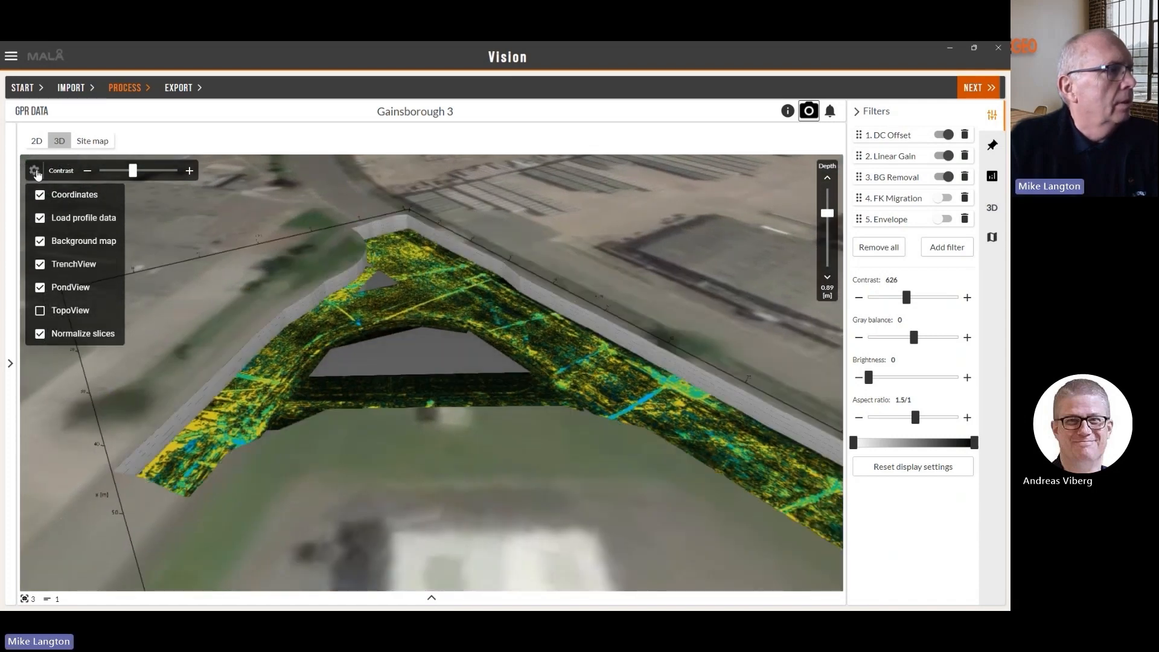
left_click(35, 172)
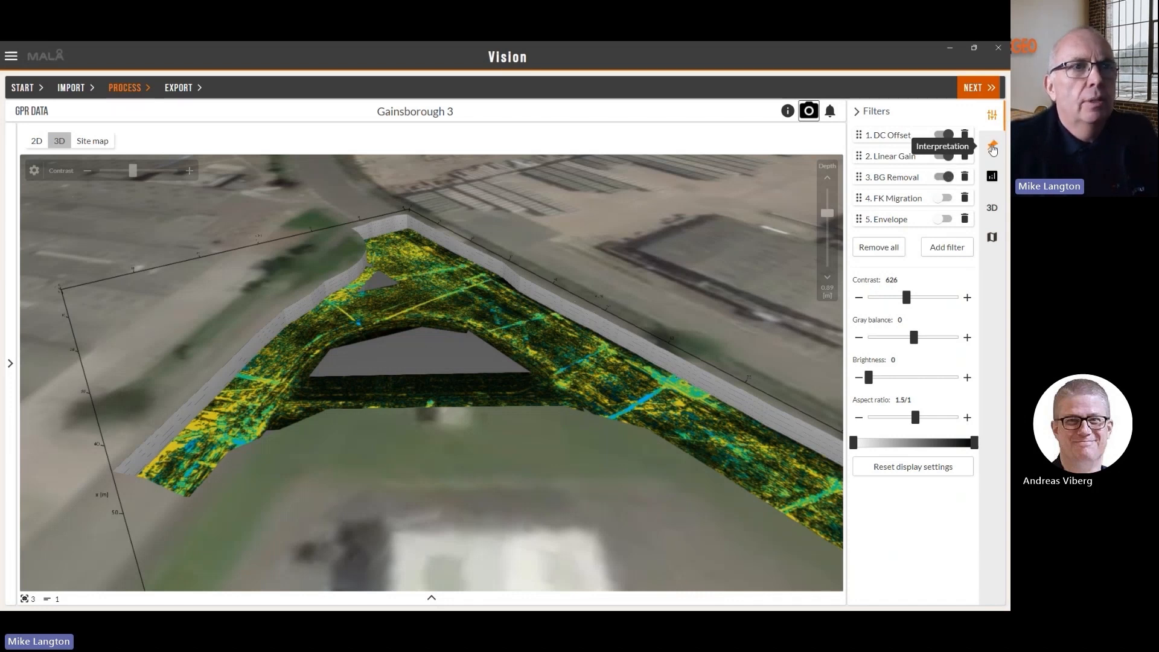
Step: Go through the Markers, Polylines and Polygons interpretation types and return the selection to Polylines
left_click(992, 149)
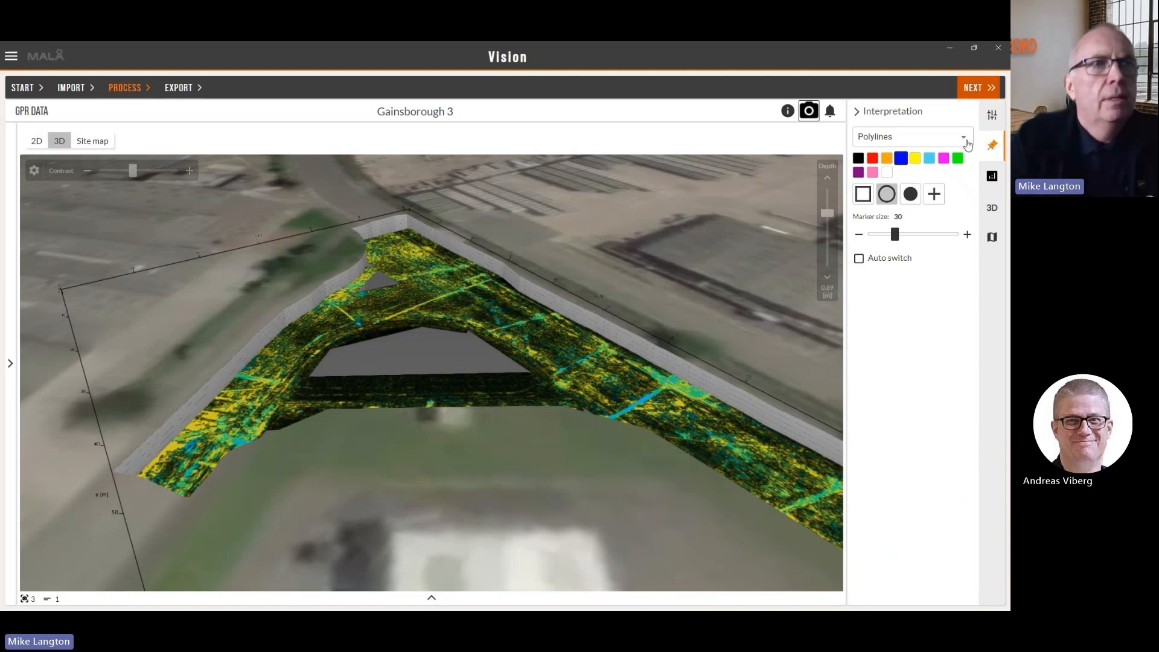
left_click(966, 142)
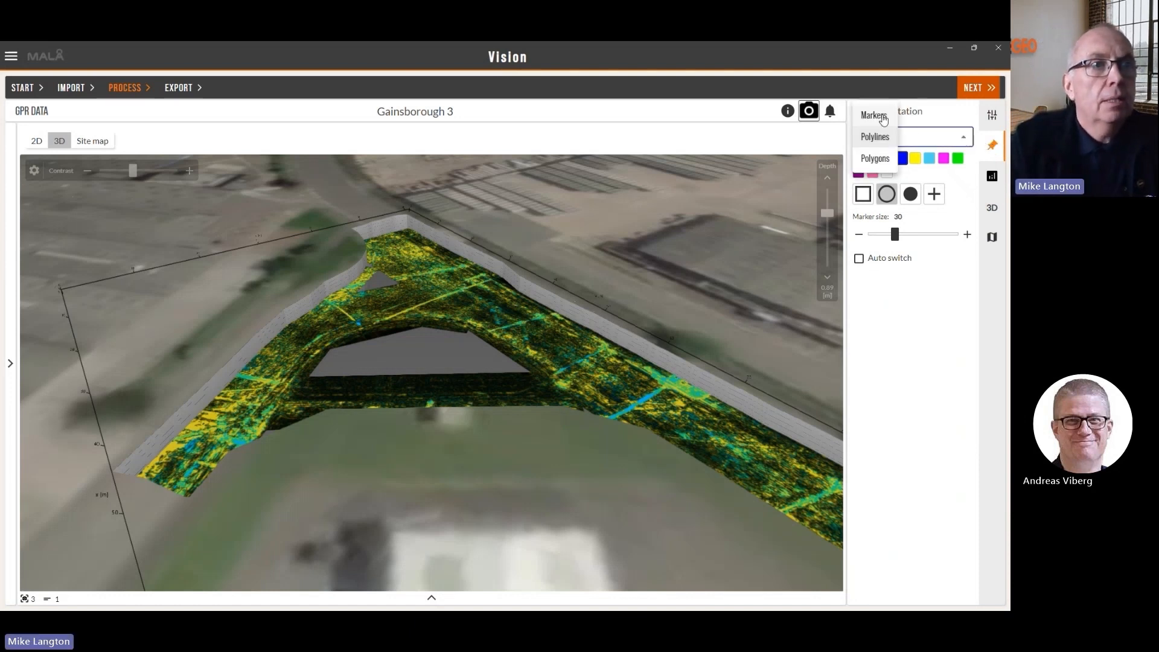
left_click(882, 116)
left_click(885, 139)
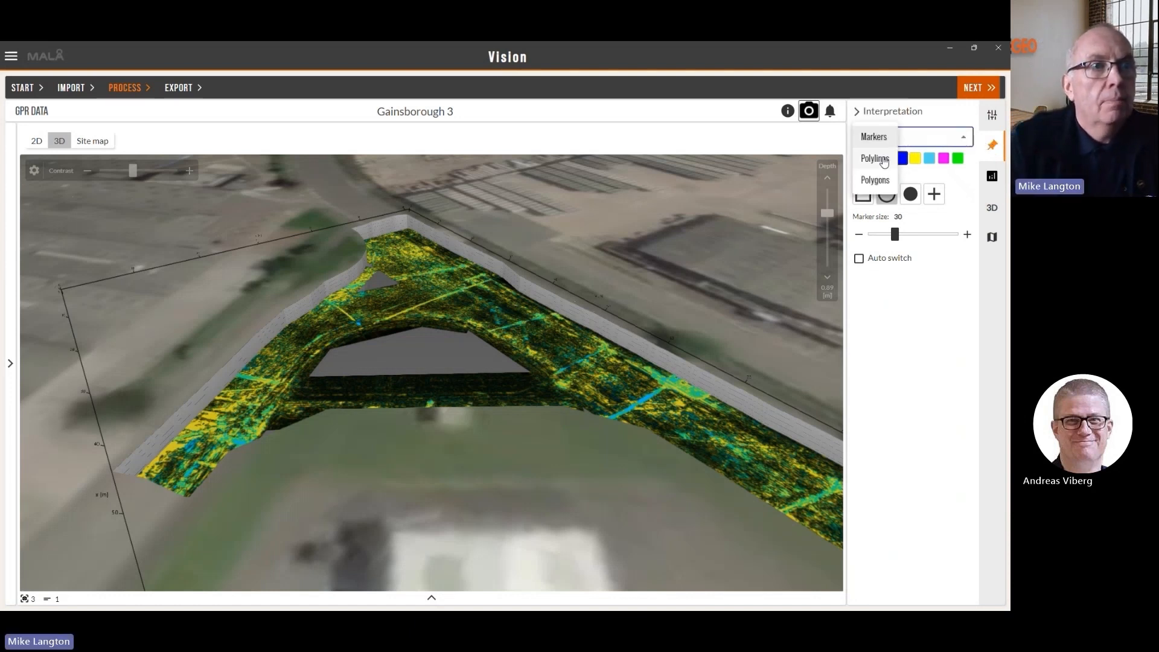
left_click(882, 158)
left_click(884, 138)
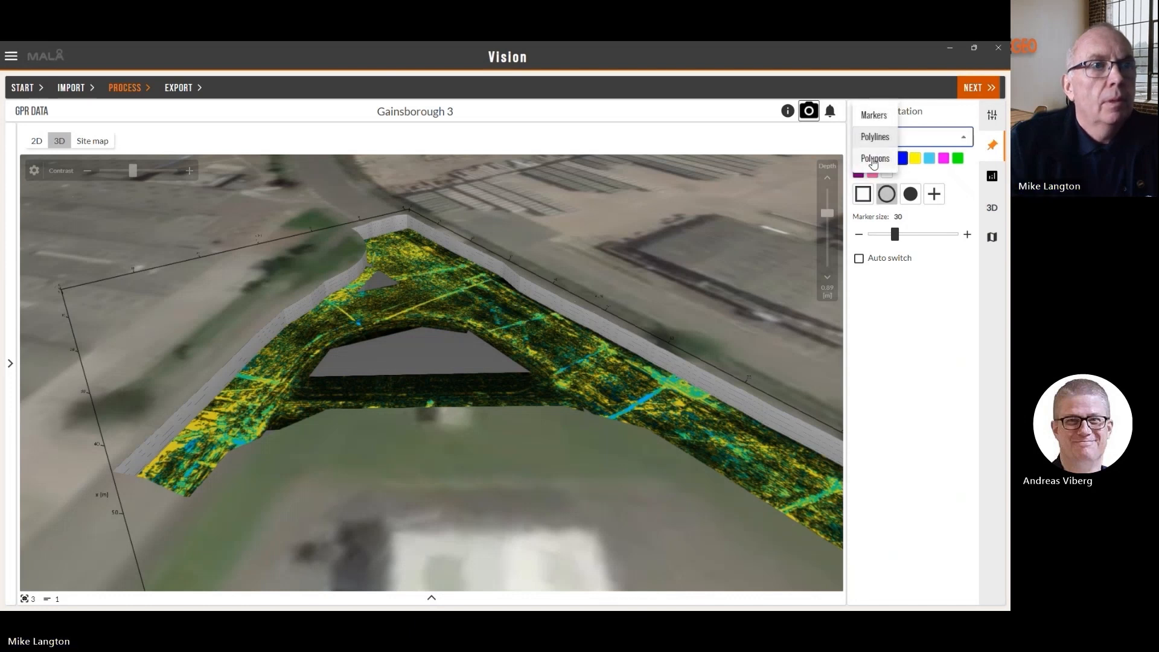
left_click(883, 159)
left_click(899, 138)
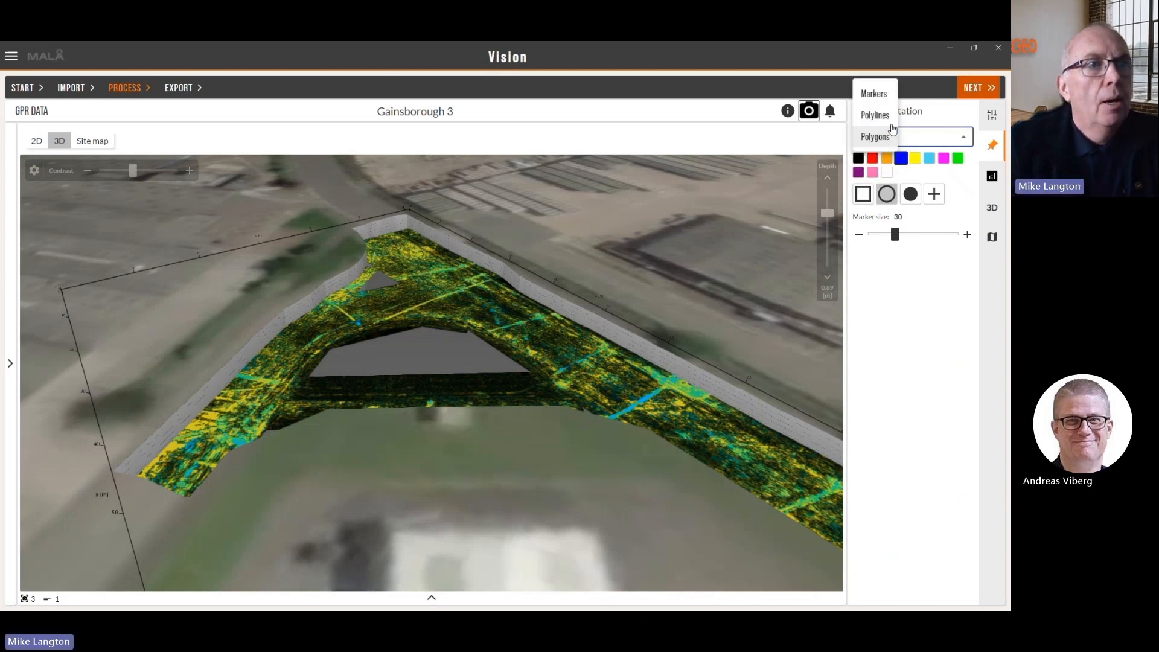
left_click(887, 125)
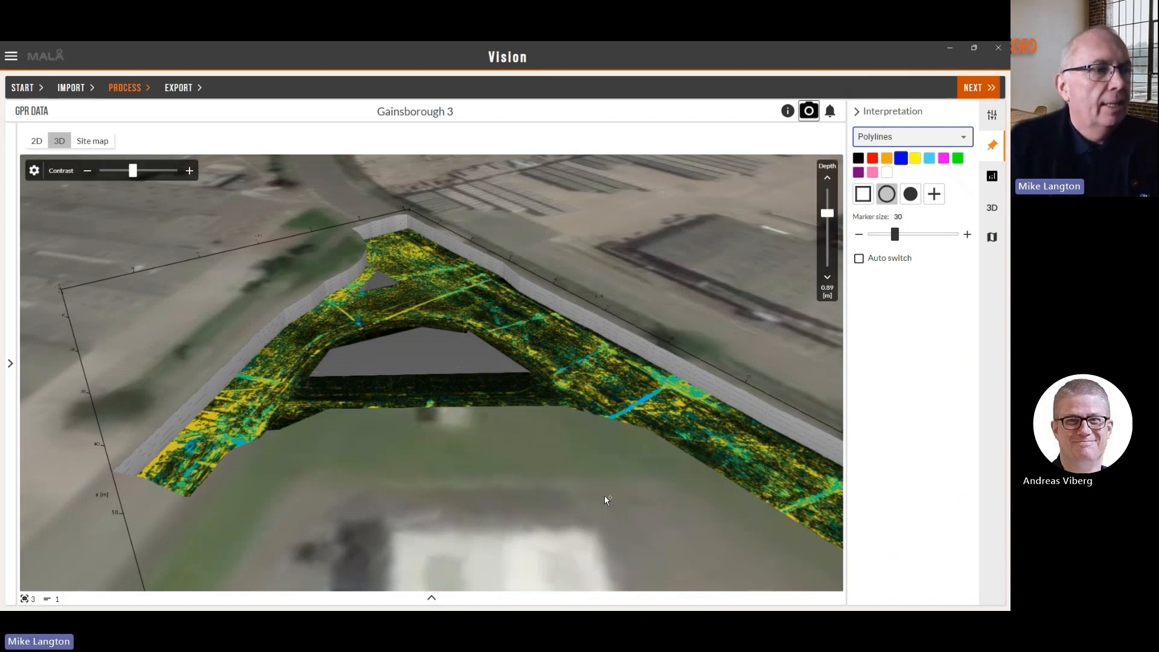
Step: Show the 2D profile together with the 3D view and add a fitting hyperbola on the reflection near 40 m along the profile
left_click_drag(588, 494, 52, 154)
left_click(37, 144)
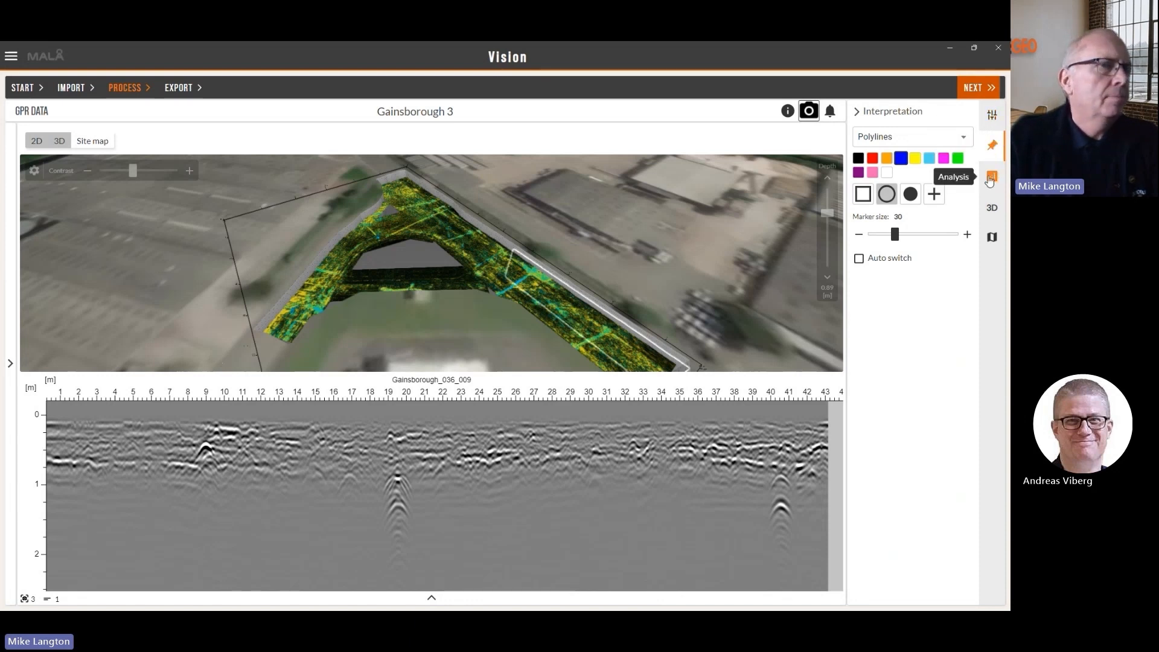
left_click(990, 177)
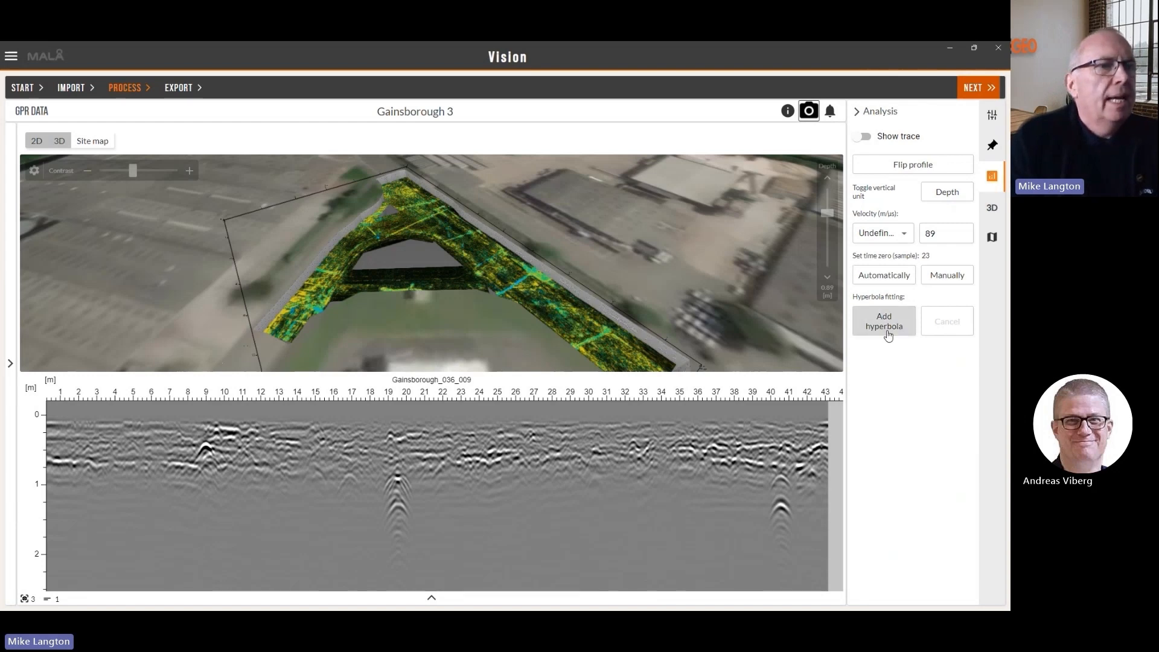
left_click_drag(693, 479, 777, 475)
scroll(783, 476, "up", 5)
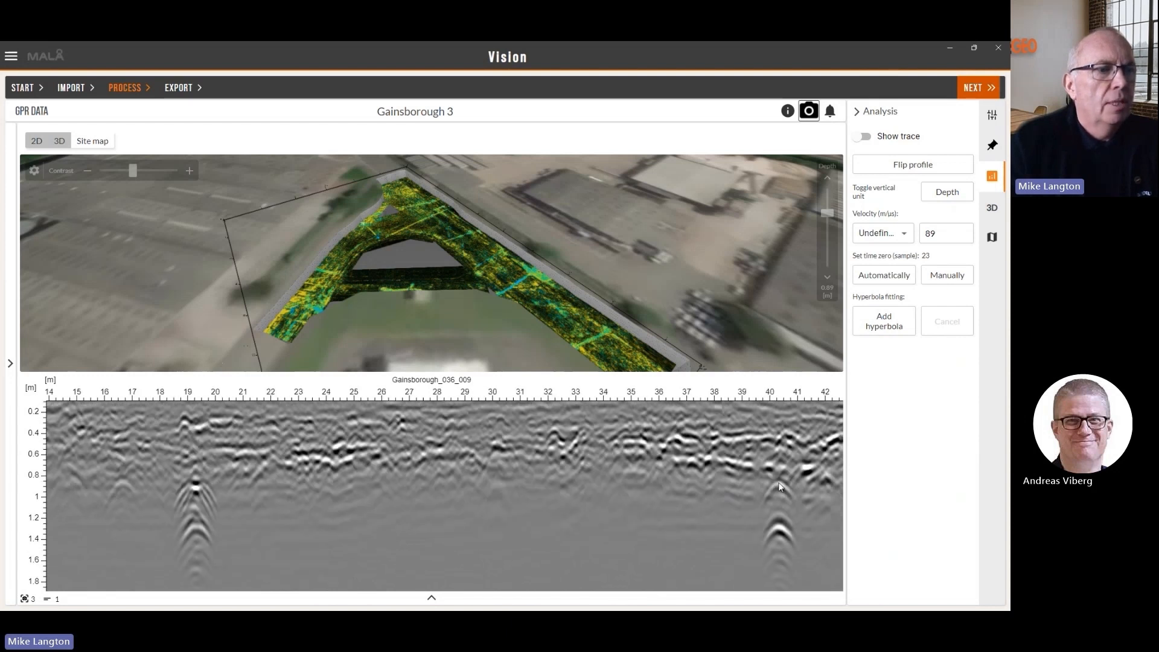
left_click(884, 324)
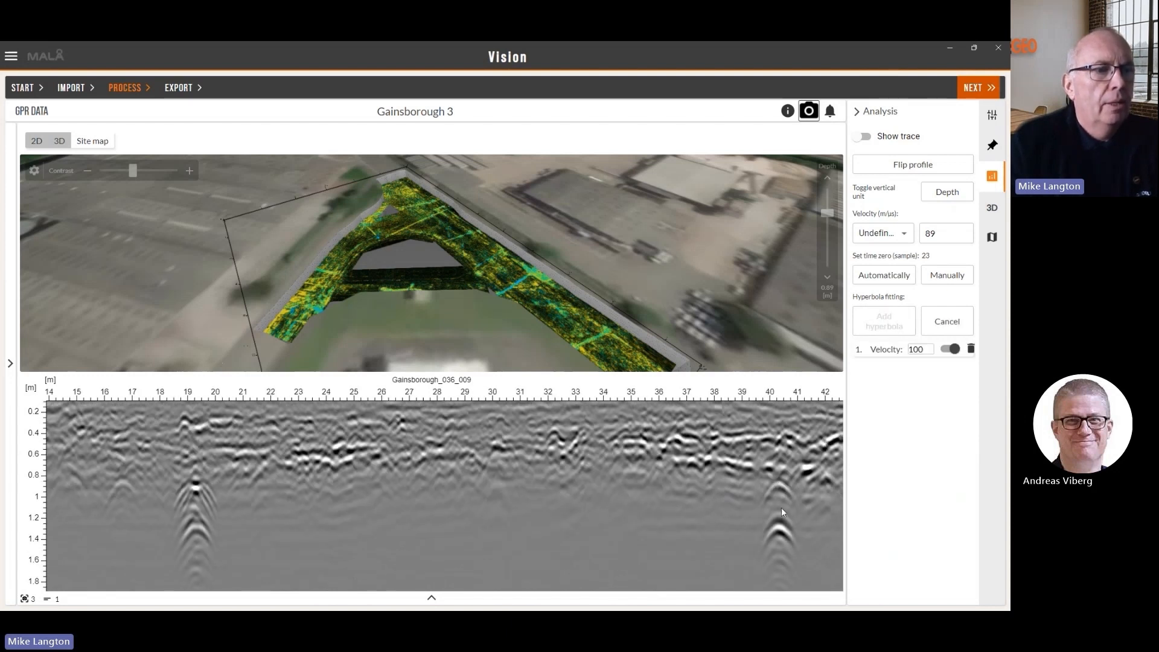
left_click(780, 485)
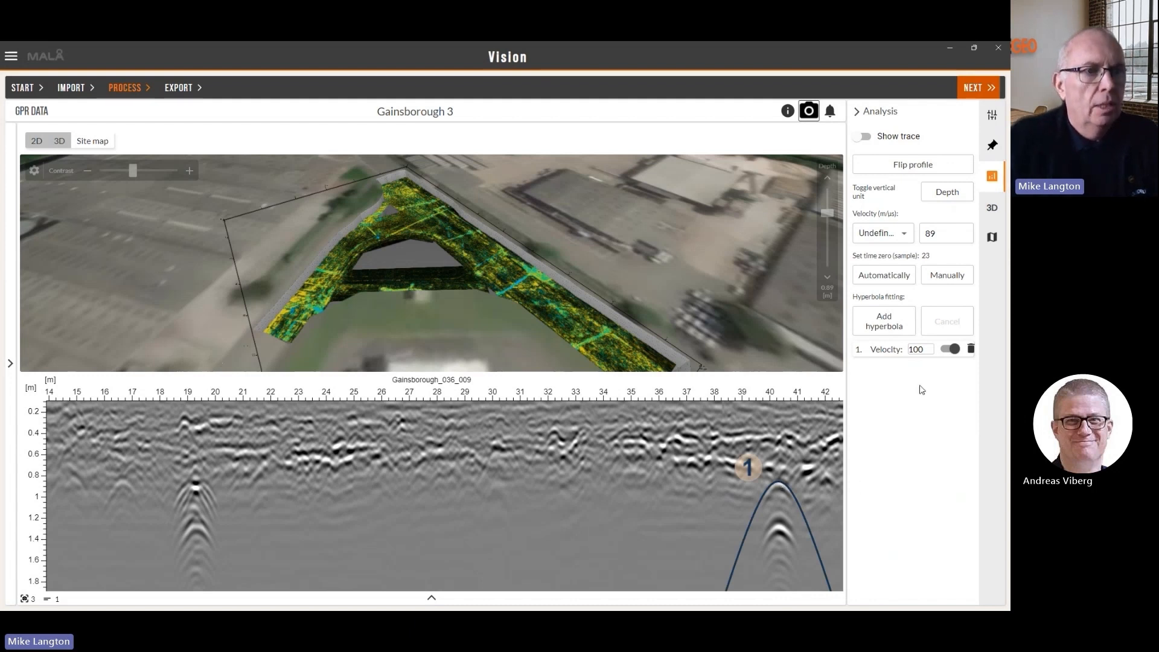
Step: Adjust the fitted hyperbola's velocity to 96 m/µs to match the reflection near 40 m
left_click(929, 351)
left_click(929, 351)
left_click(930, 347)
left_click(930, 346)
left_click(930, 347)
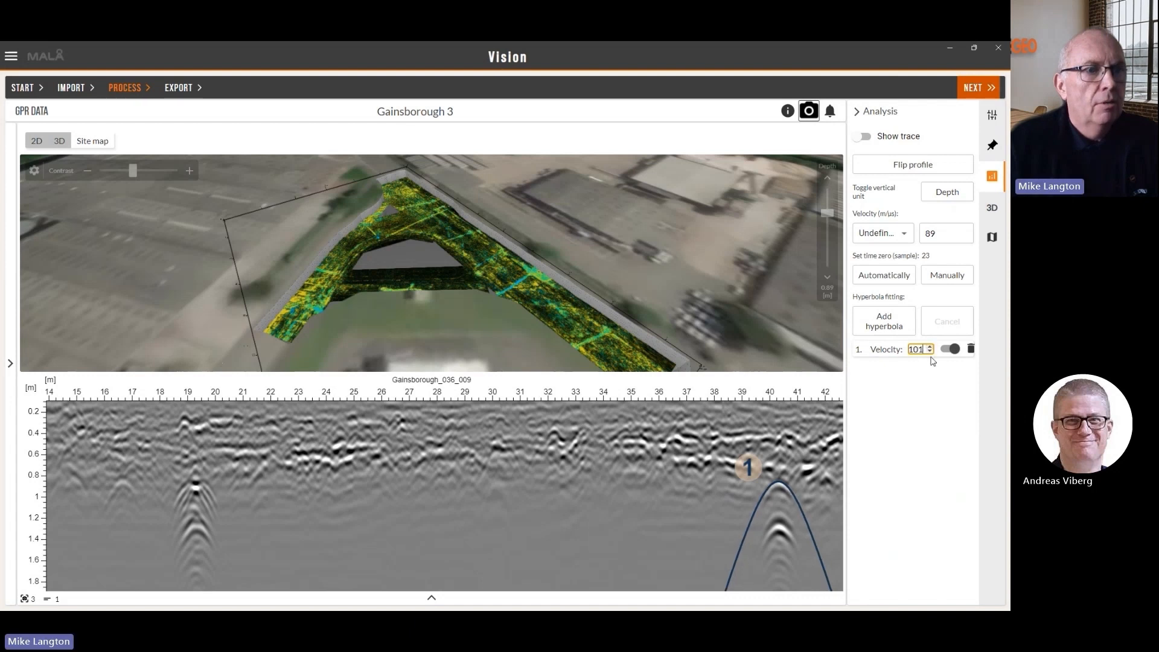
key("Down")
key("Down")
key("Down")
key("Down")
key("Down")
key("Down")
key("Down")
key("Down")
key("Up")
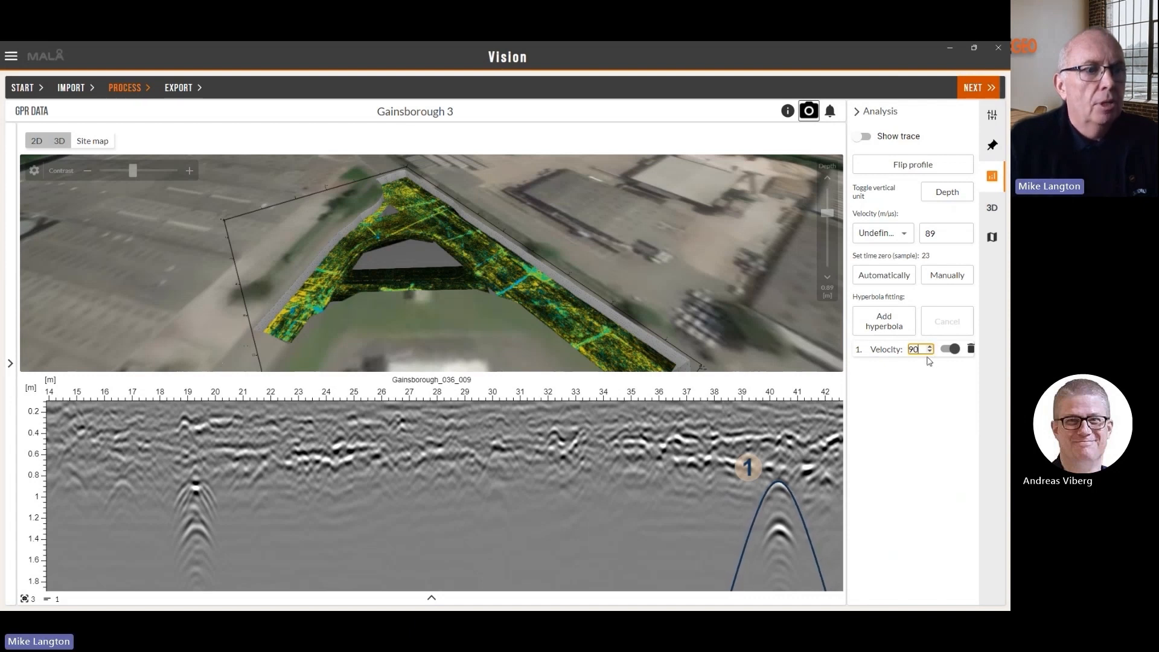
key("Up")
key("Up")
key("Up")
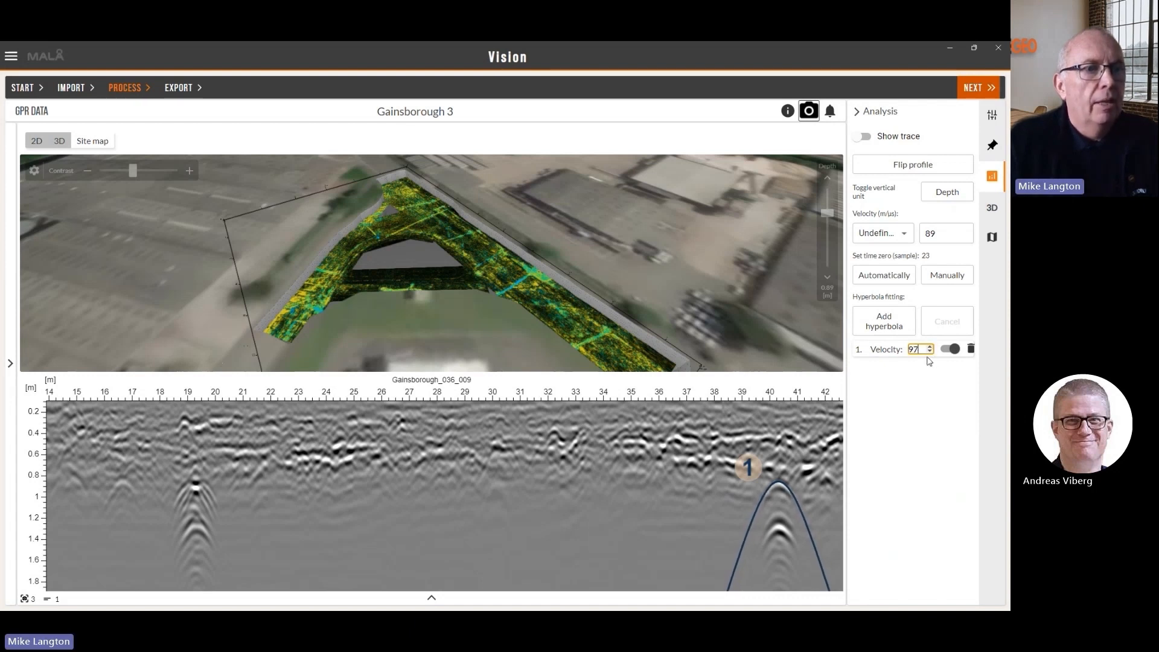
key("Down")
key("Down")
key("Down")
key("Down")
key("Up")
key("Up")
key("Up")
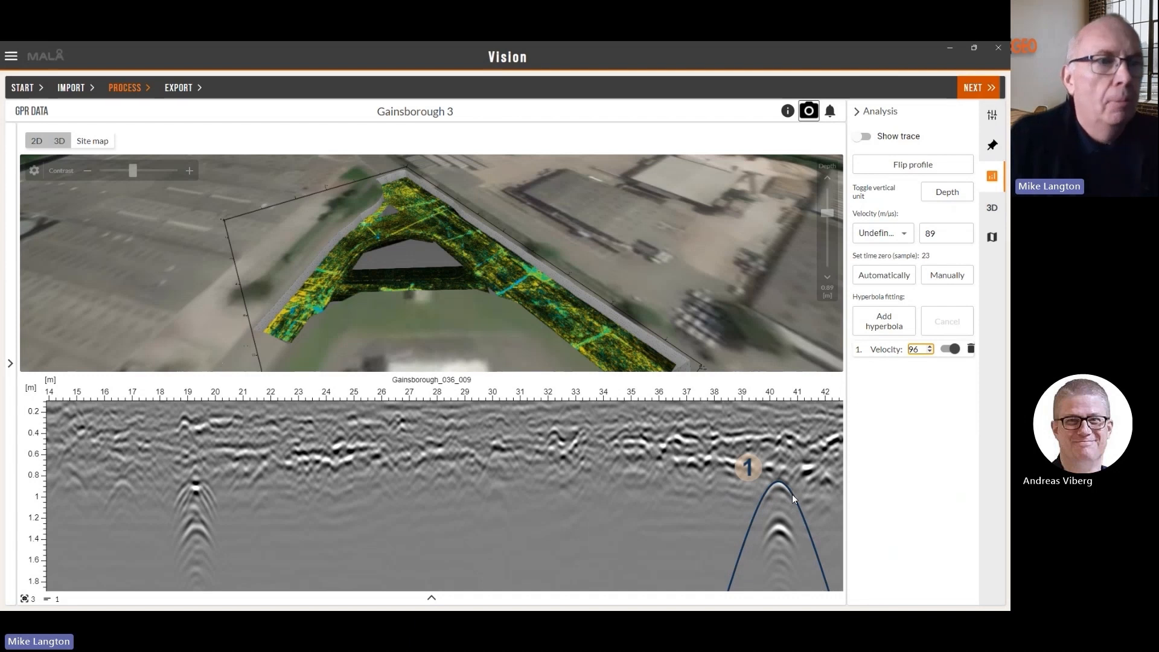
left_click(914, 390)
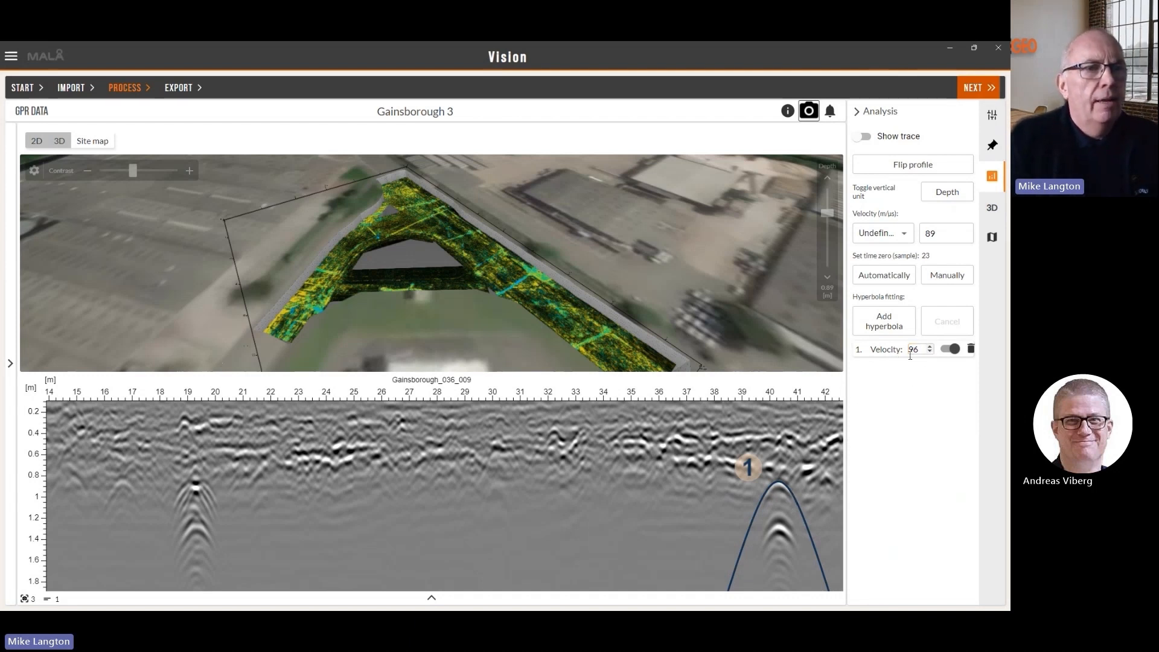
Step: Select the profile velocity value for comparison without changing it, and delete the fitted hyperbola
left_click_drag(941, 235, 914, 242)
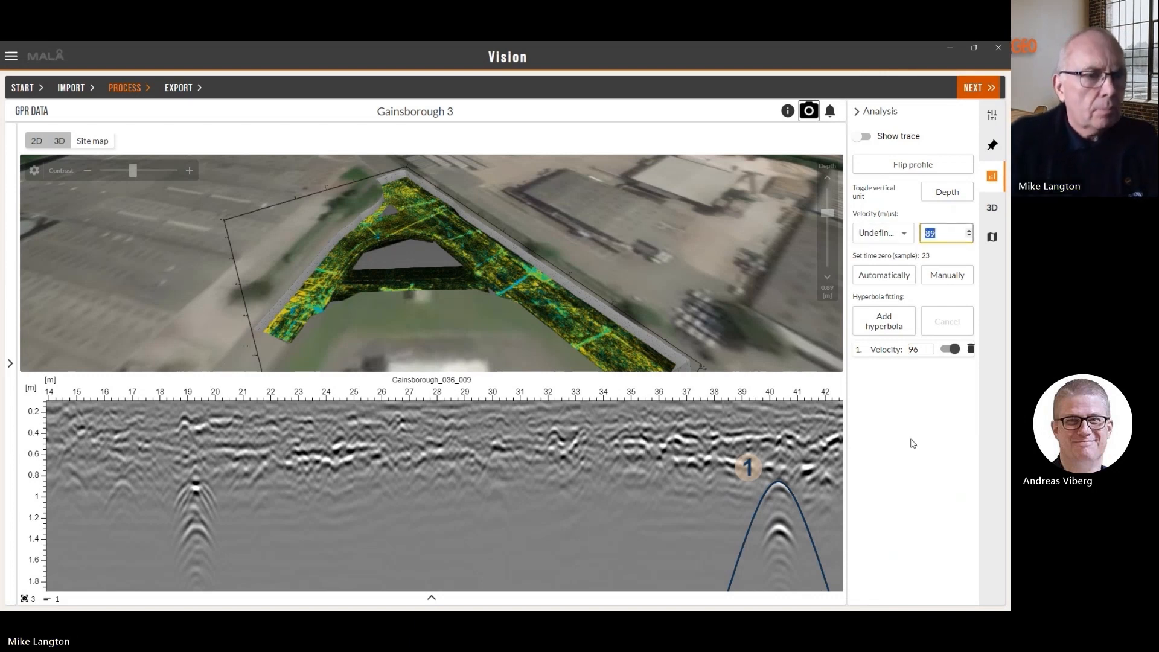
left_click(905, 414)
left_click(970, 350)
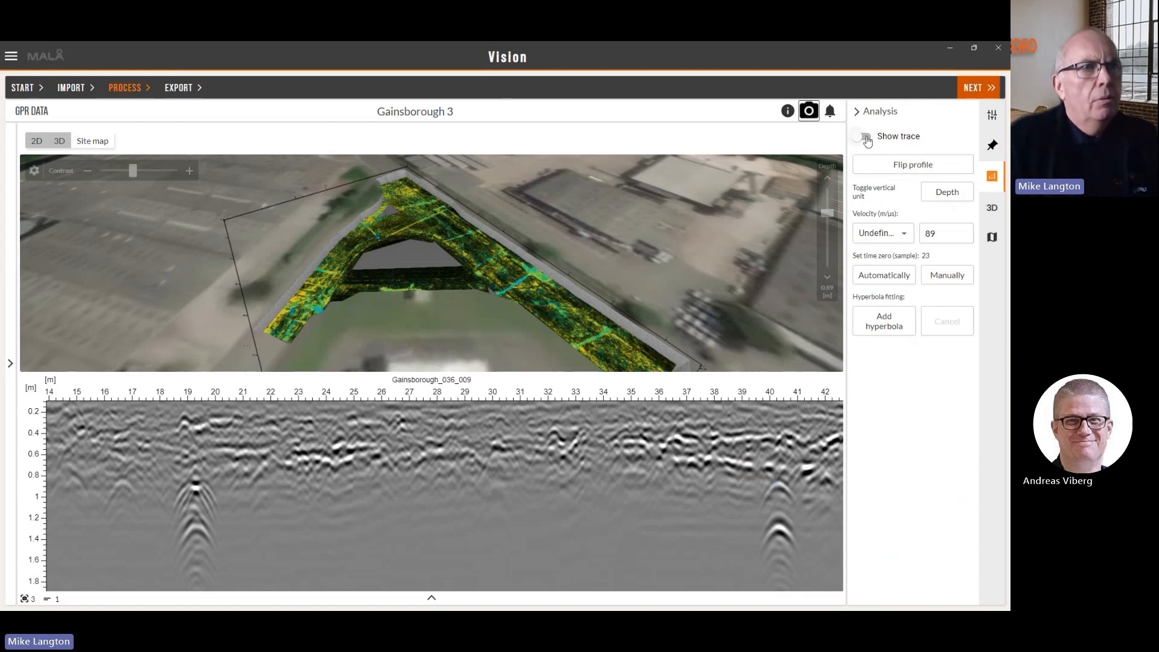
Step: Turn on the trace display for the 2D profile and inspect the trace number 435
left_click(864, 138)
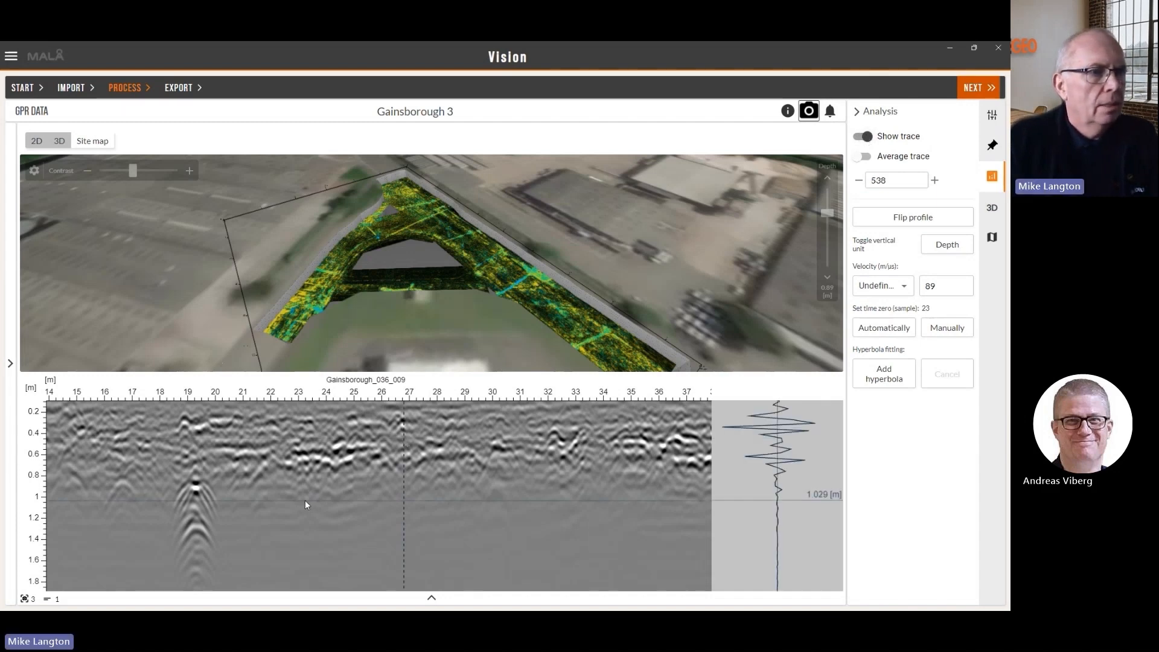
scroll(225, 495, "down", 4)
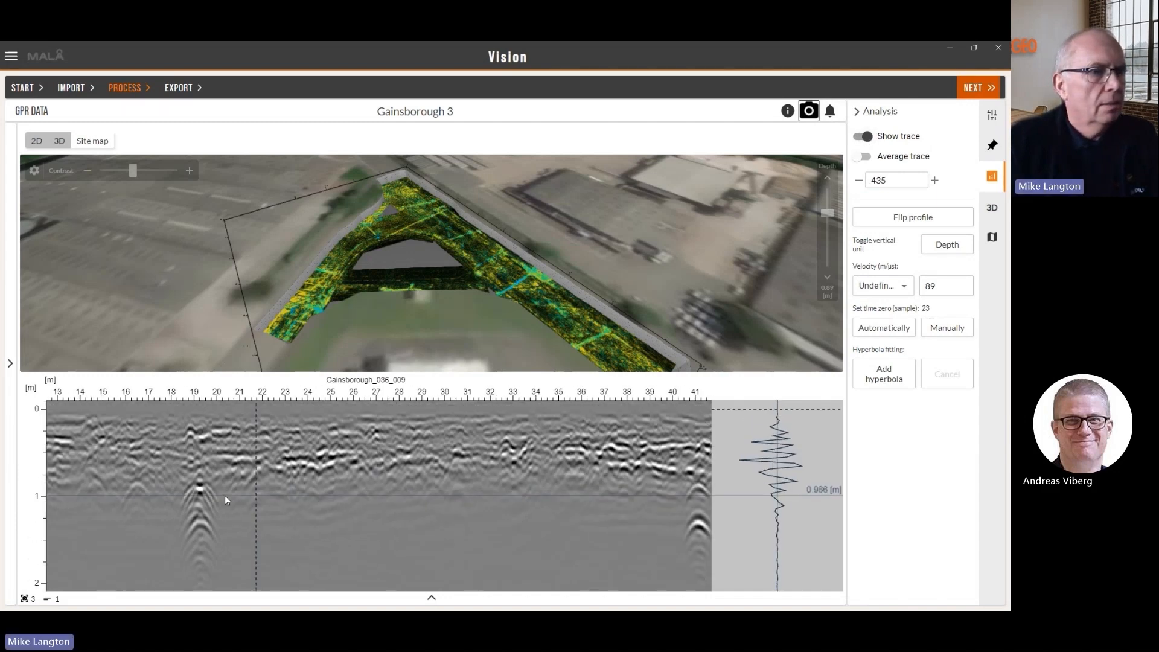
scroll(224, 500, "up", 3)
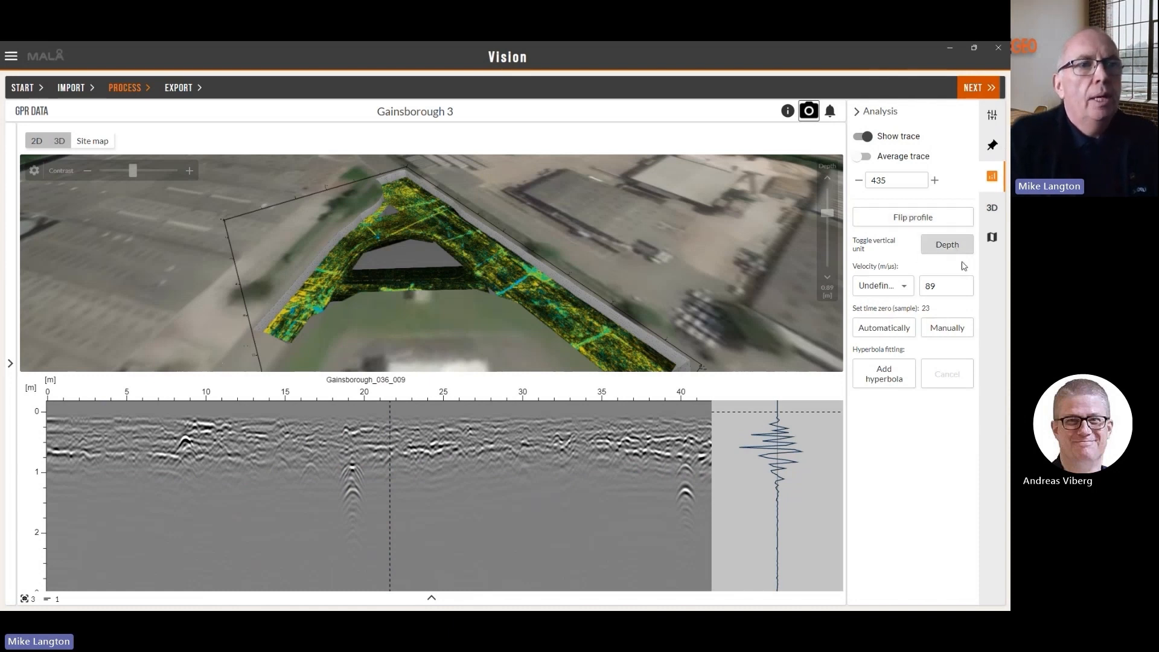
Step: Switch the profile's vertical unit to time and back to depth, and point out the velocity value
left_click(945, 251)
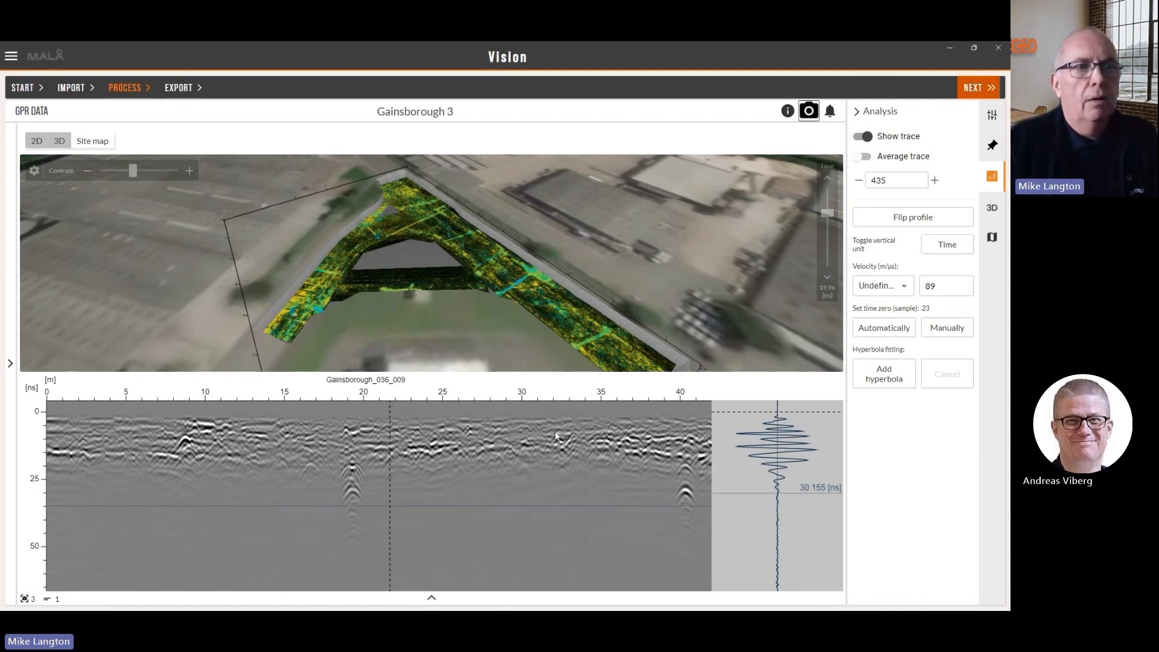
left_click(932, 253)
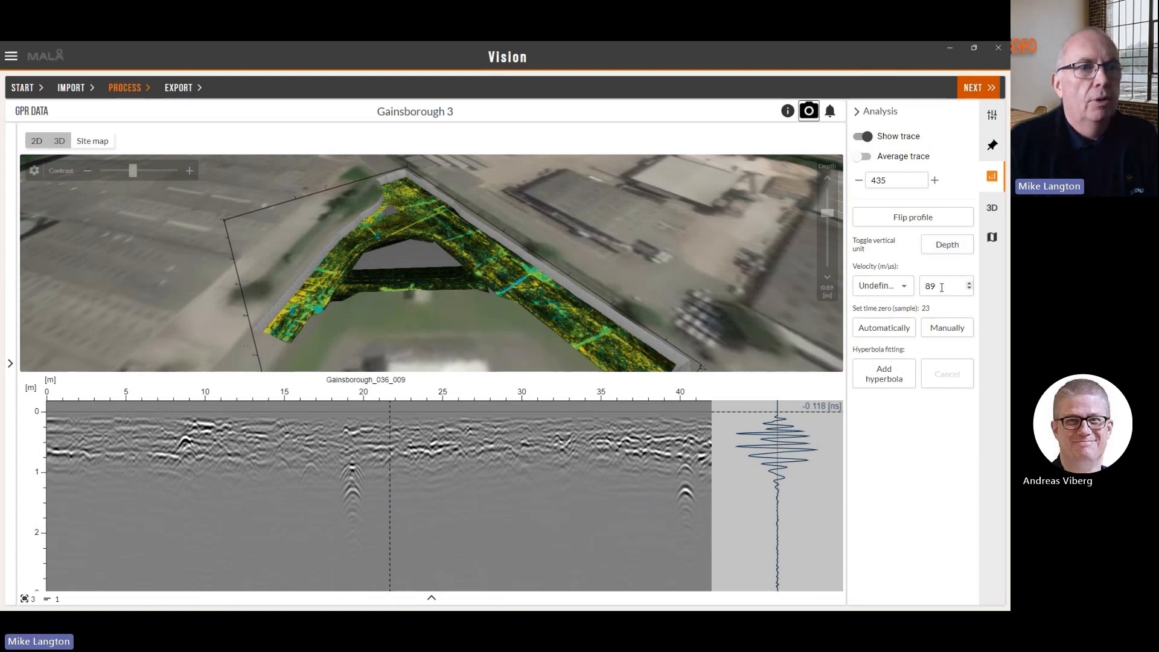
left_click_drag(940, 288, 920, 291)
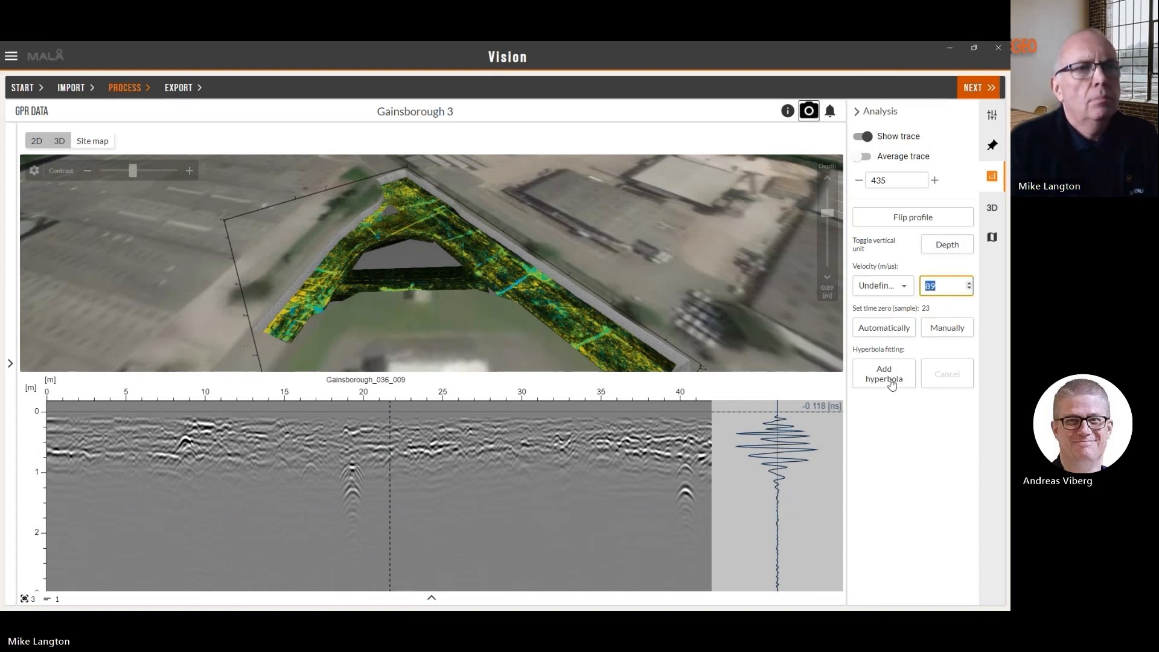
Step: Review the 3D generation settings for horizontal cell size, absolute values, thickness and 3D migration, leaving them as they are
left_click(992, 209)
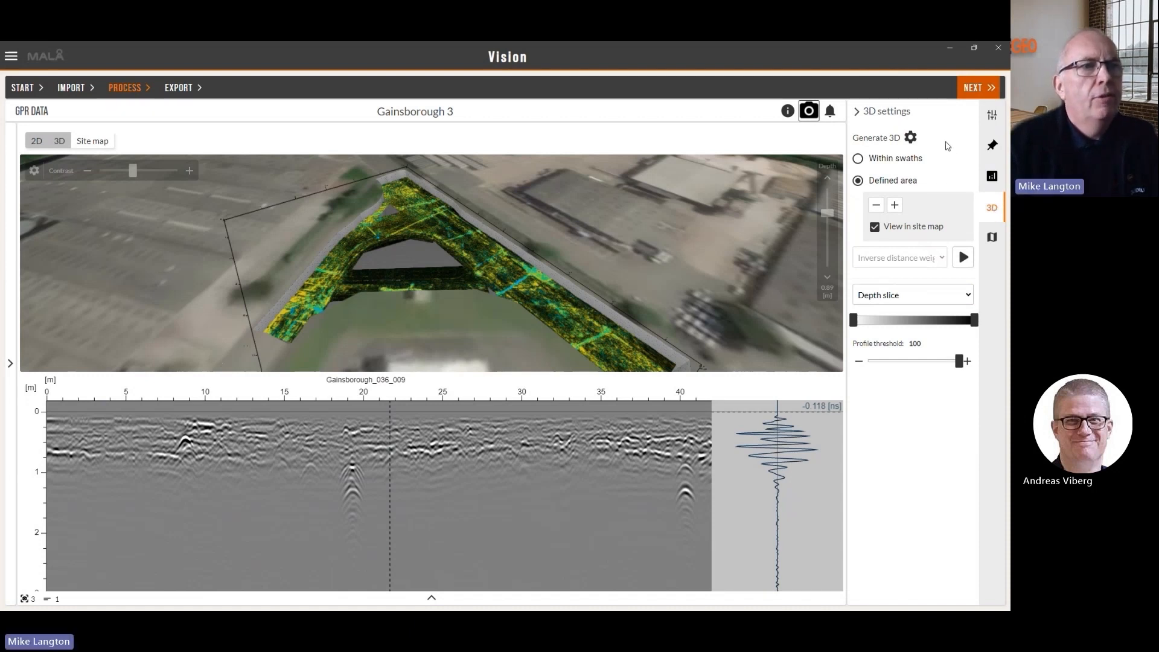
left_click(911, 139)
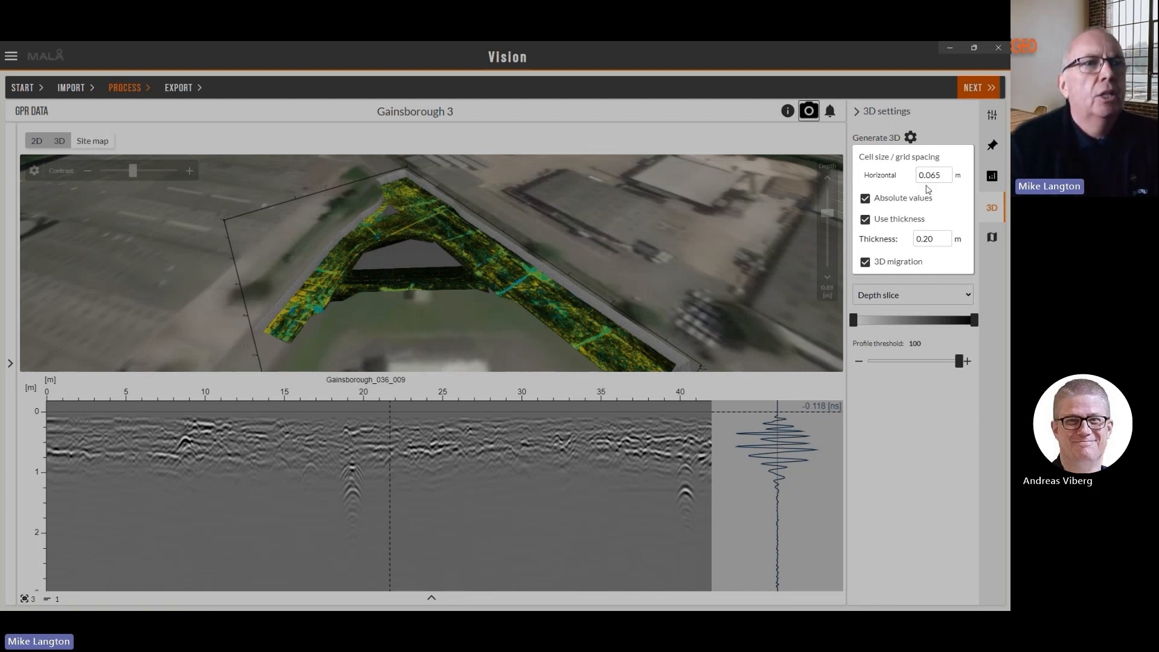
left_click_drag(939, 175, 931, 173)
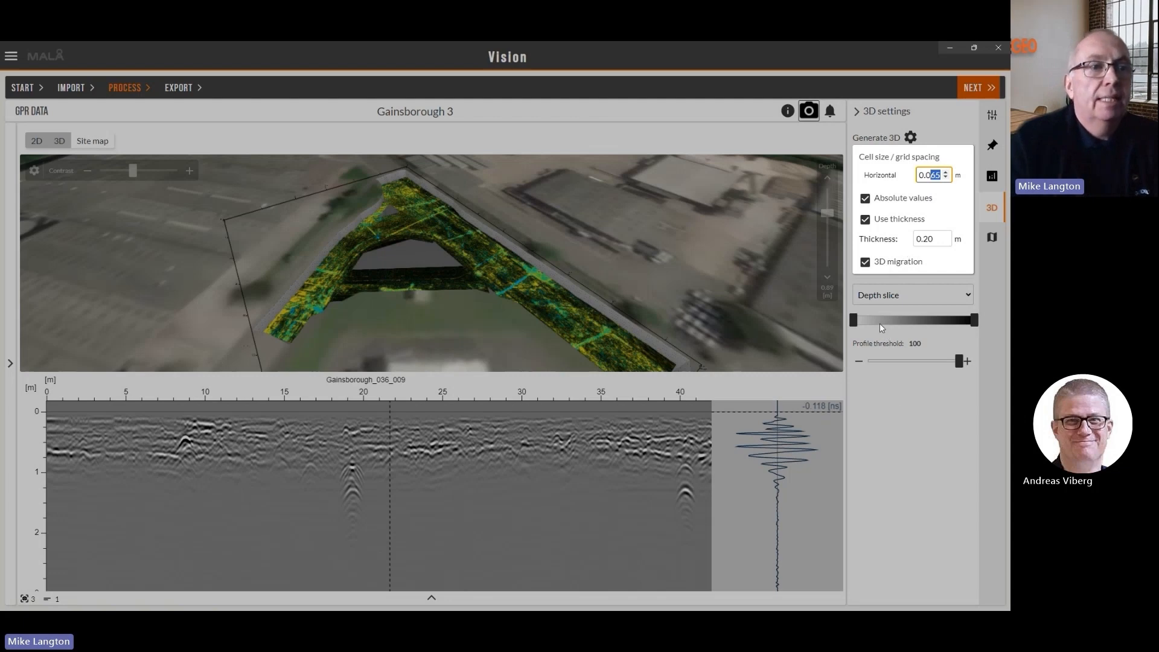
left_click(890, 411)
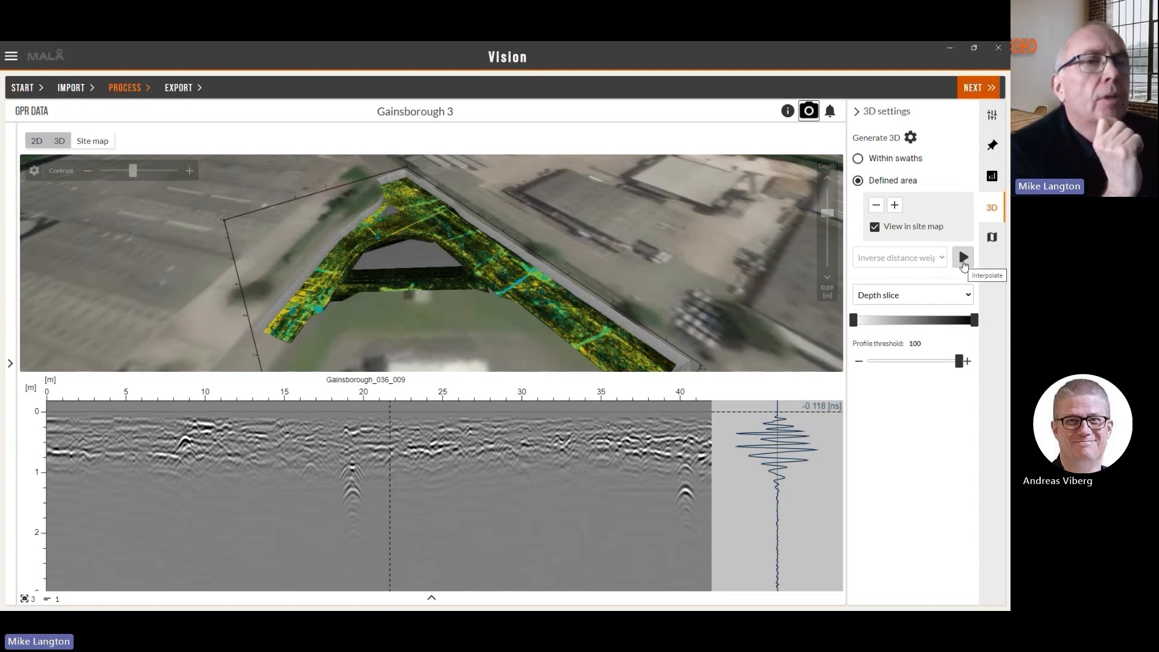
Step: Enable the FK Migration and Envelope filters on the GPR data
left_click(993, 118)
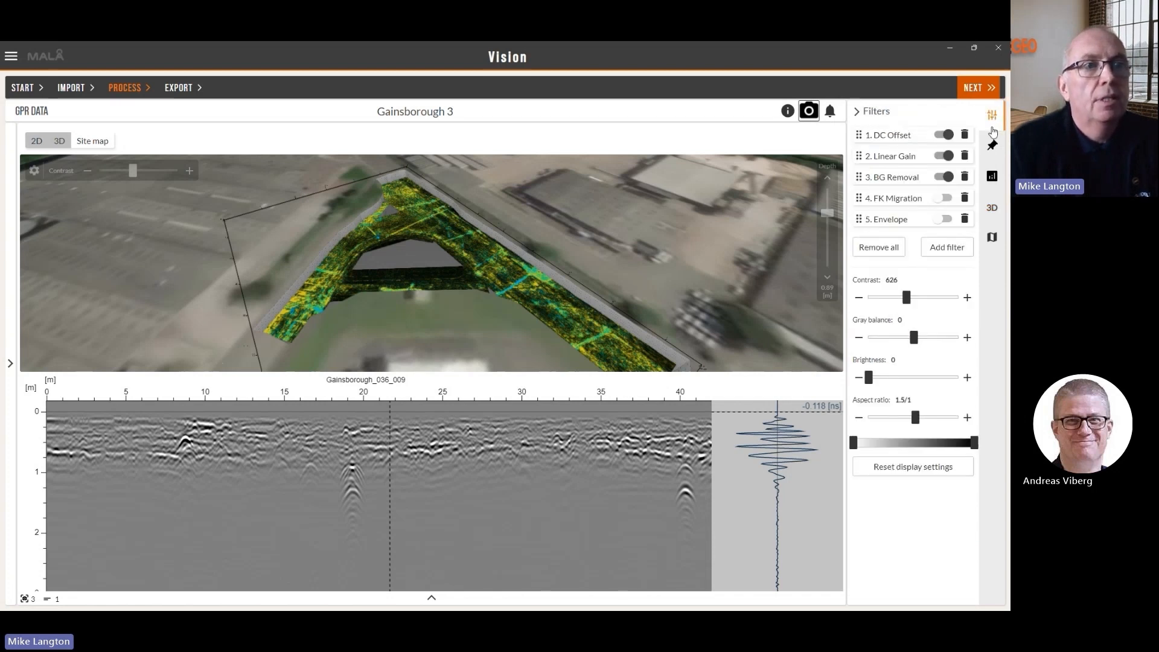
left_click(945, 199)
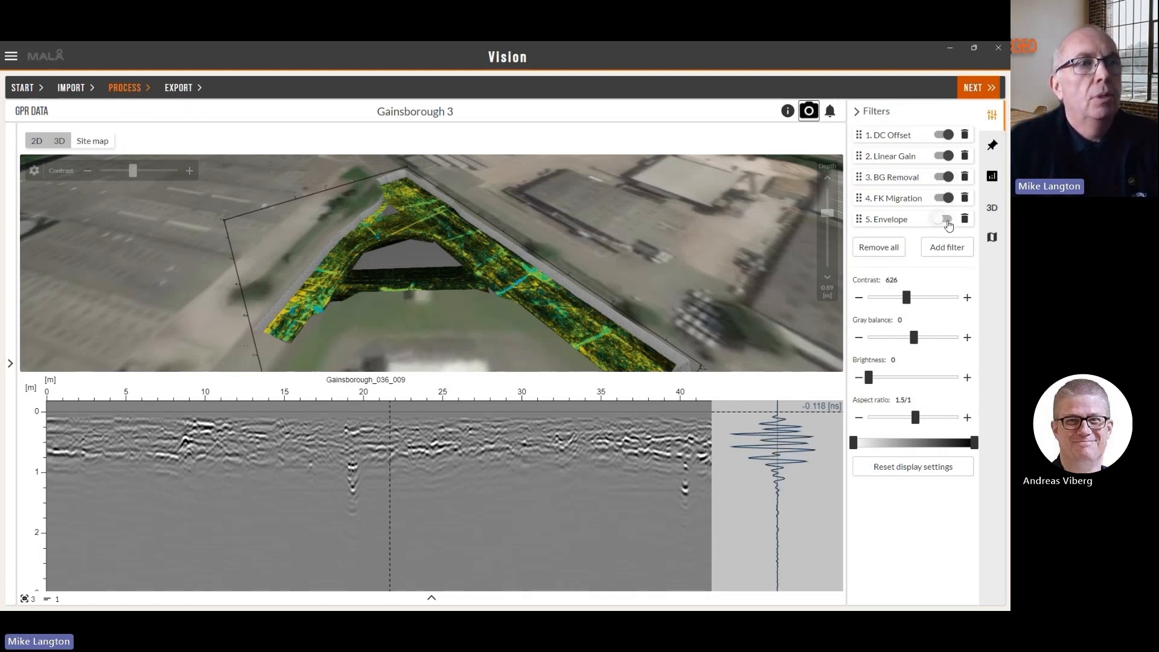
left_click(947, 220)
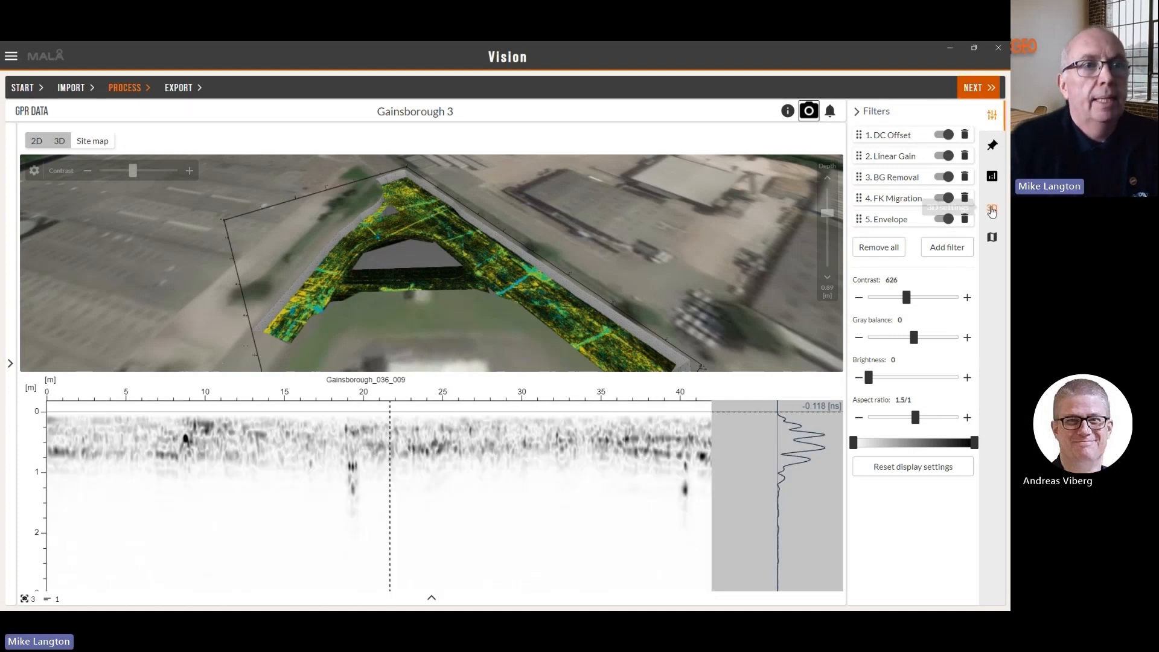
Step: Show the site map beside the 3D view and add a new defined area over the survey for 3D generation
left_click(992, 210)
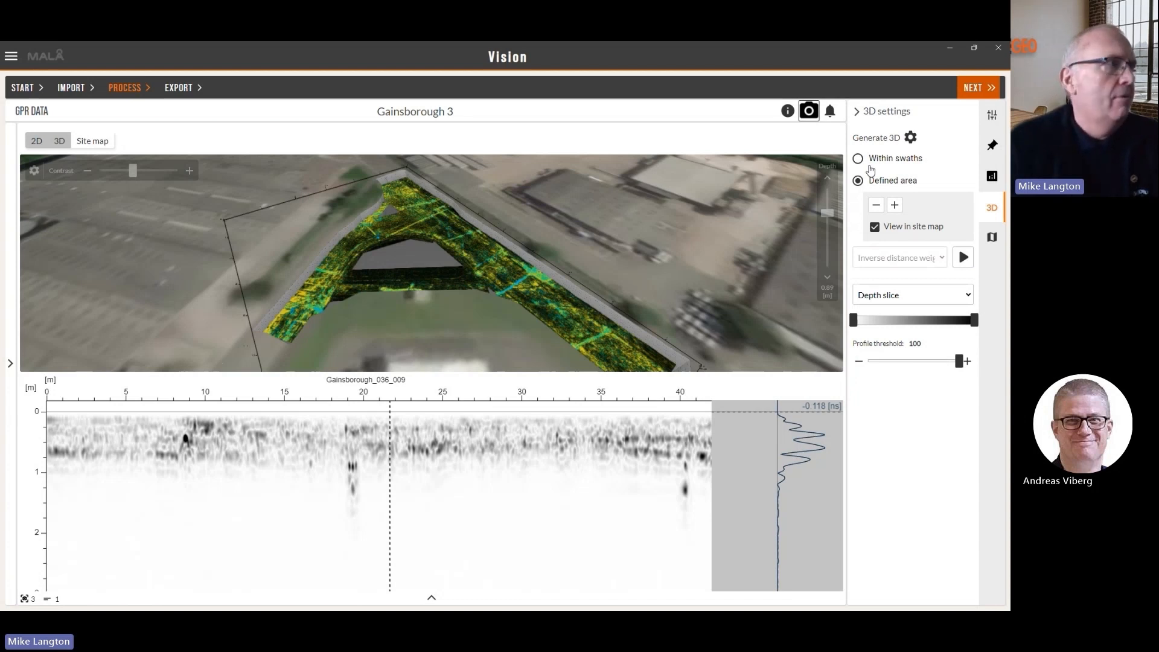
left_click(93, 144)
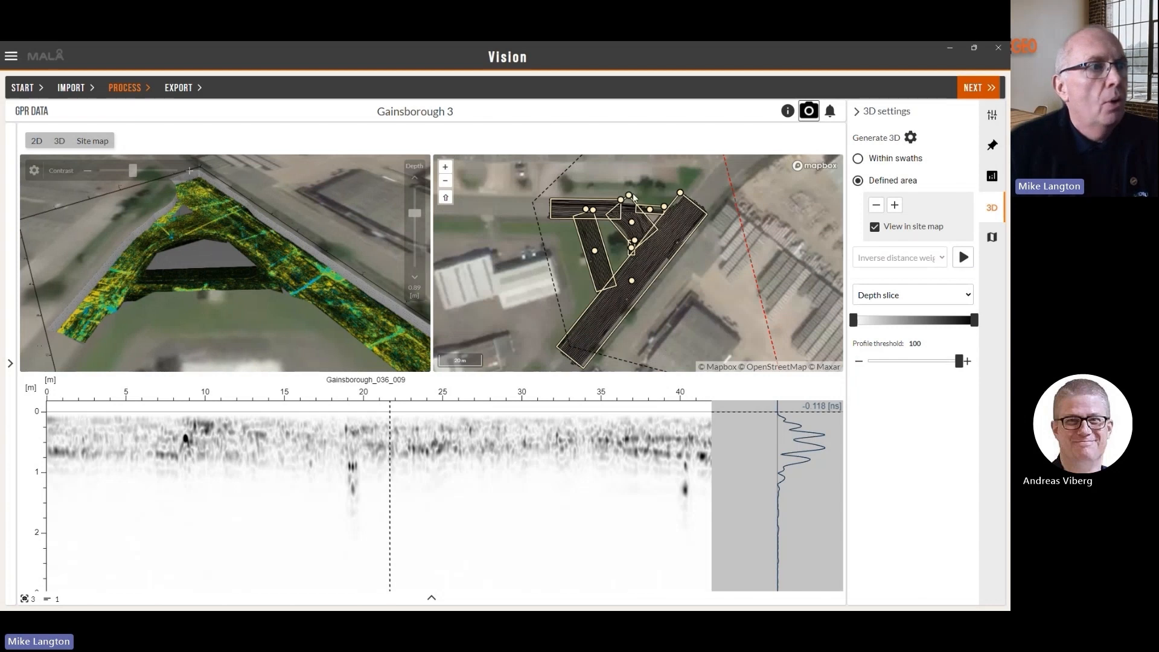
scroll(628, 274, "up", 2)
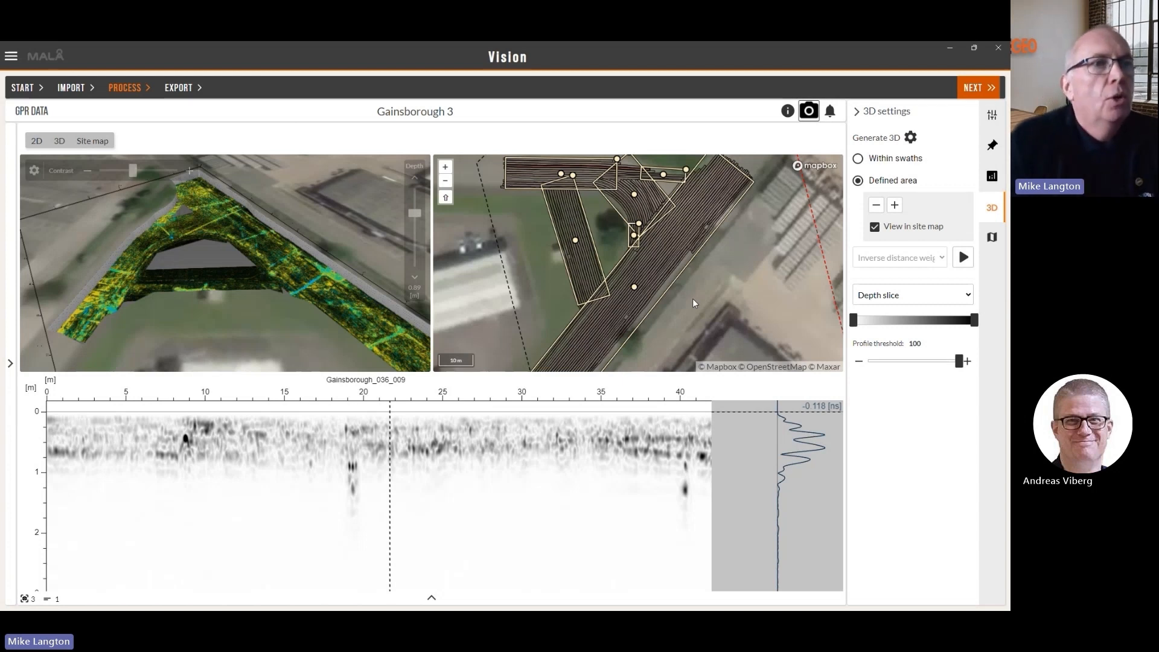
left_click(894, 206)
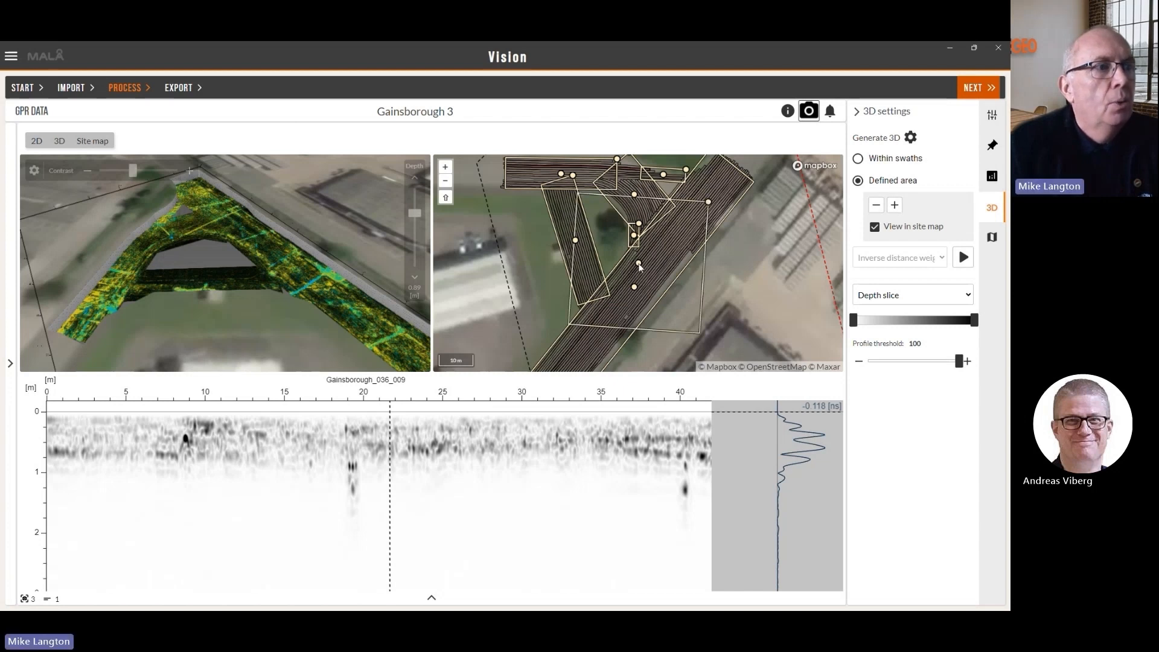
Step: Move the new defined area off the survey lines, rotate it, and remove it from the site map
left_click_drag(639, 264, 730, 274)
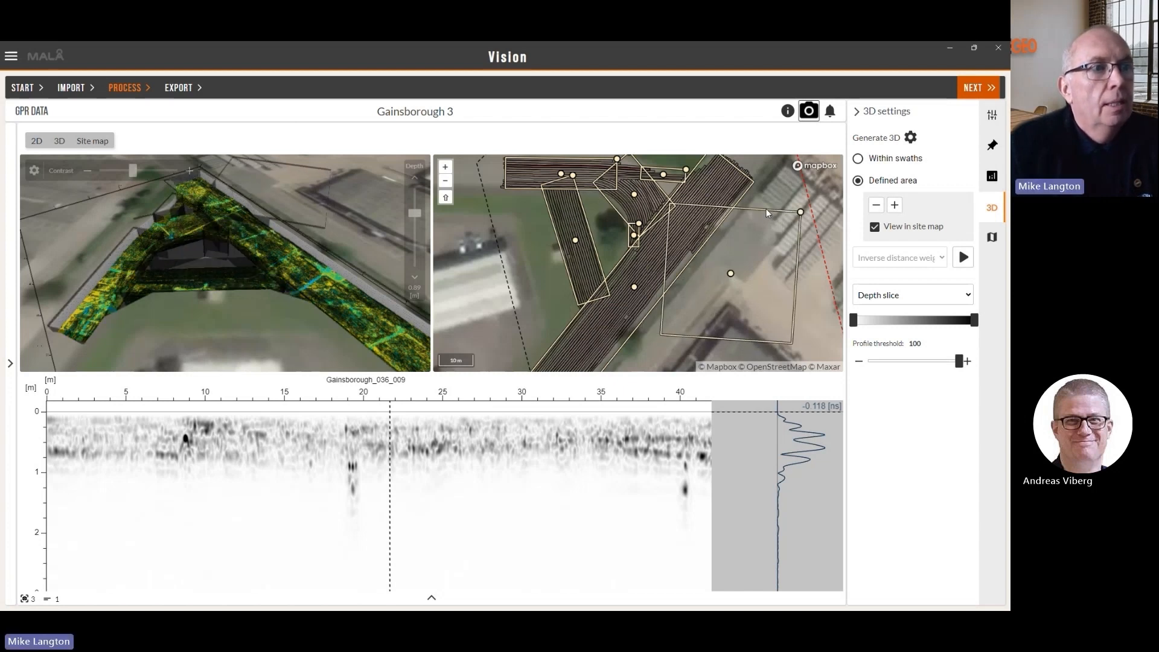
left_click_drag(767, 213, 774, 284)
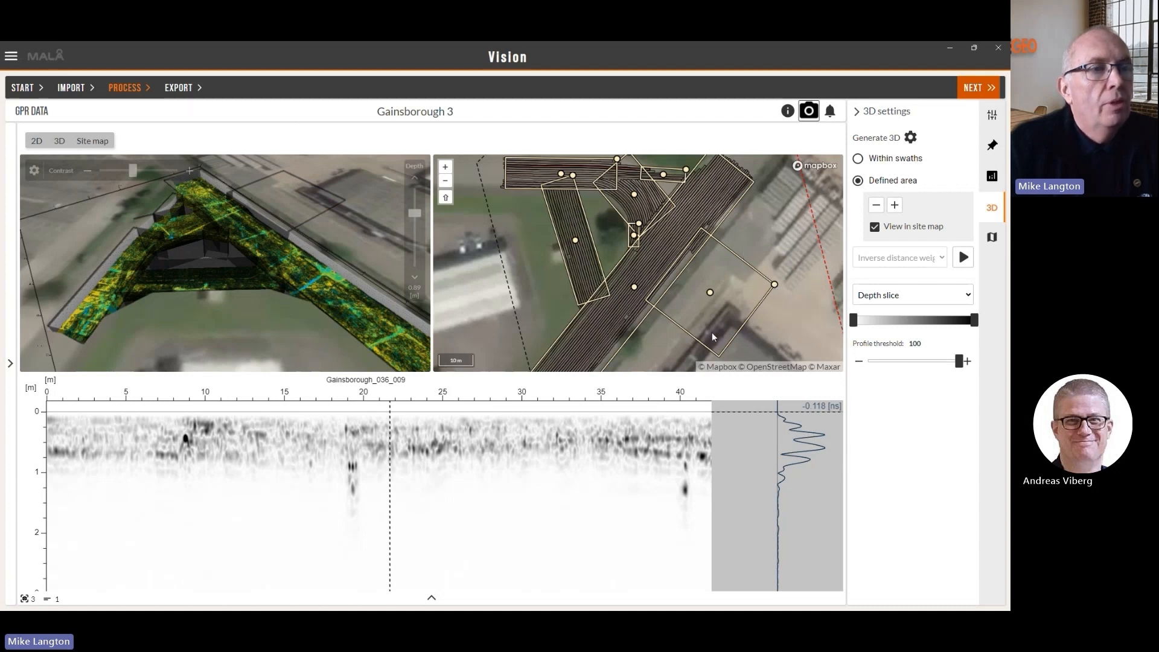
left_click(876, 208)
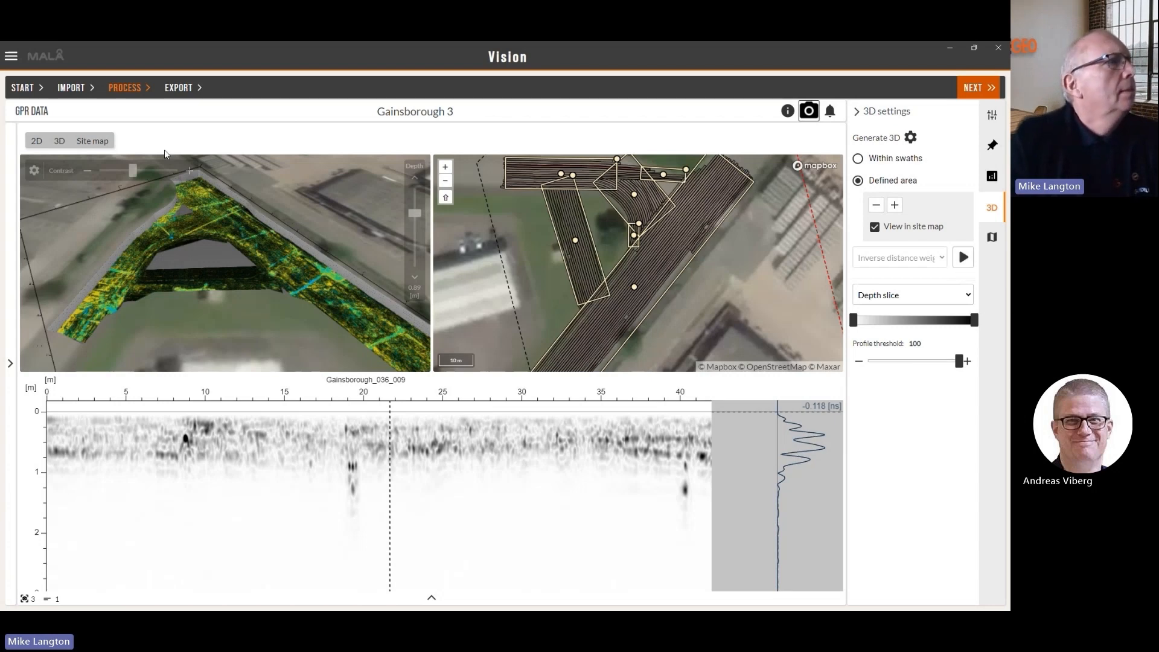
Step: Display only the 3D view and review the available colour scales for the depth slice, leaving the current one
left_click(103, 142)
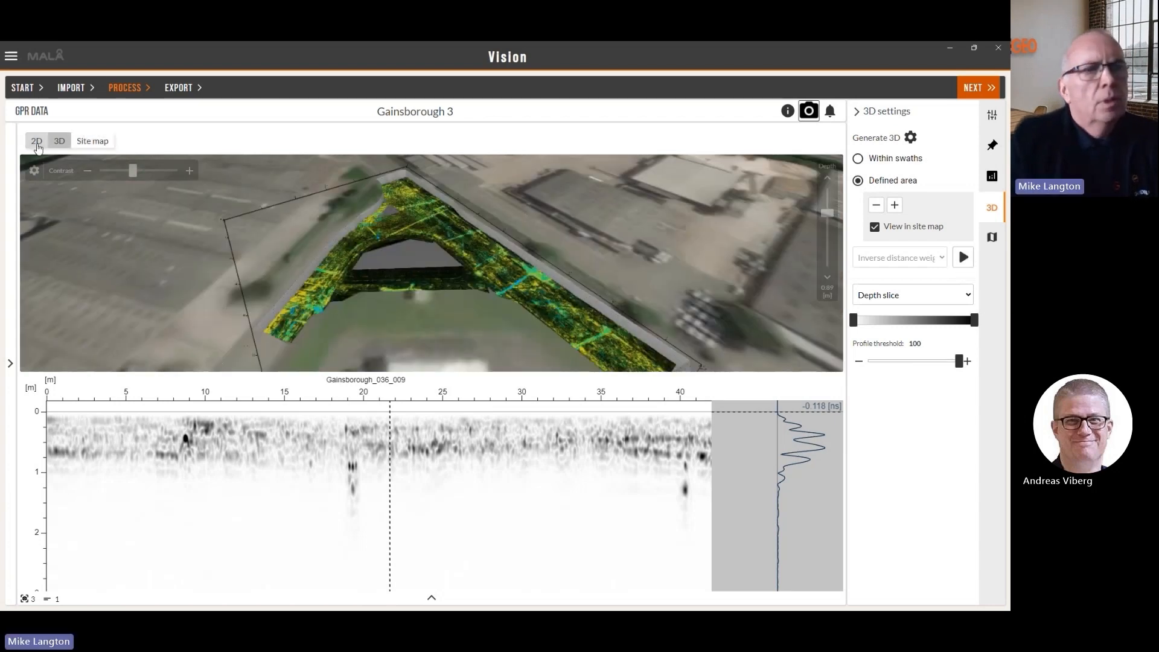
left_click(37, 143)
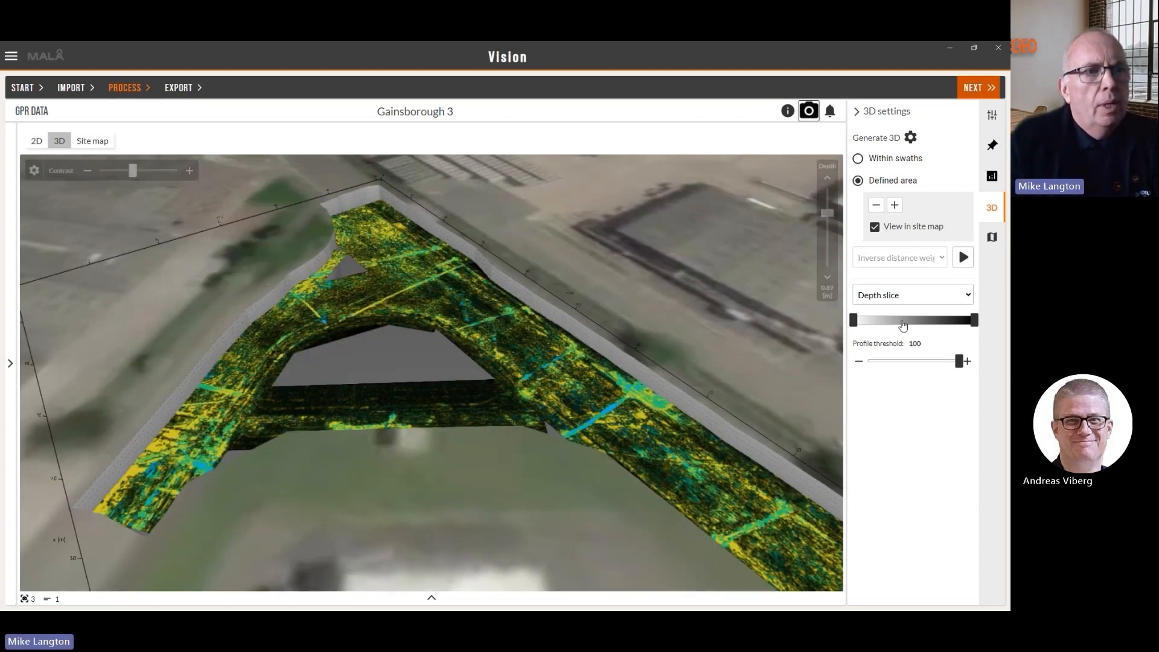
left_click(903, 321)
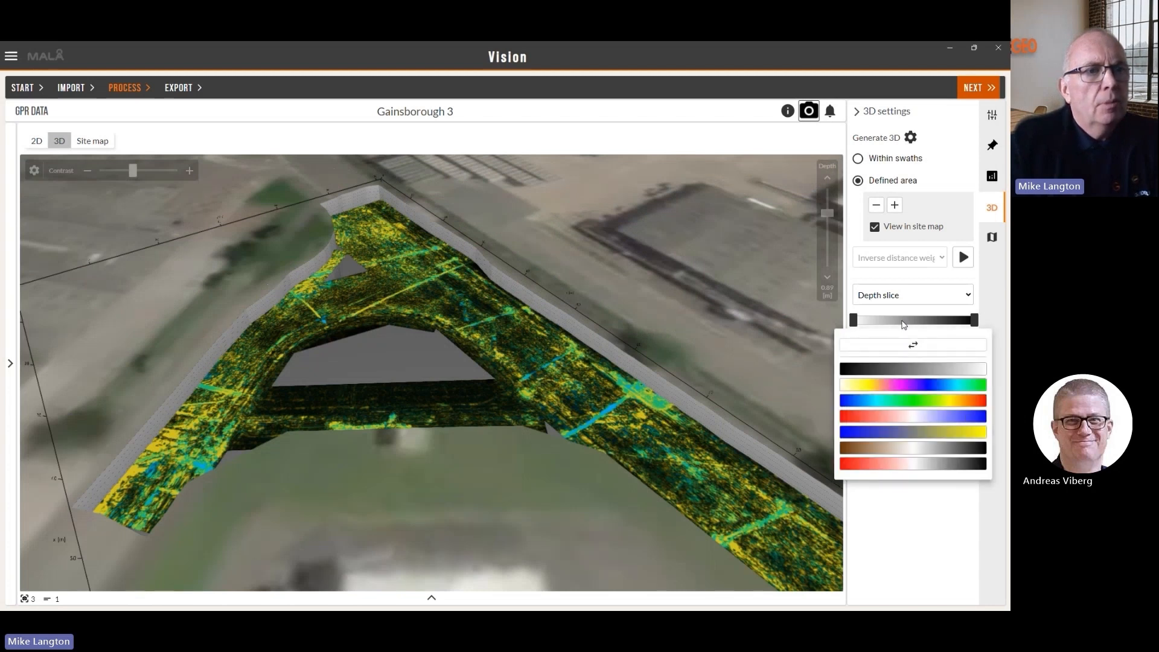
left_click(911, 532)
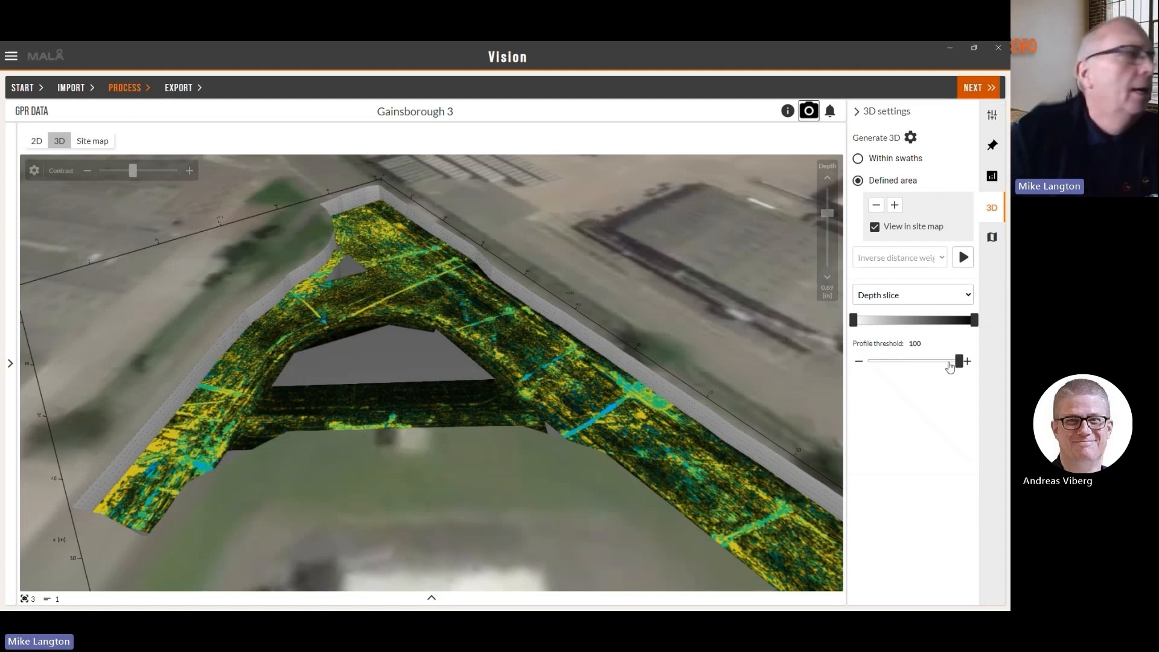
Step: Show the profile list and the 2D profile below the 3D view, and view Gainsborough_001_001 through Gainsborough_001_003
left_click(10, 350)
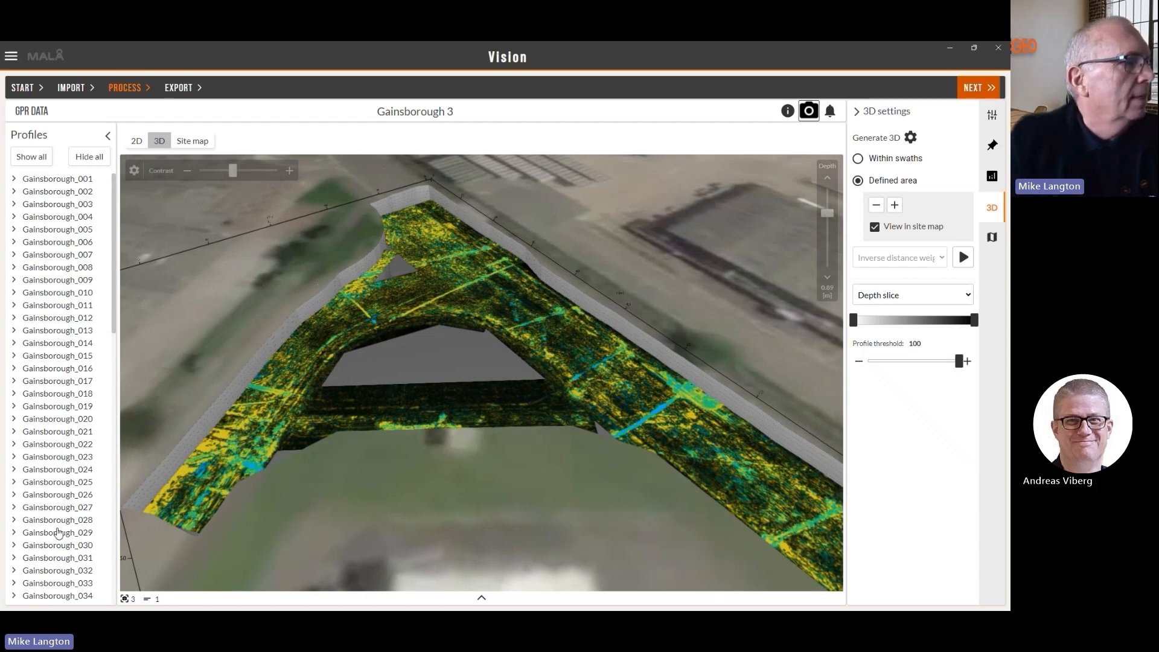
left_click(64, 181)
left_click(137, 143)
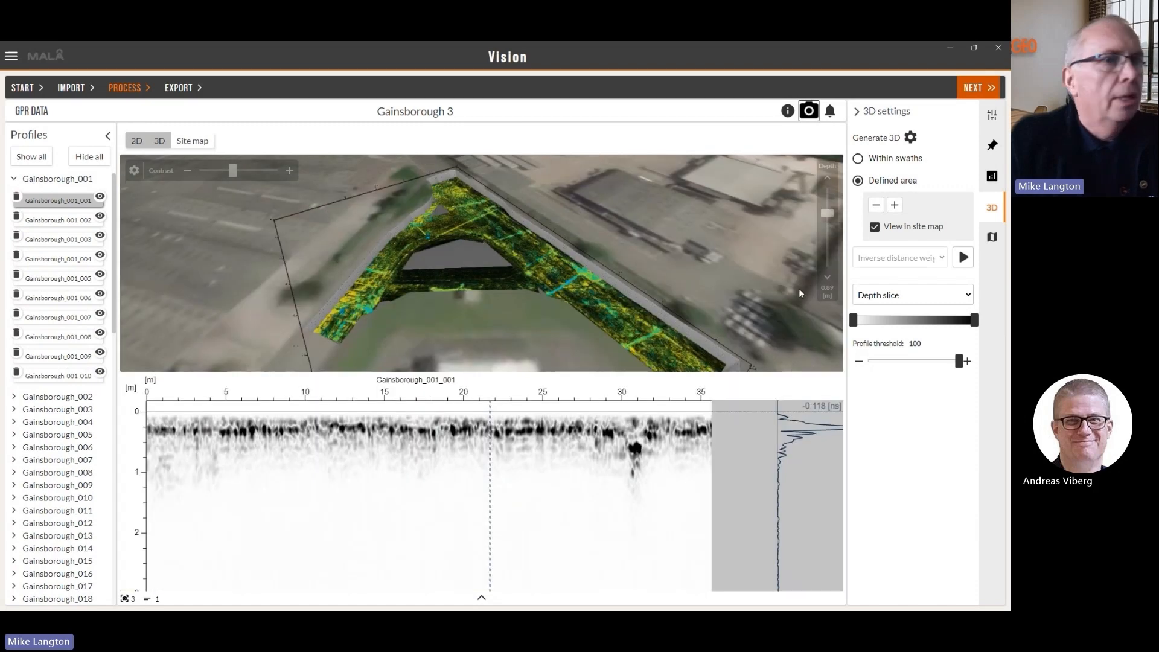
left_click(49, 224)
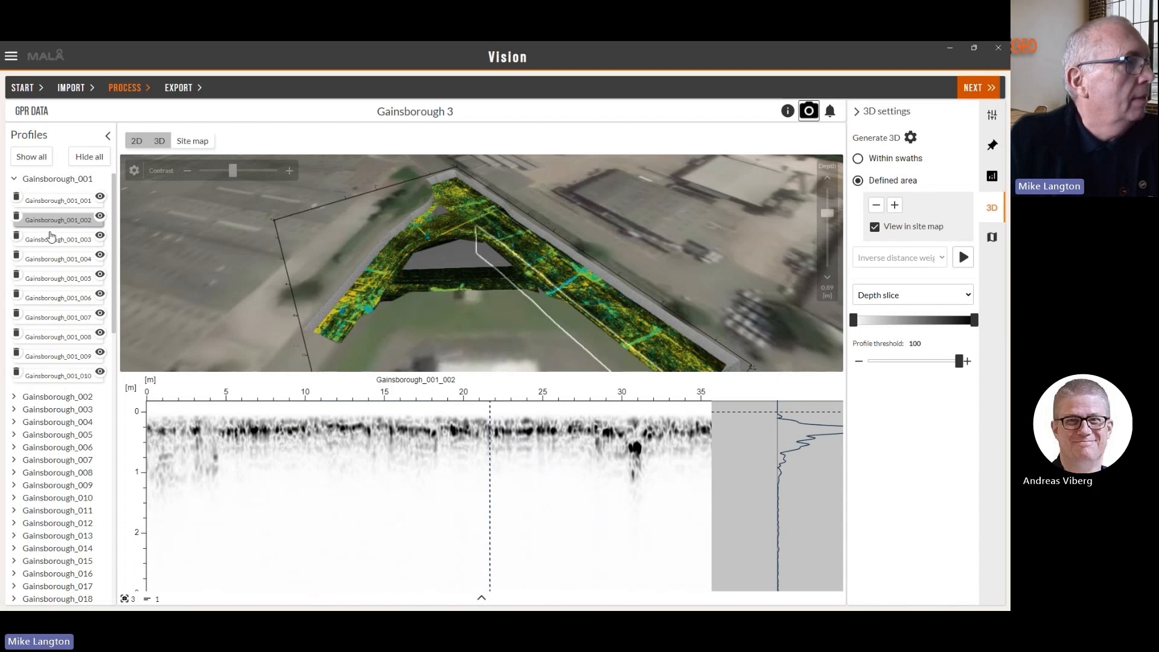
left_click(52, 239)
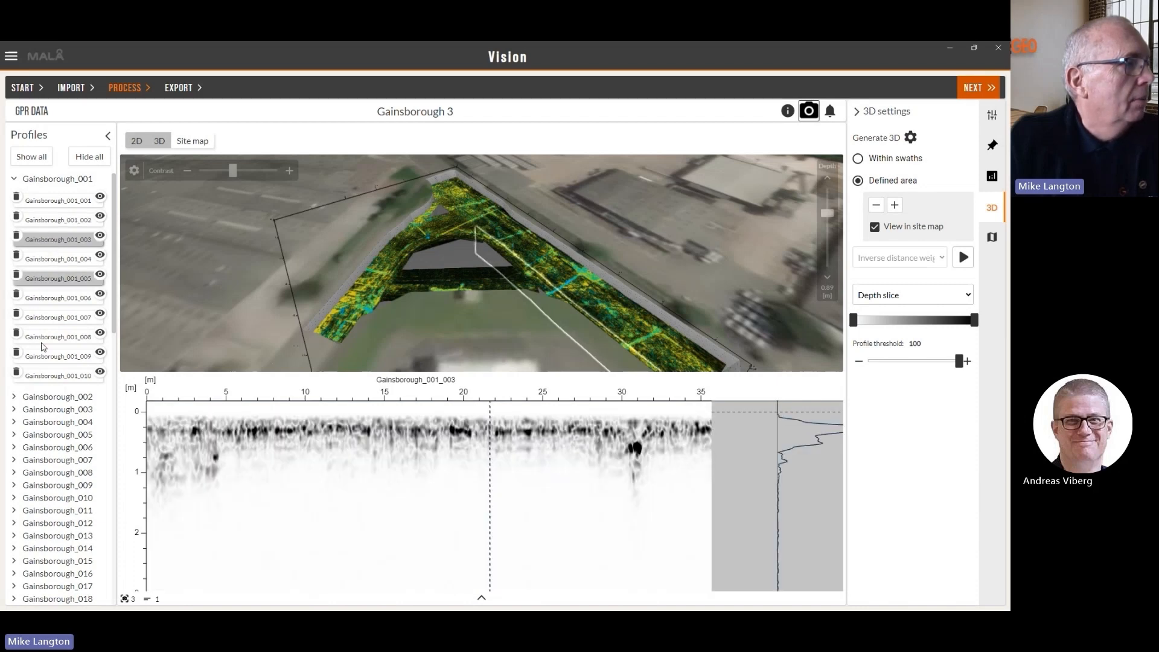
Step: Browse the profiles of Gainsborough_002, Gainsborough_003 and Gainsborough_005, ending on Gainsborough_005_005
left_click(47, 396)
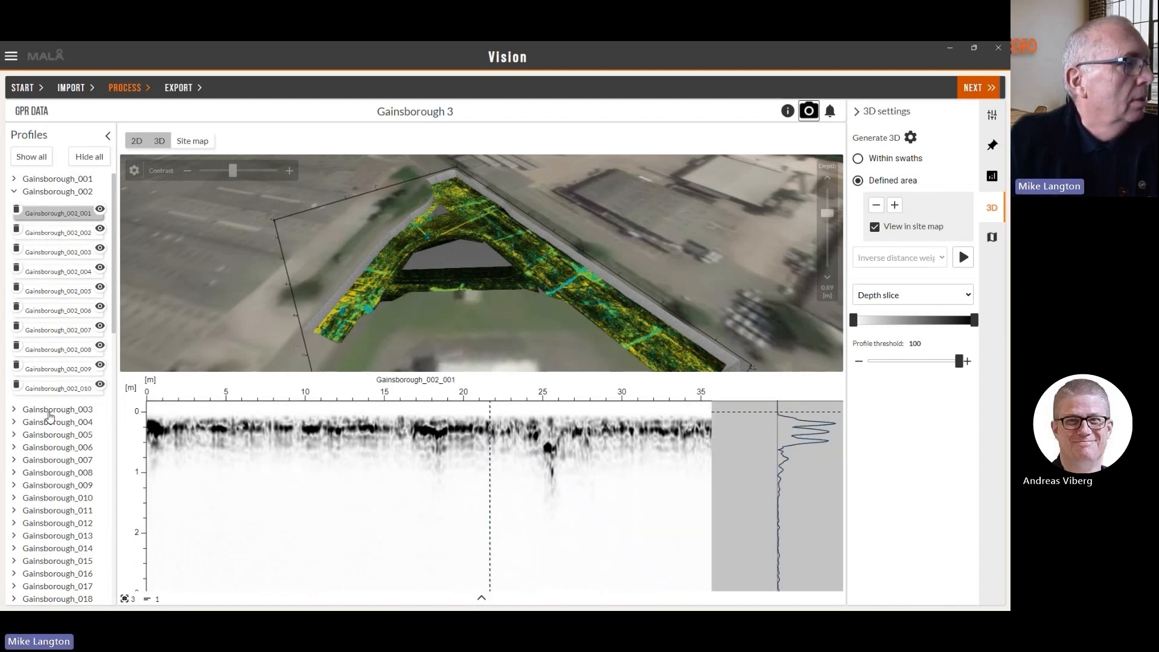
left_click(50, 411)
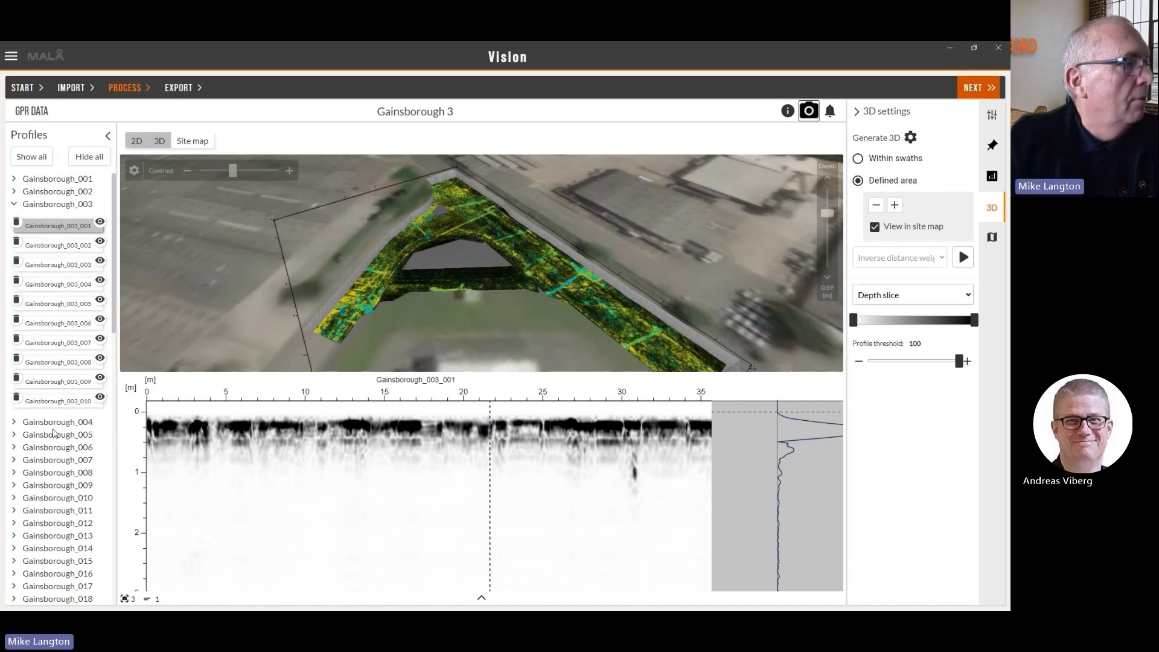
left_click(52, 433)
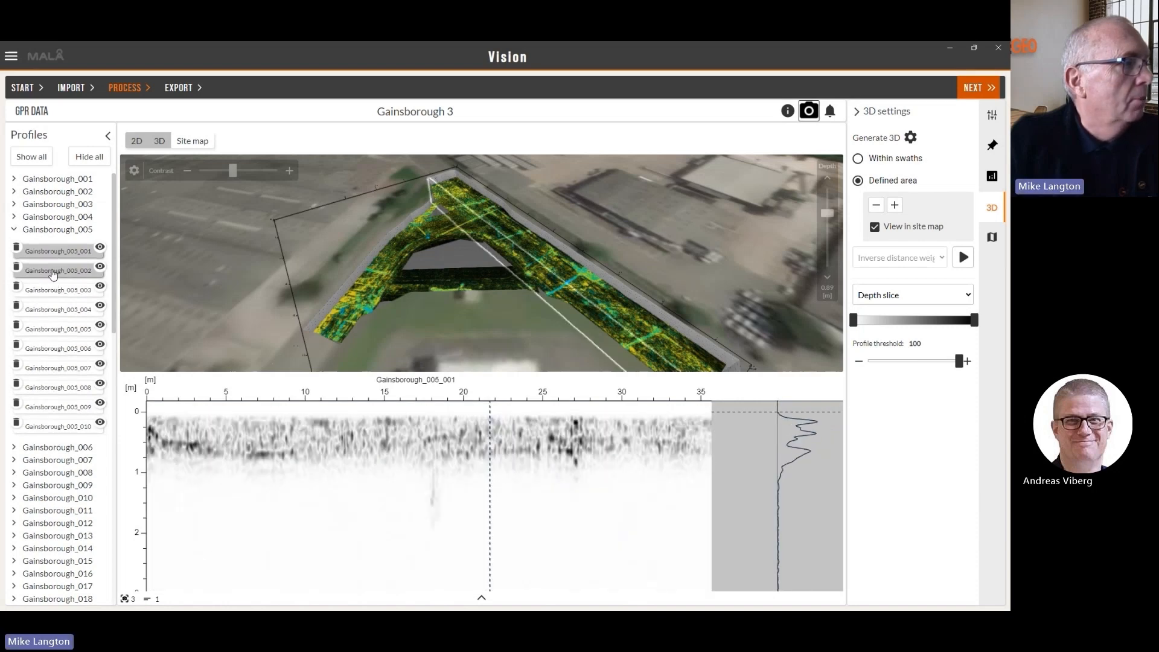
left_click(56, 289)
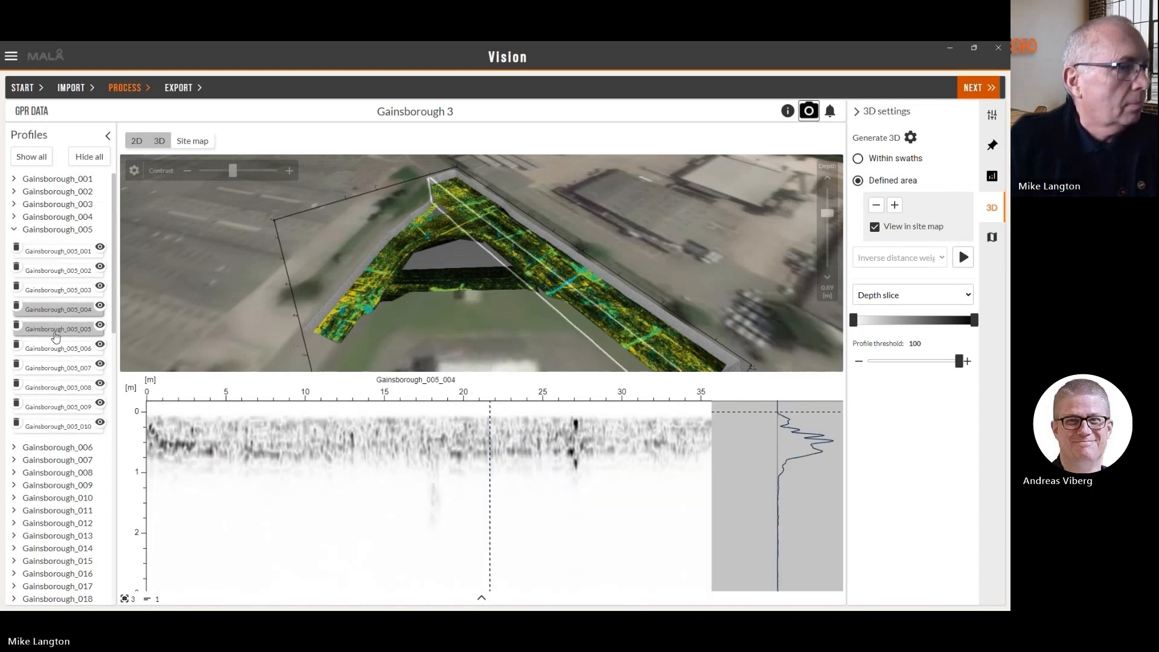
left_click(55, 330)
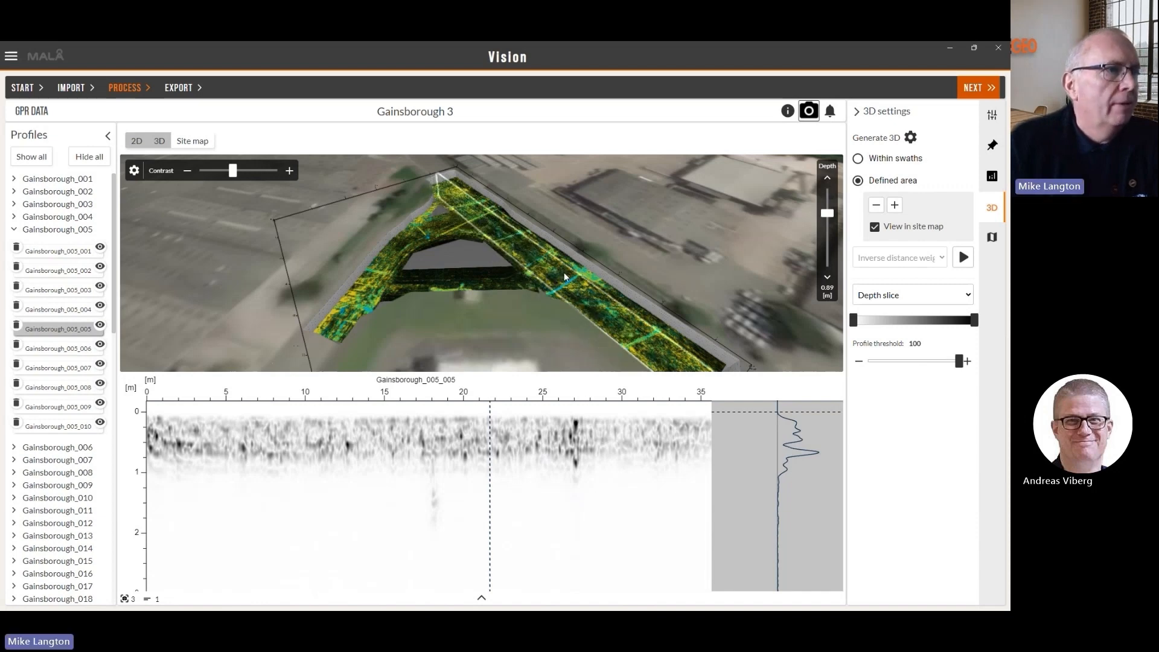
Step: Open profile Gainsborough_010_008 from the 3D view seen from above, and disable the FK Migration and Envelope filters
left_click_drag(596, 266, 526, 344)
left_click(522, 345)
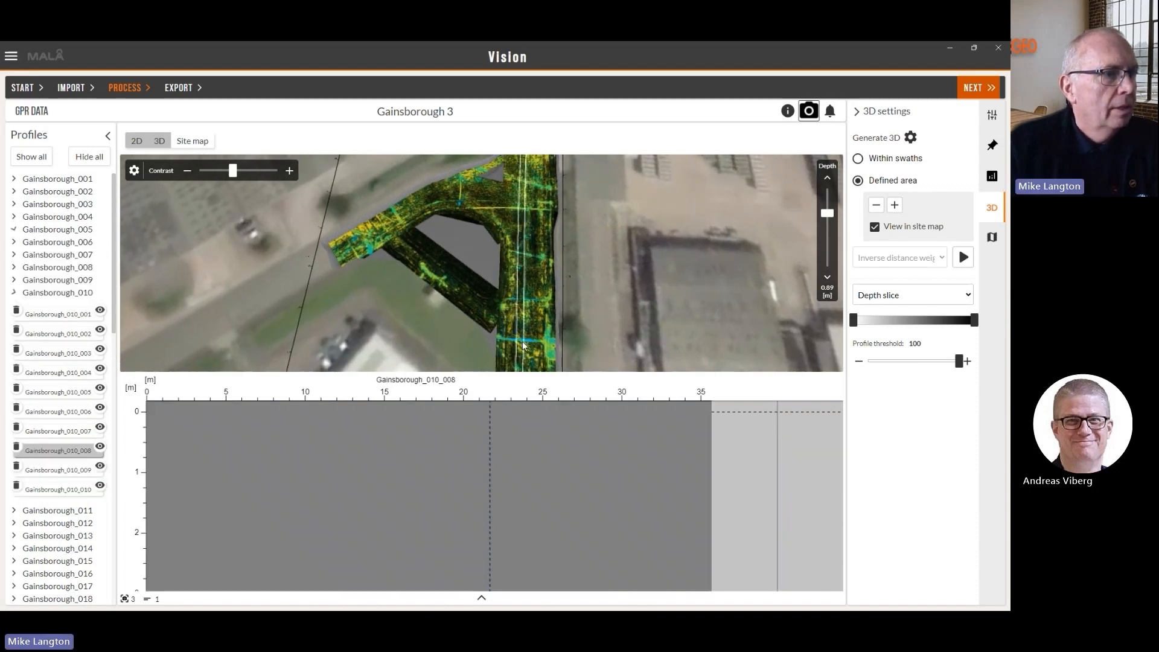
left_click(992, 114)
left_click(943, 218)
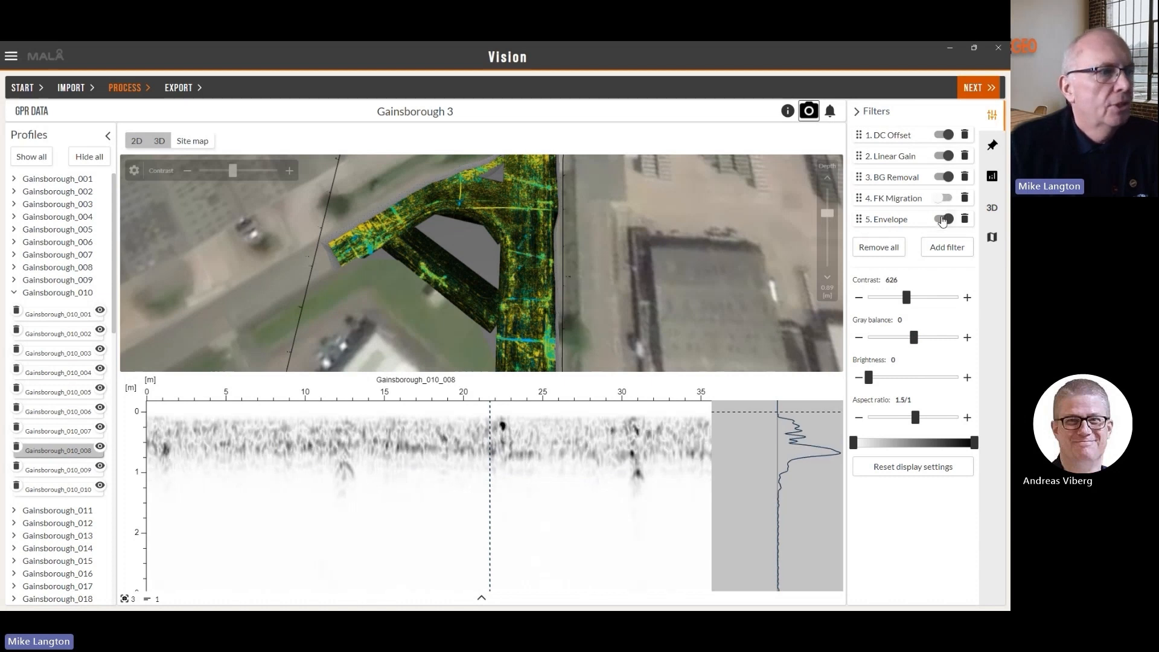
Step: Compare profiles Gainsborough_012_010 and Gainsborough_013_010 by picking them in the 3D view, returning to Gainsborough_012_010
left_click(521, 316)
left_click(526, 317)
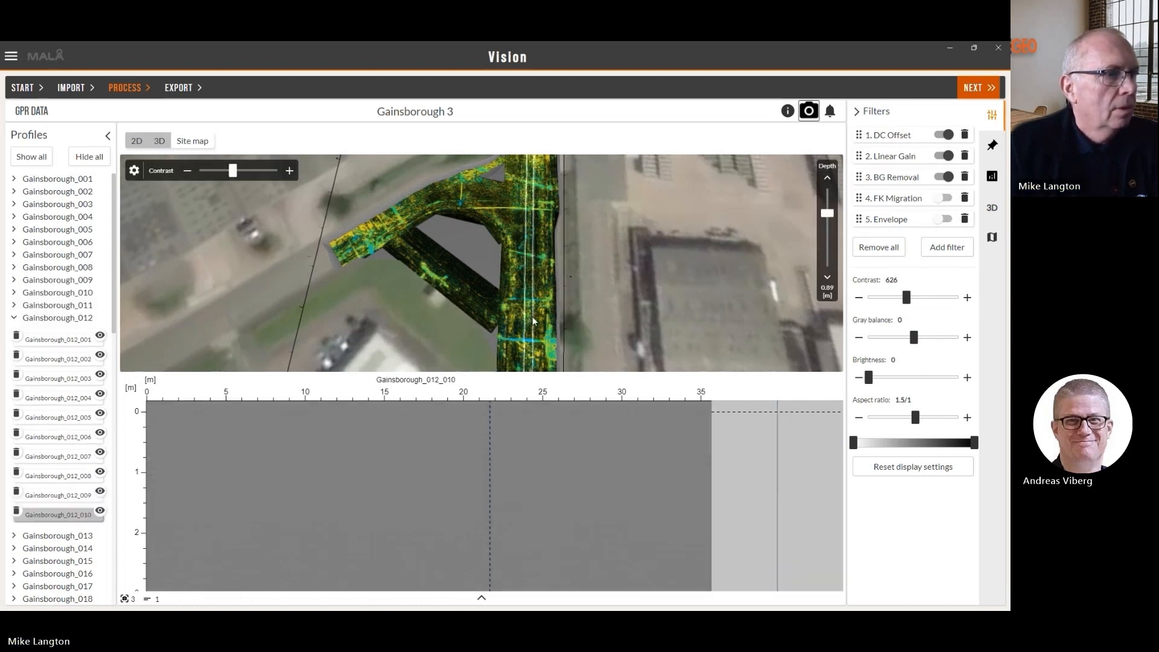
left_click(533, 321)
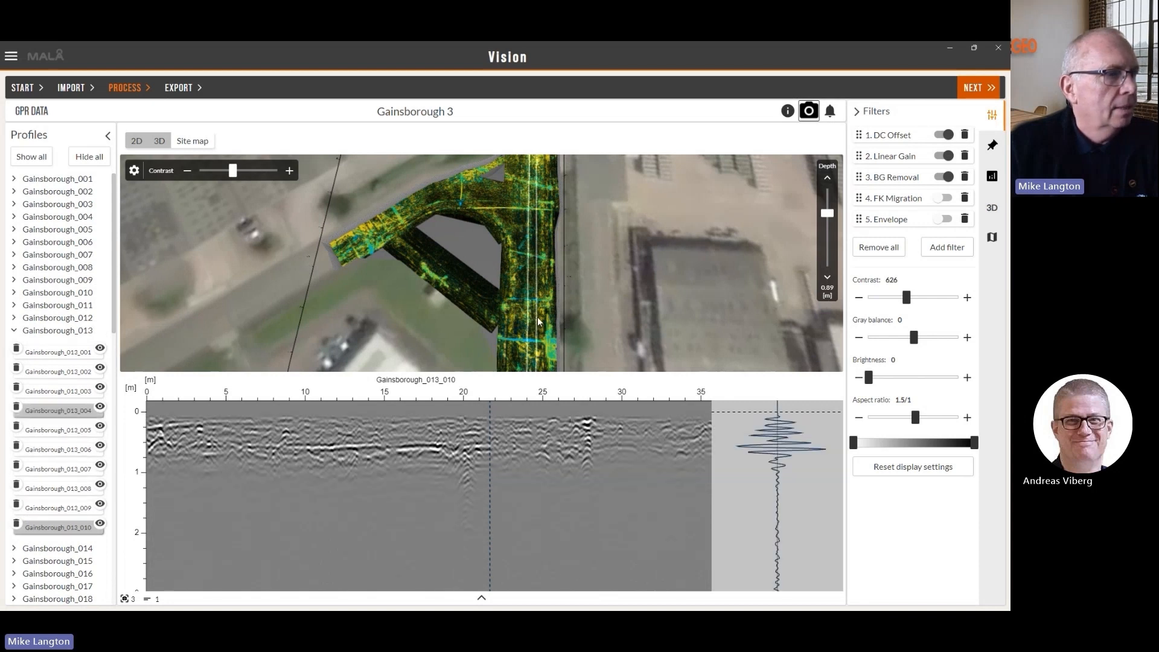
left_click(532, 321)
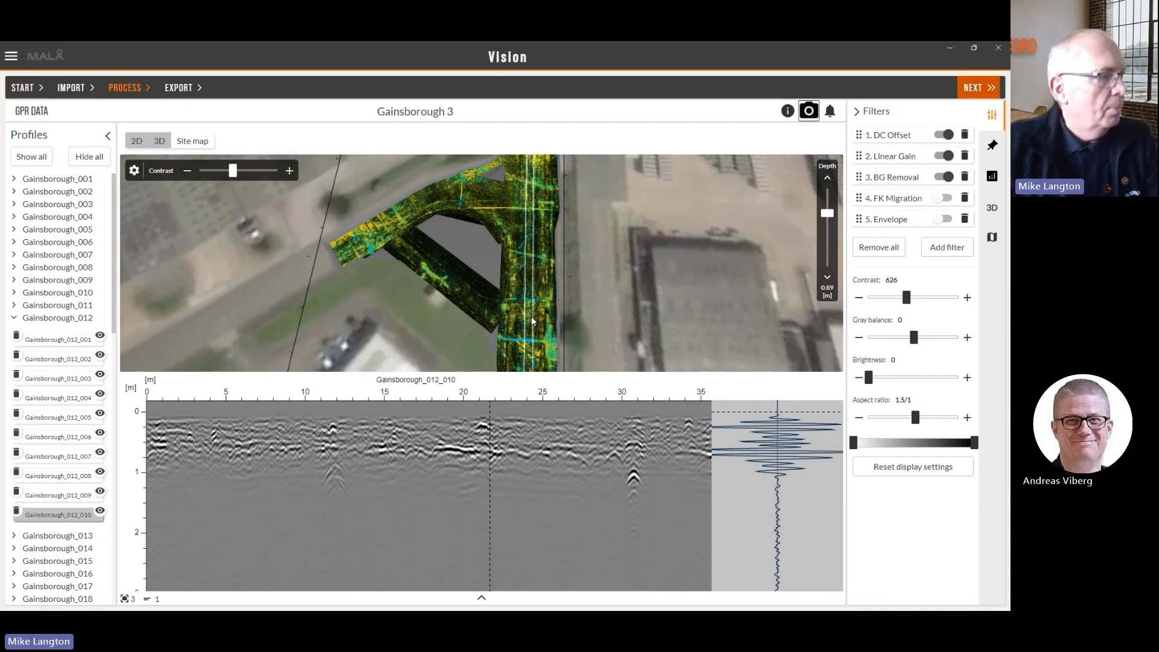
Step: Step back and forth through the Gainsborough_012 profiles to compare their hyperbolas, ending on Gainsborough_012_006
key("Up")
key("Up")
key("Up")
key("Up")
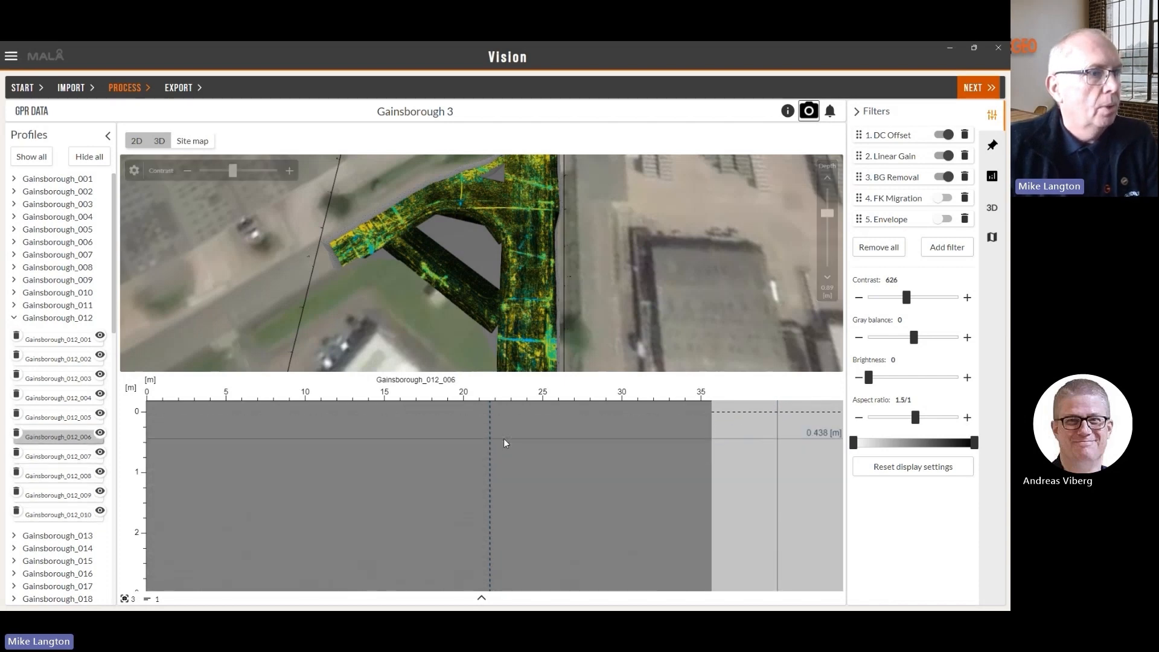
key("Up")
key("Up")
key("Up")
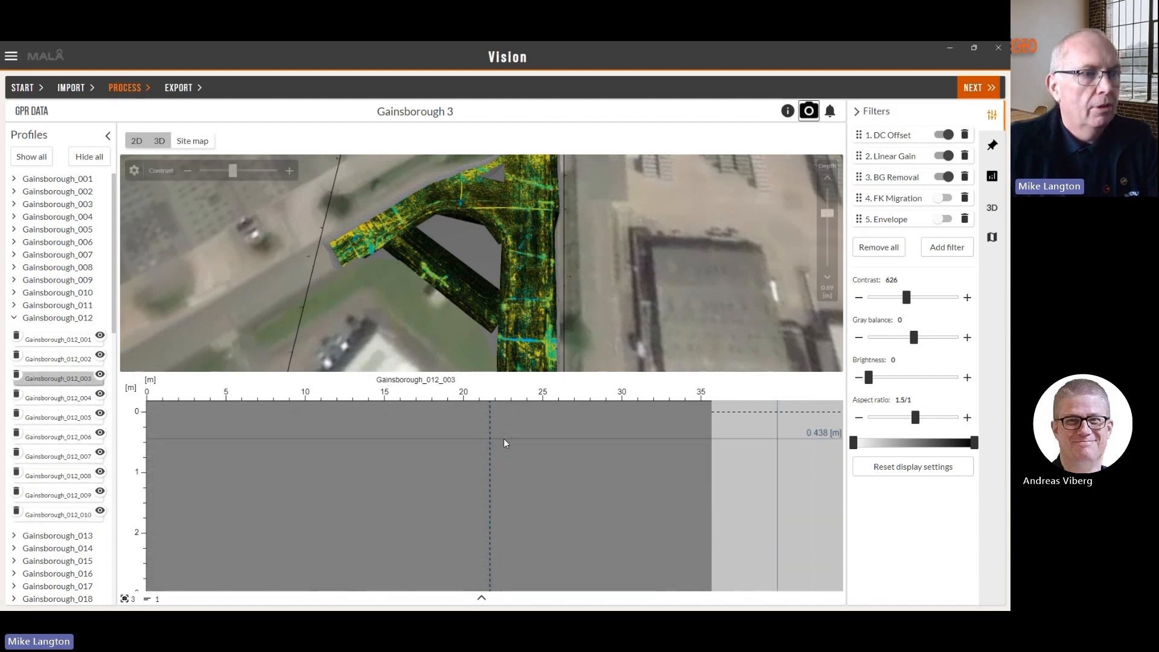
key("Up")
key("Down")
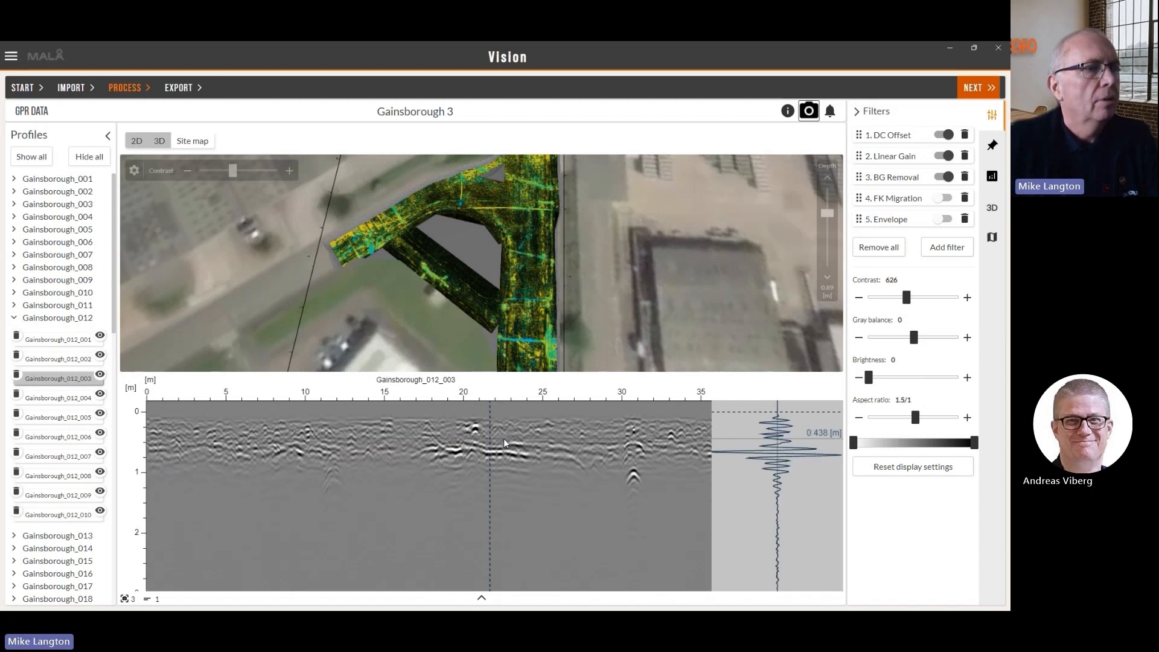
key("Down")
key("Down")
key("Down")
key("Down")
key("Down")
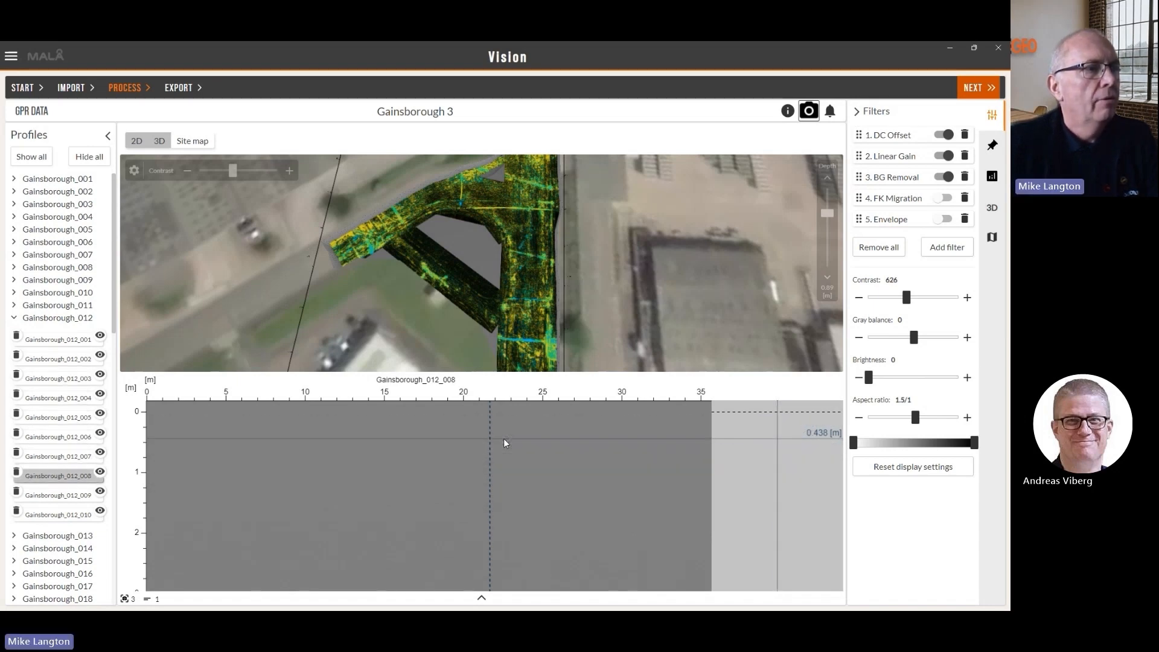
key("Up")
key("Up")
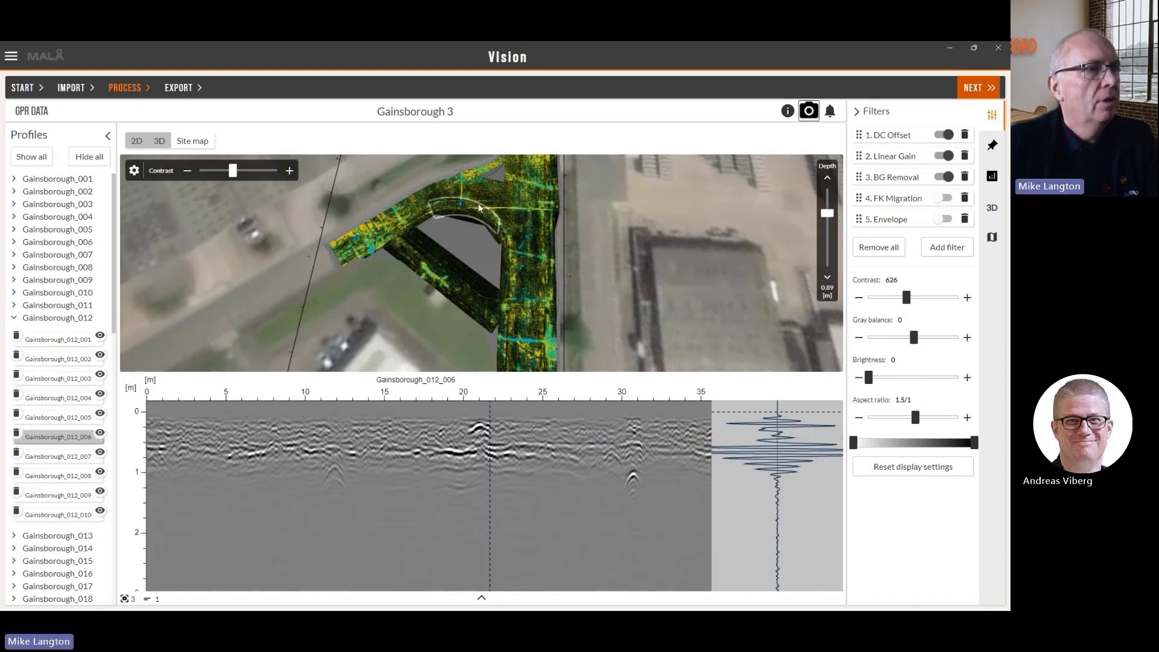
Step: Open Gainsborough_062 from the 3D view, step through its first four profiles and back, and return to Gainsborough_012_005
left_click(479, 208)
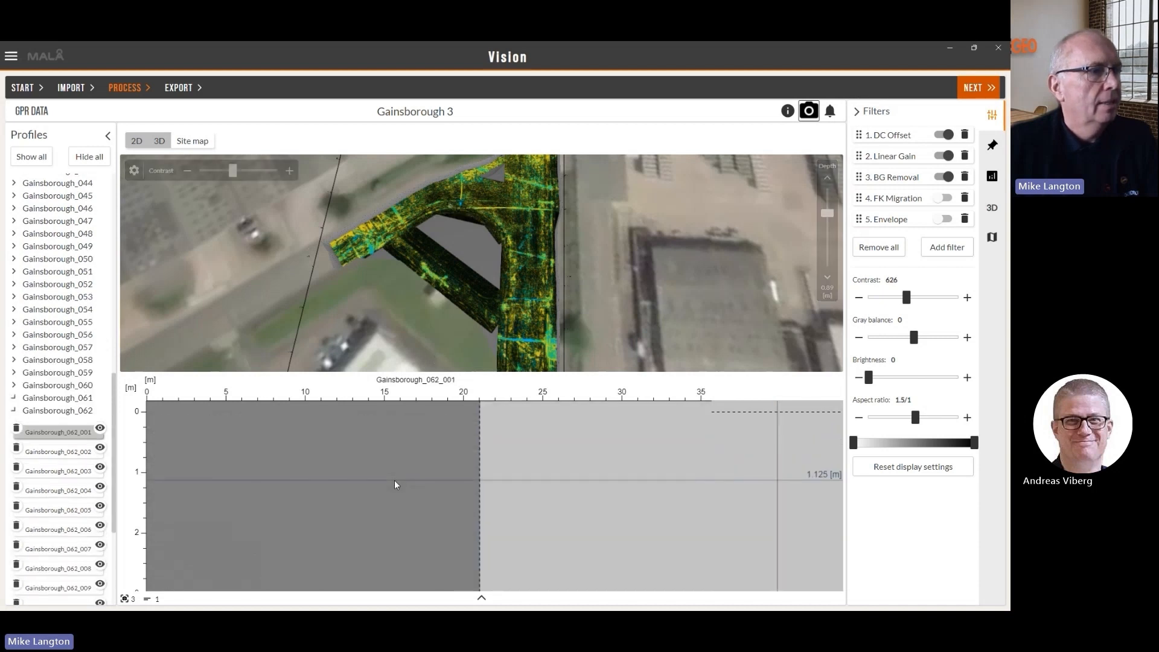
key("Down")
key("Down")
key("Down")
key("Down")
key("Down")
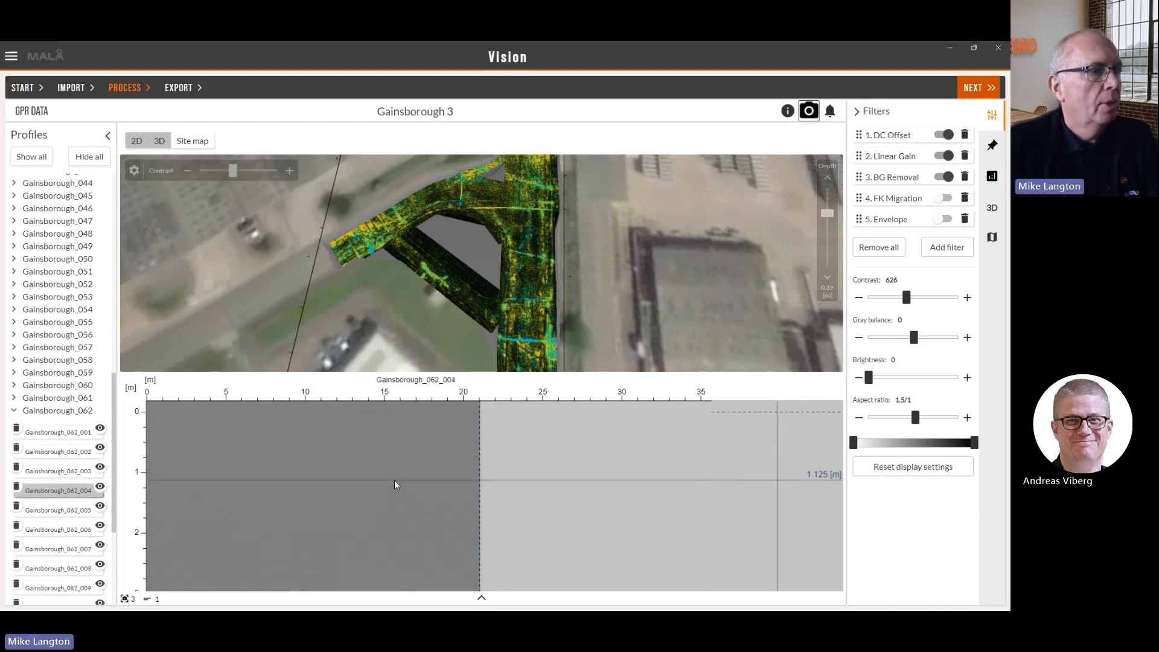
key("Up")
key("Up")
key("Up")
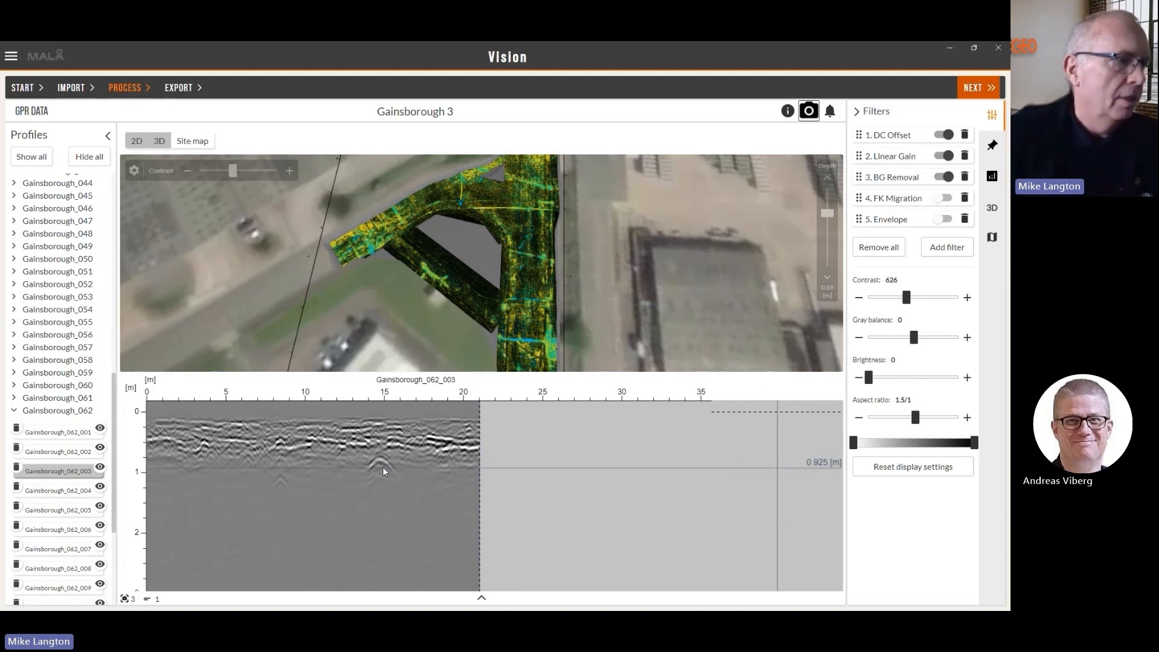
key("Up")
key("Up")
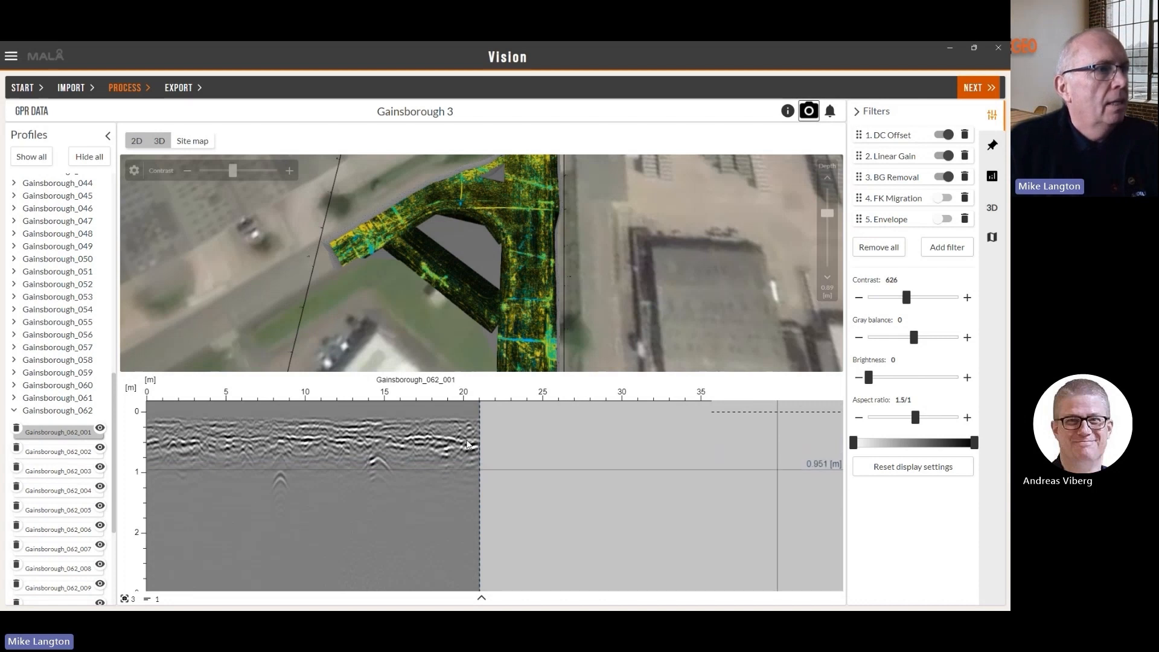
key("Up")
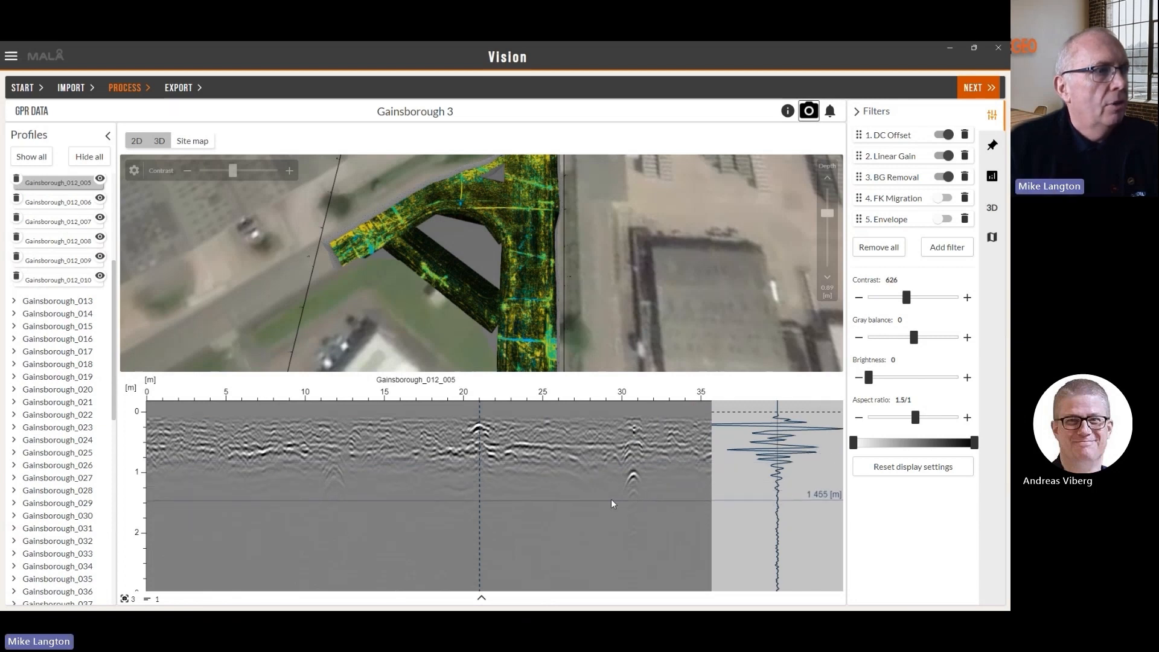
left_click(531, 326)
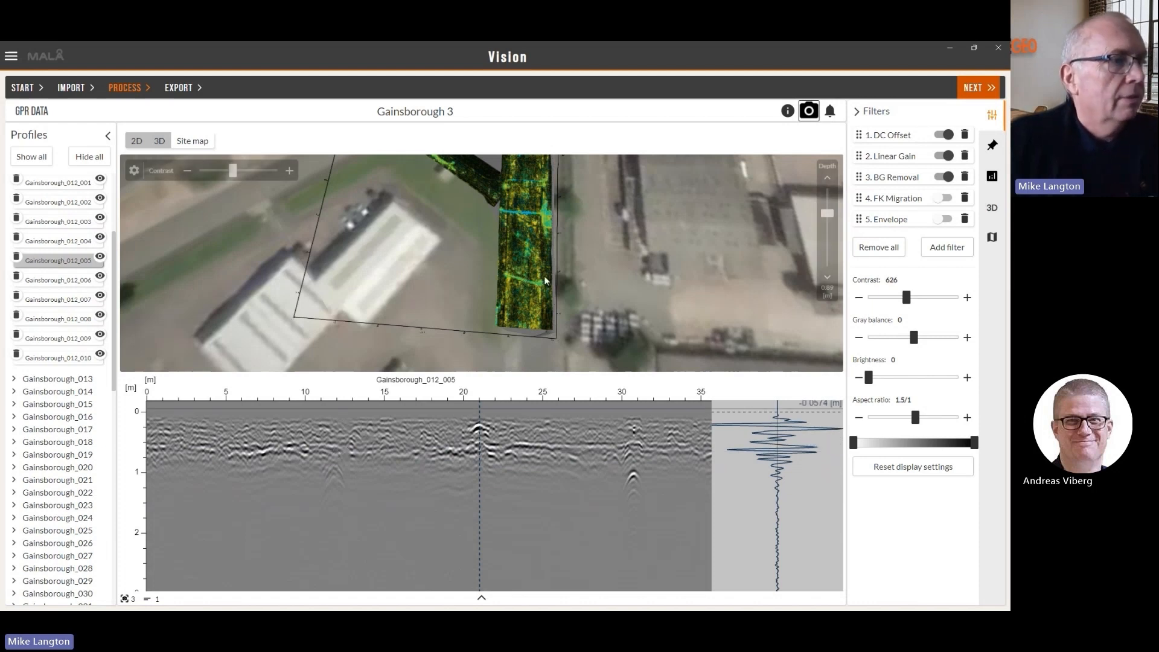
Step: Set the profile threshold for the 3D depth slice to 26
left_click_drag(556, 336, 515, 341)
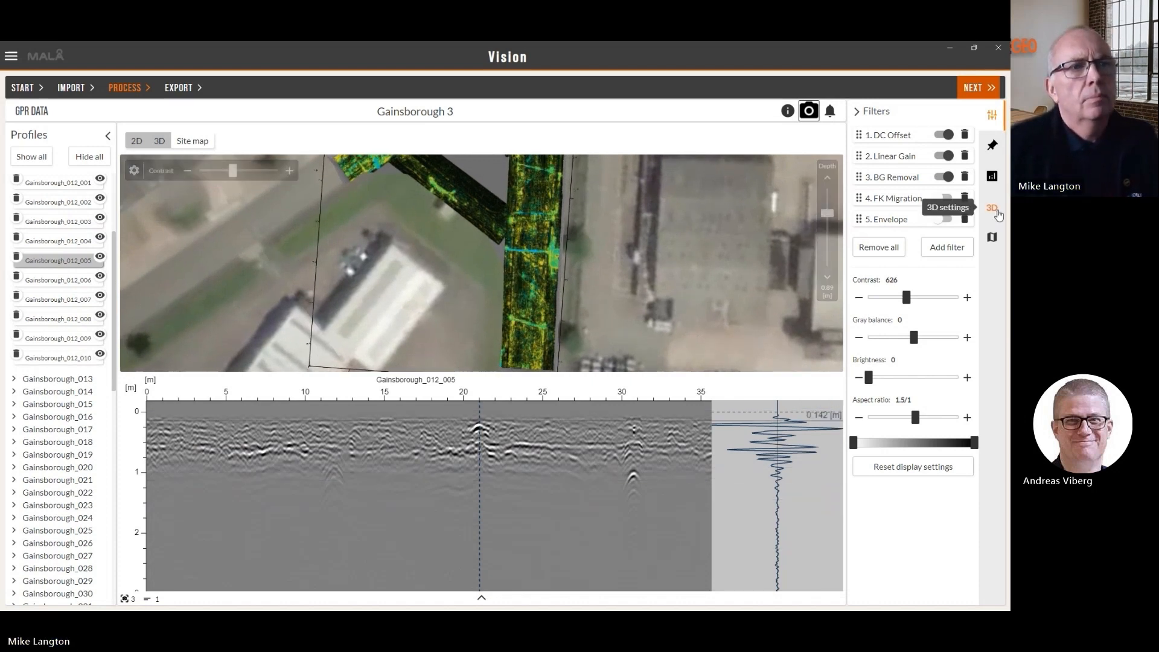
left_click(995, 211)
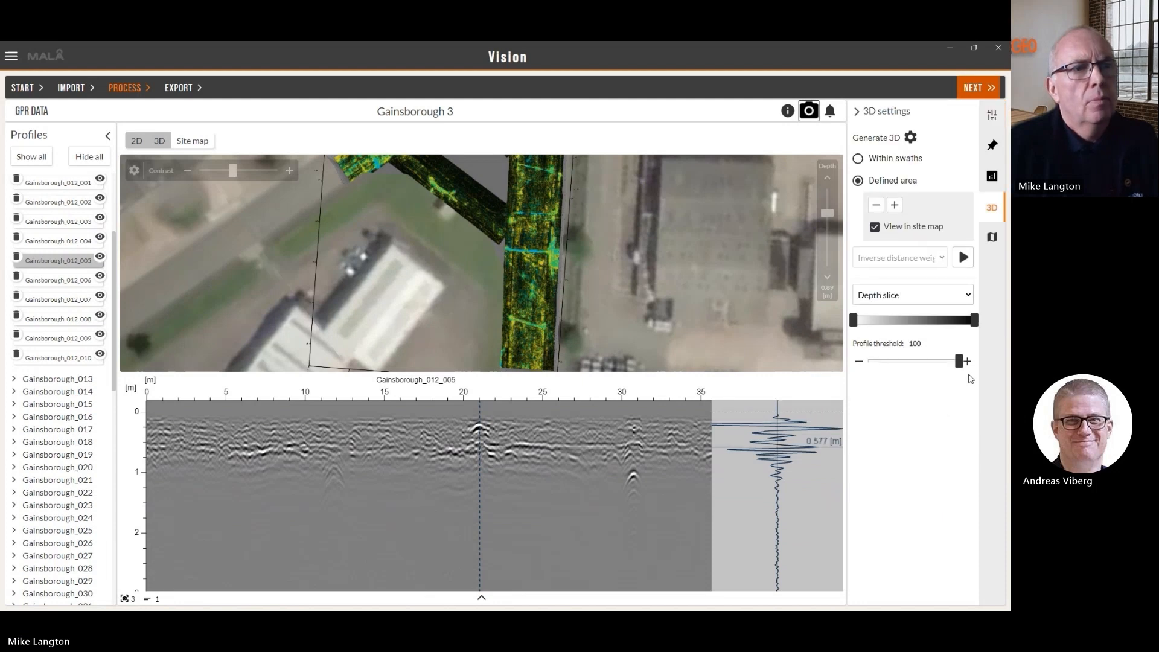
left_click_drag(922, 363, 893, 361)
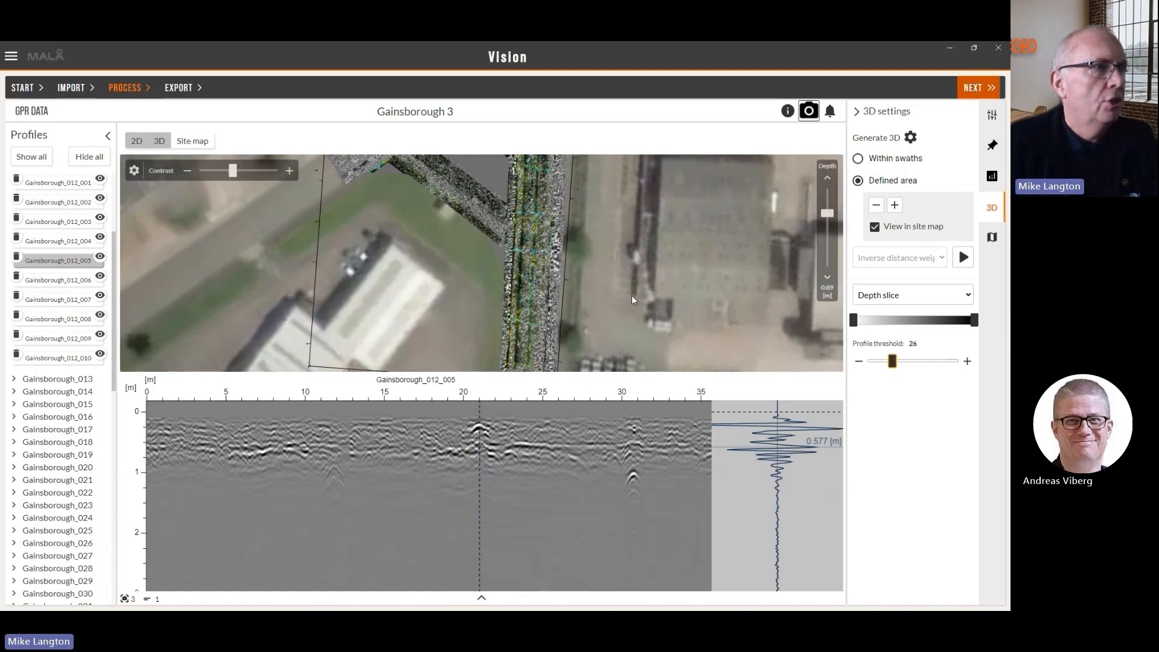
Step: Set the profile threshold for the 3D depth slice to 100
left_click_drag(634, 300, 556, 255)
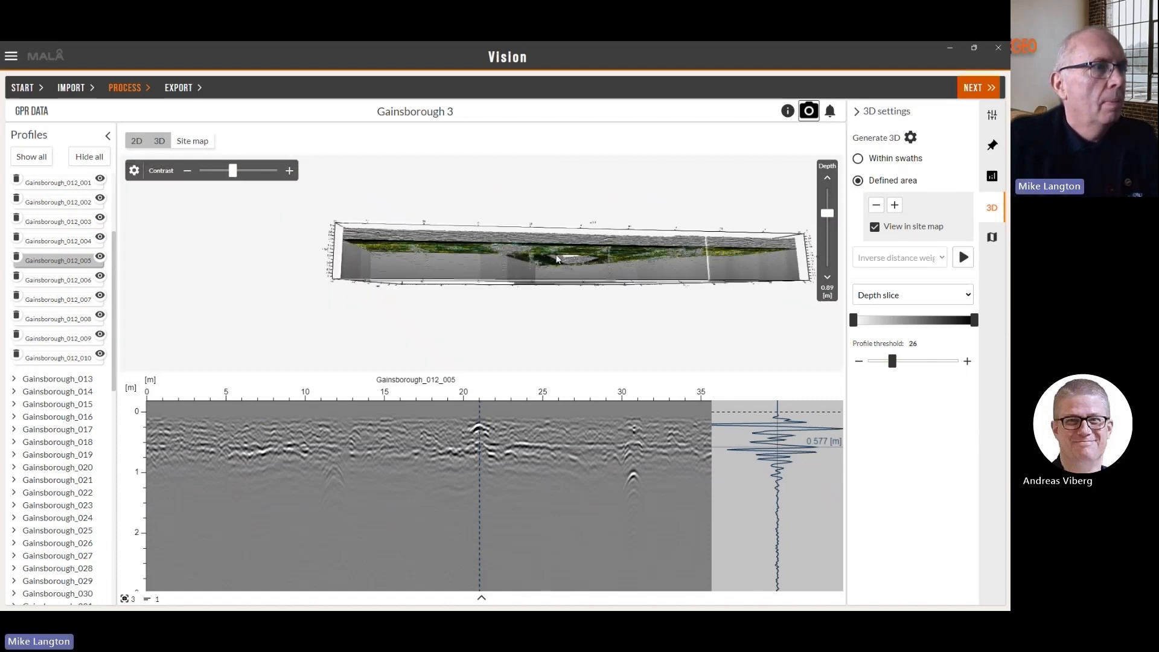
left_click_drag(577, 314, 700, 343)
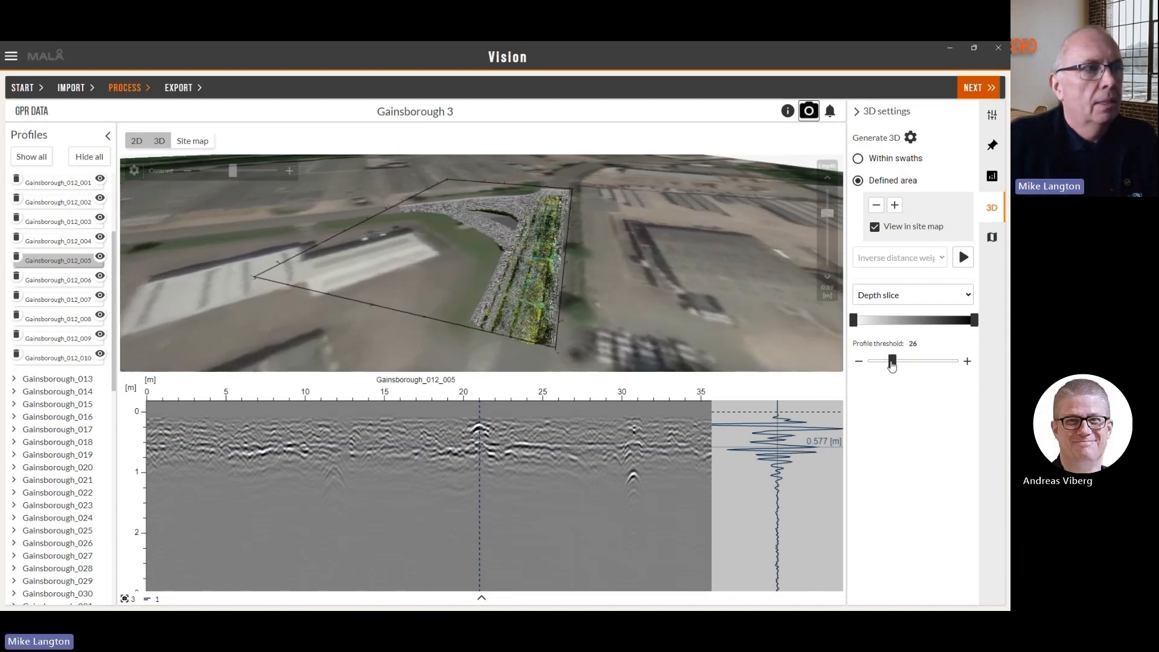
left_click_drag(893, 365, 945, 366)
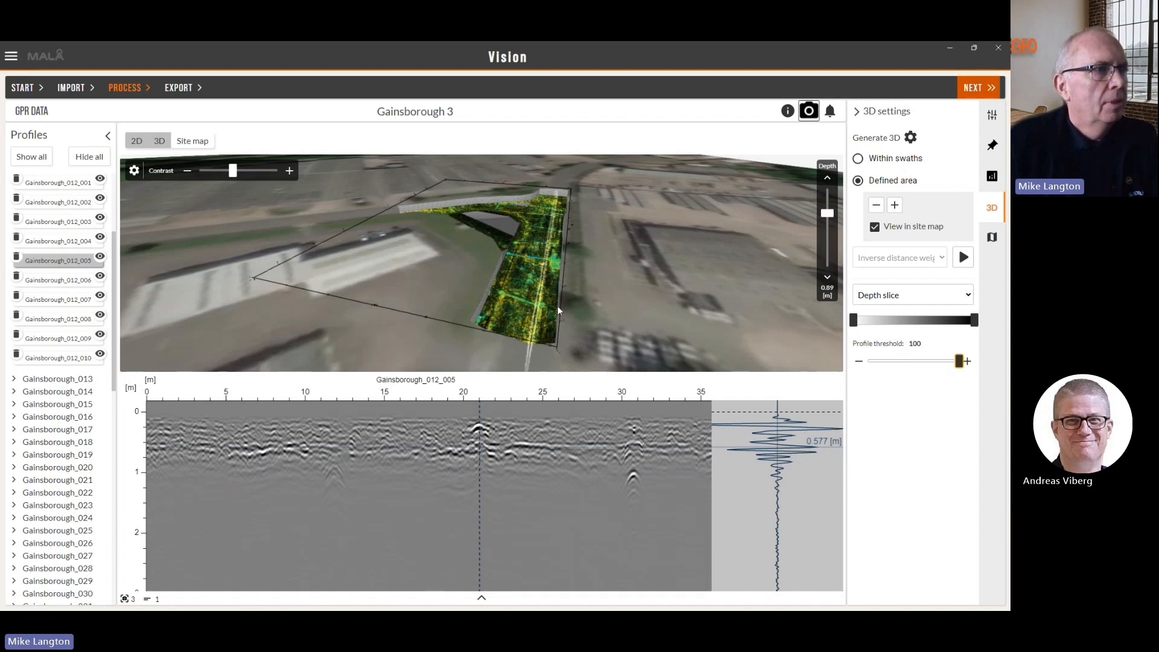
Step: Open profiles Gainsborough_035_007 and Gainsborough_037_009 by picking them on the depth slice in the 3D view
left_click_drag(509, 350, 478, 315)
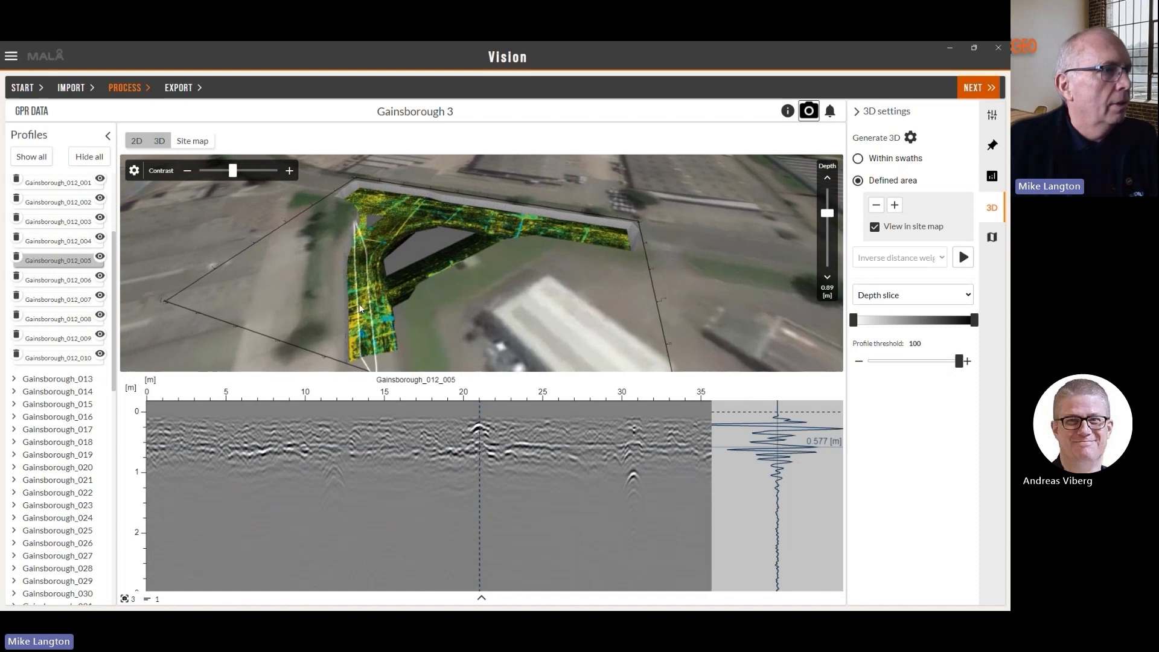
left_click(360, 302)
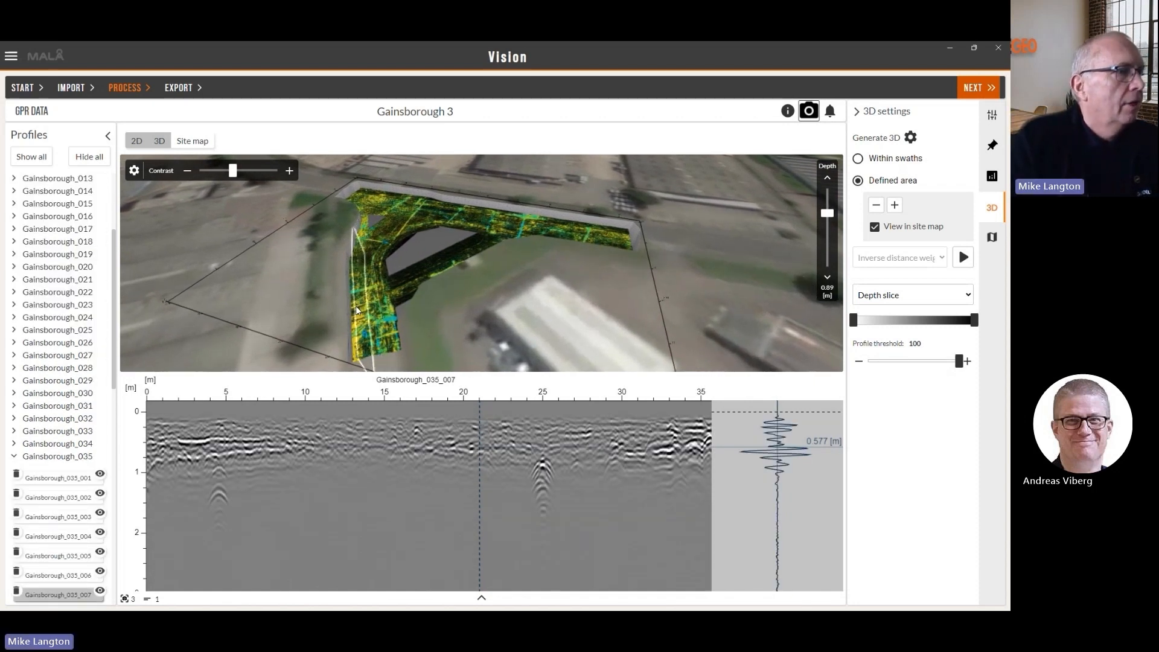
left_click(356, 310)
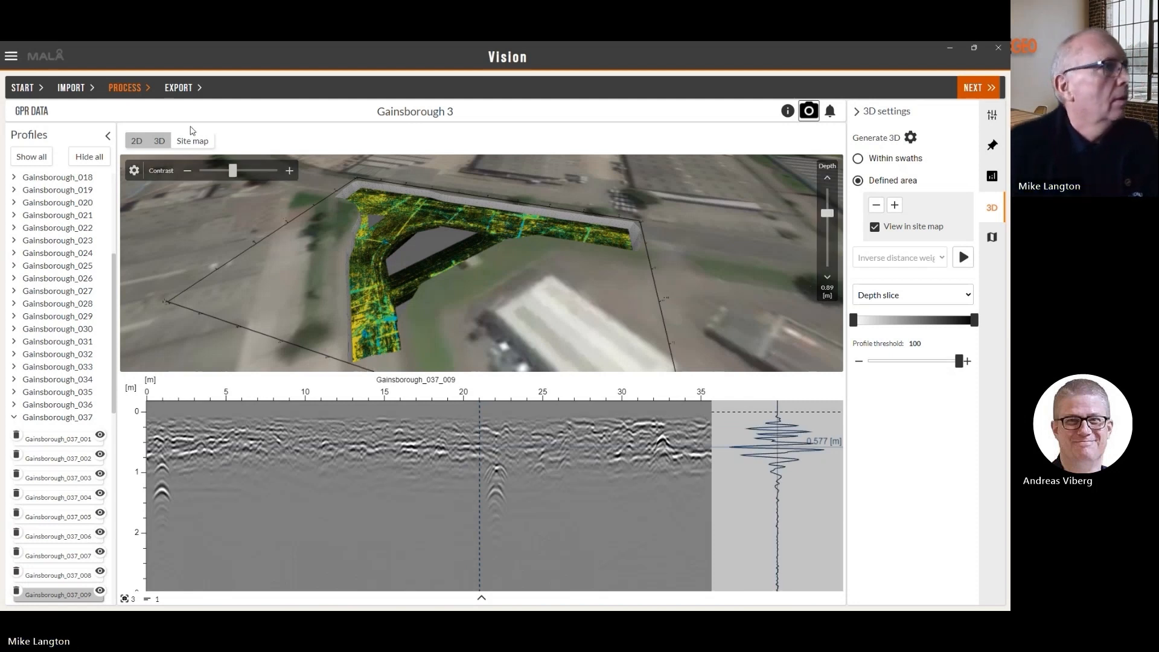
Step: Hide the profile list and the 2D profile, and show the site map with its settings beside the 3D view
left_click(106, 138)
left_click(59, 140)
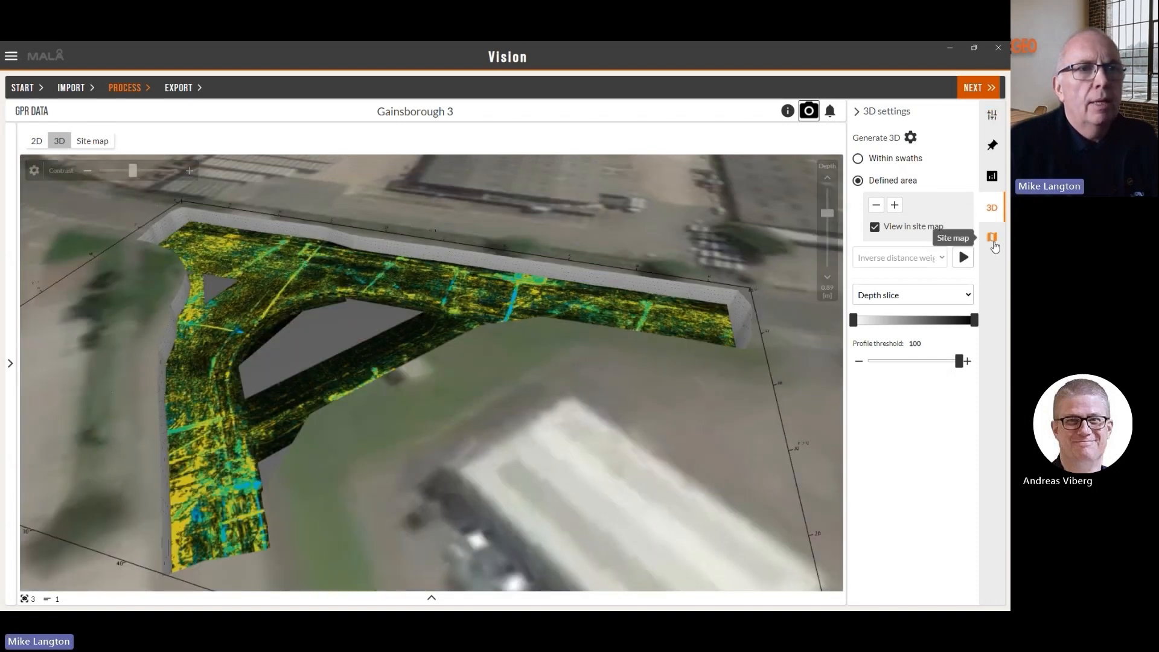
left_click(992, 239)
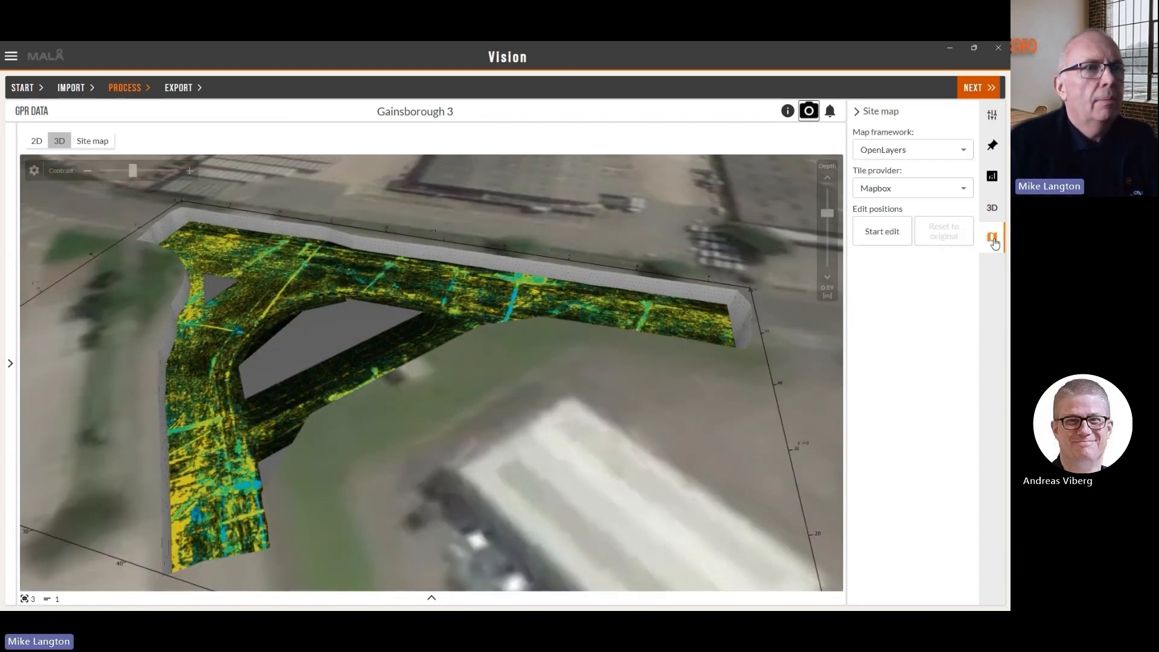
left_click(91, 141)
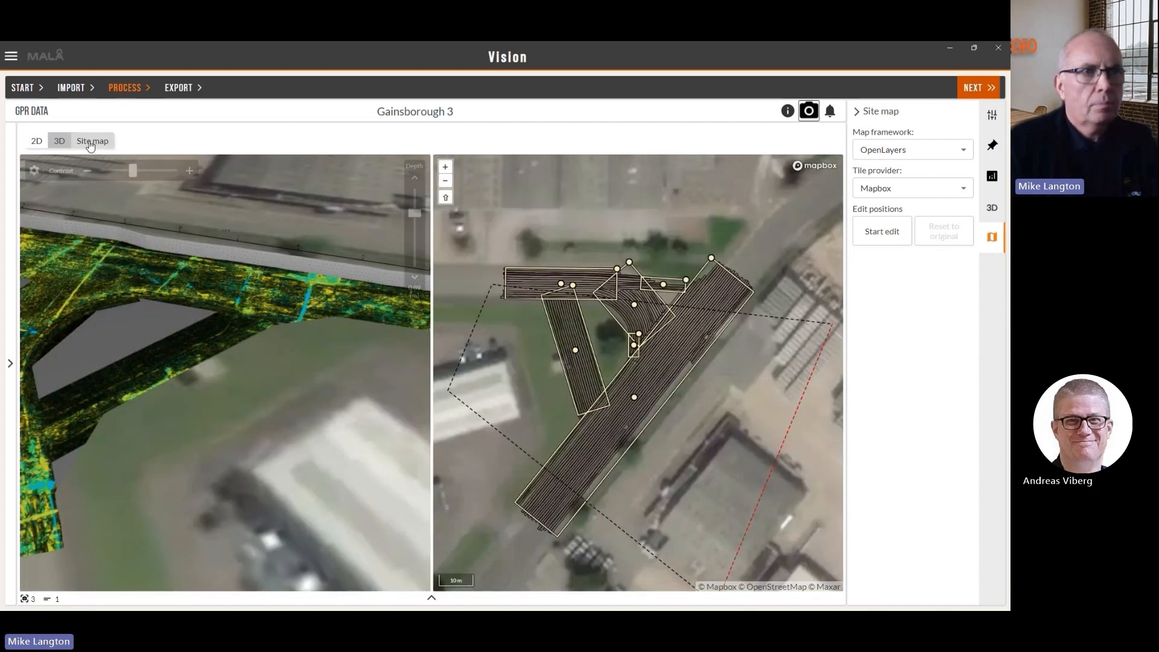
Step: Switch the site map framework to Google Maps to view the survey lines there, and return it to OpenLayers
left_click(922, 155)
left_click(918, 176)
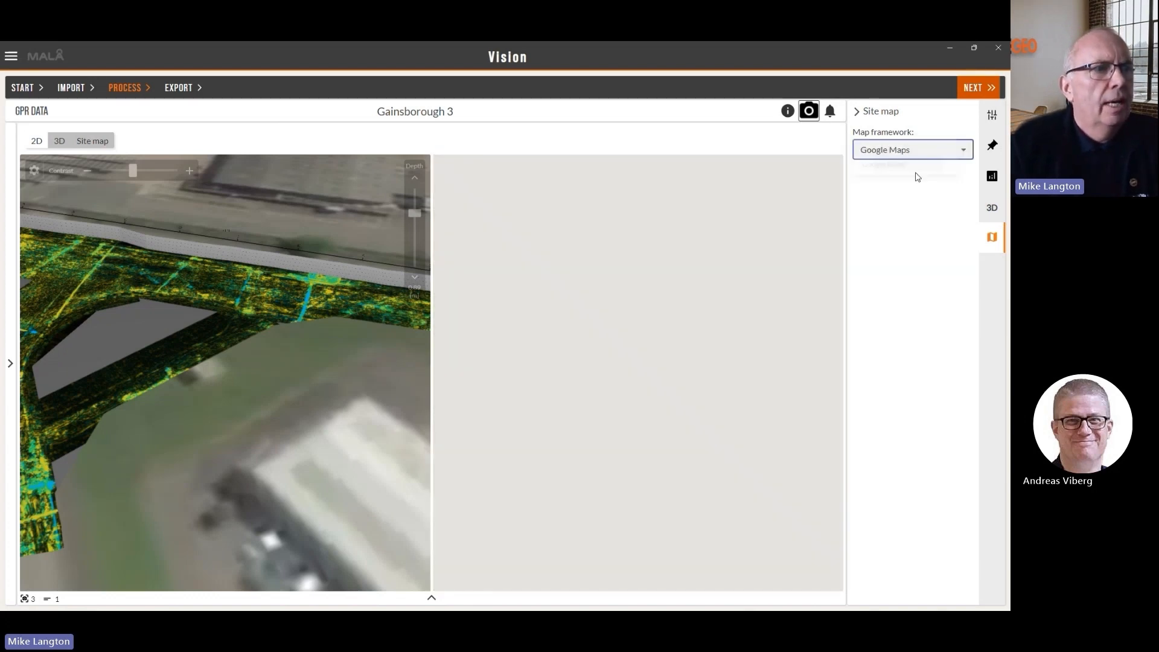
scroll(647, 366, "up", 5)
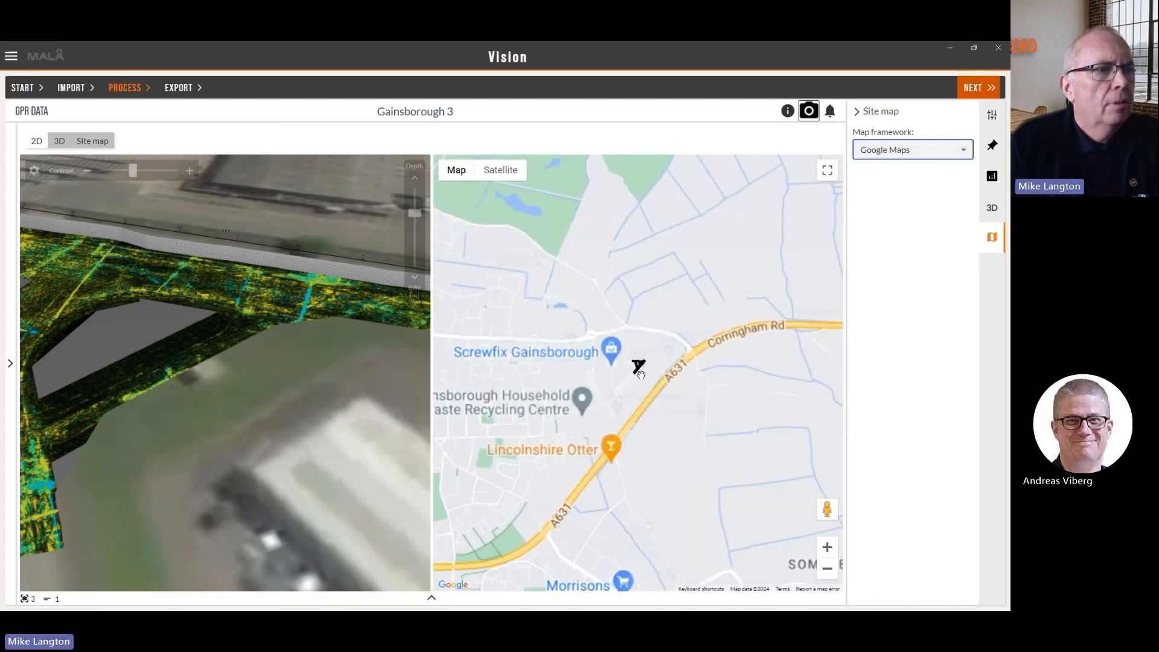
scroll(636, 344, "up", 1)
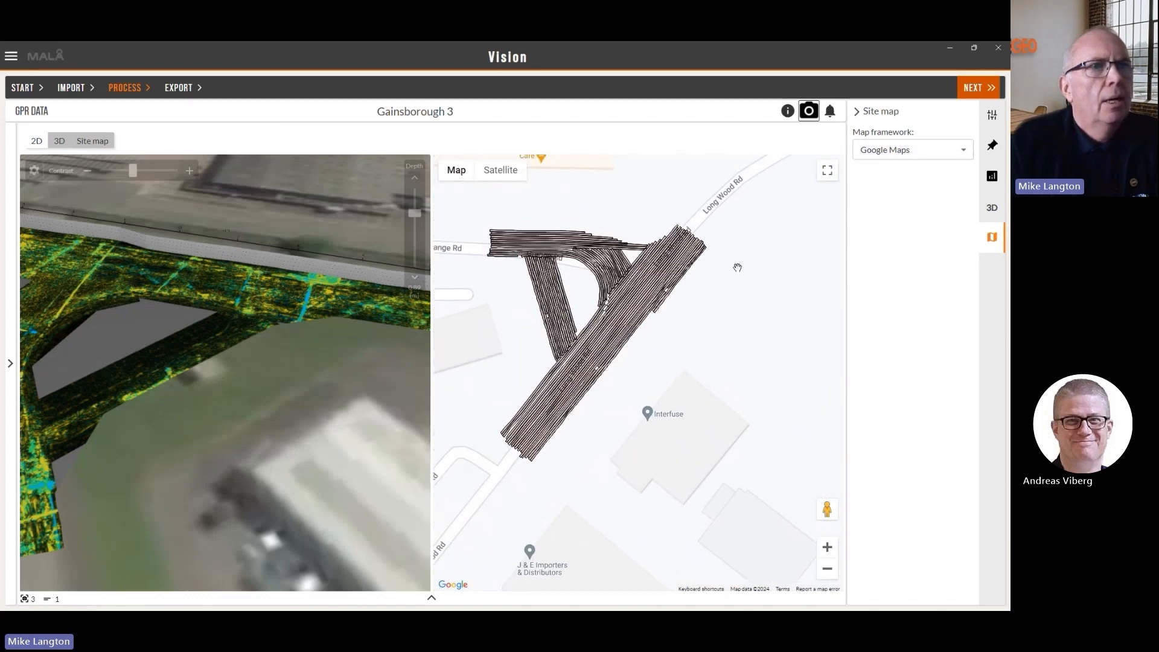
left_click(942, 156)
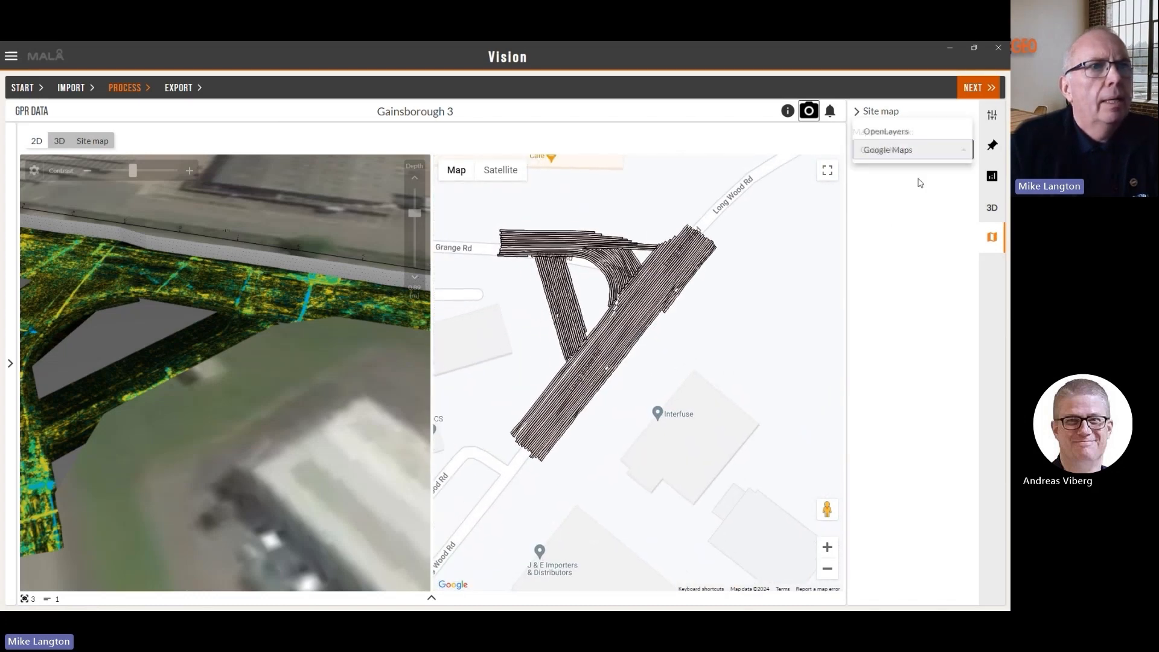
left_click(902, 130)
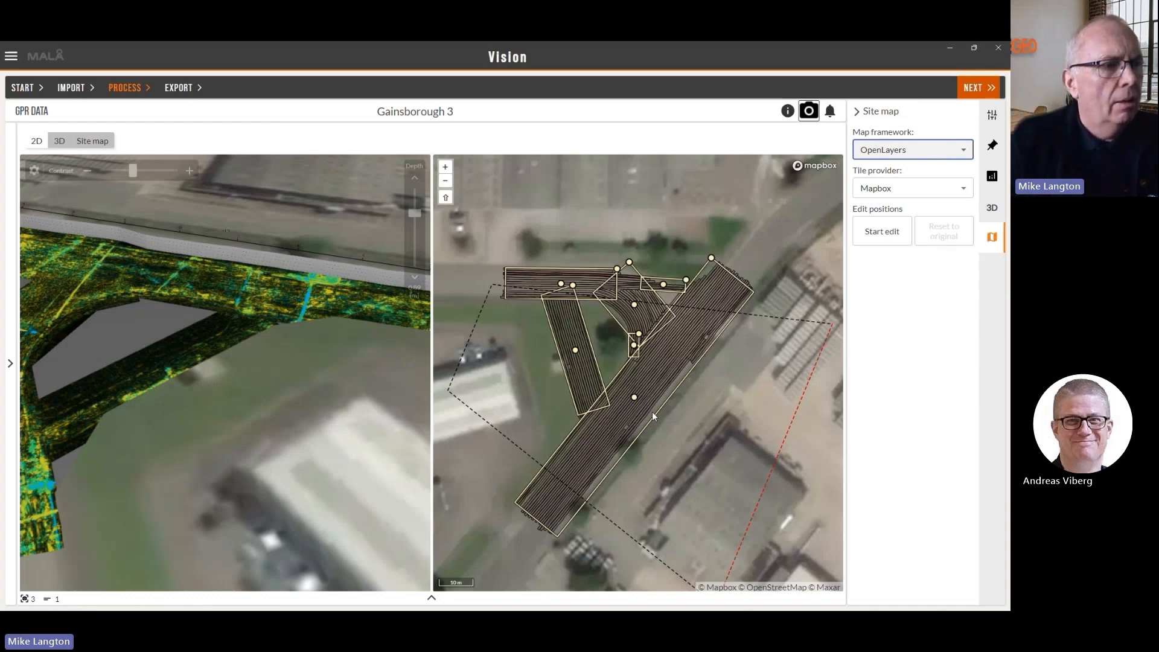
Step: Open the position points of one swath in the wide diagonal strip for editing, try one point, and cancel the edit
scroll(652, 411, "up", 3)
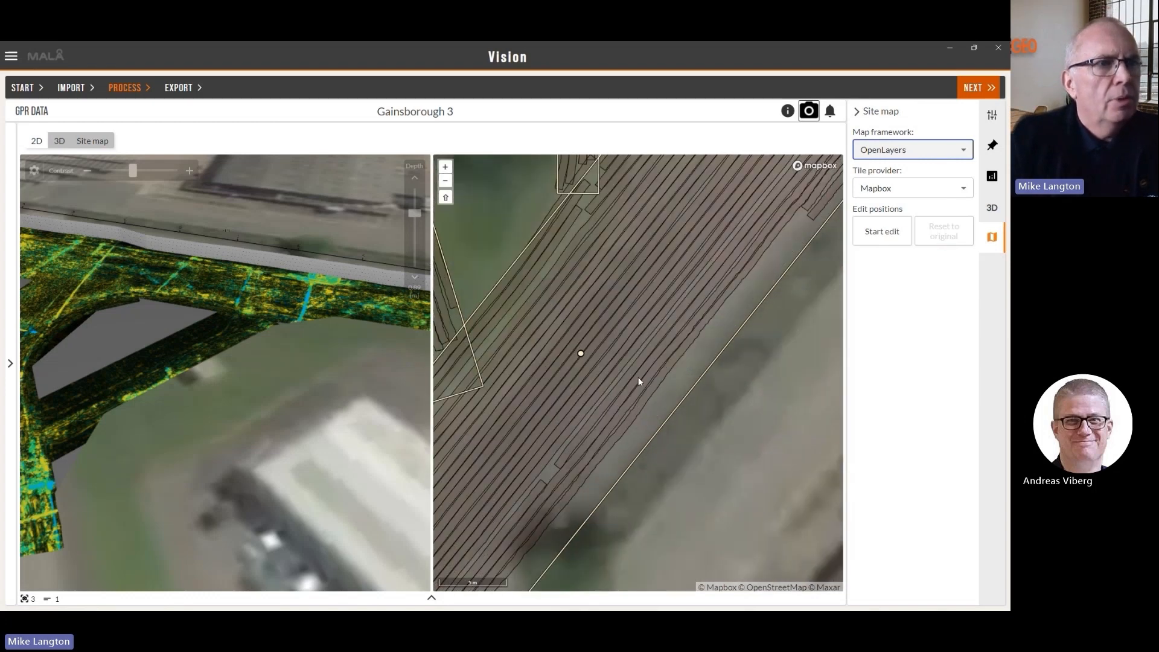
left_click(879, 237)
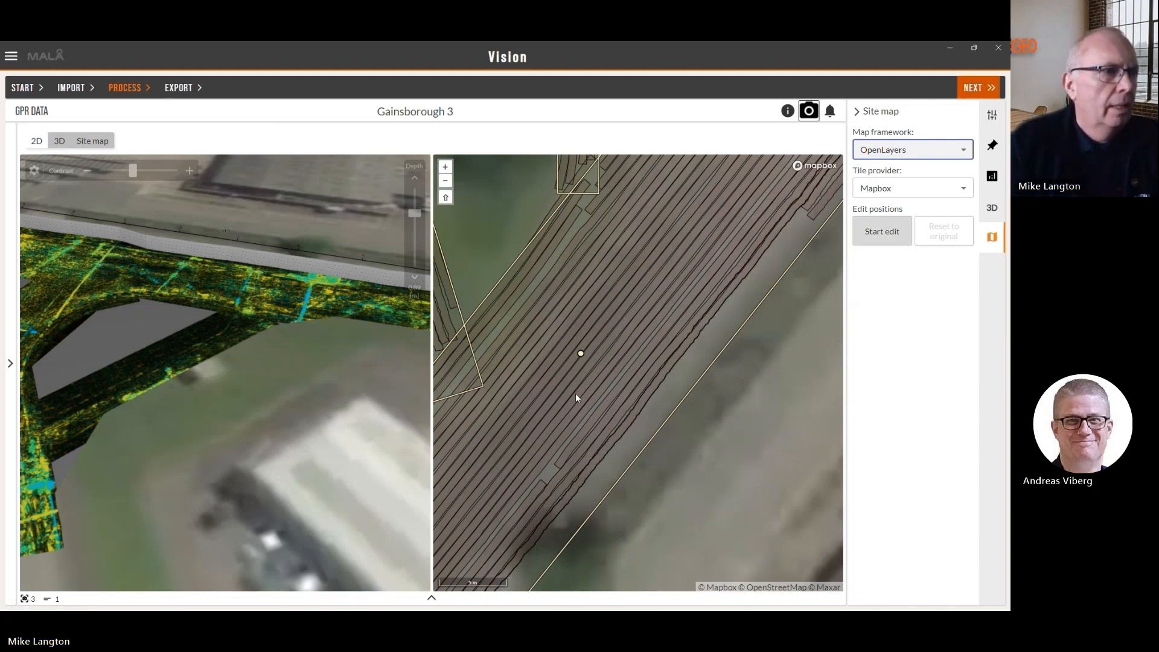
left_click(590, 376)
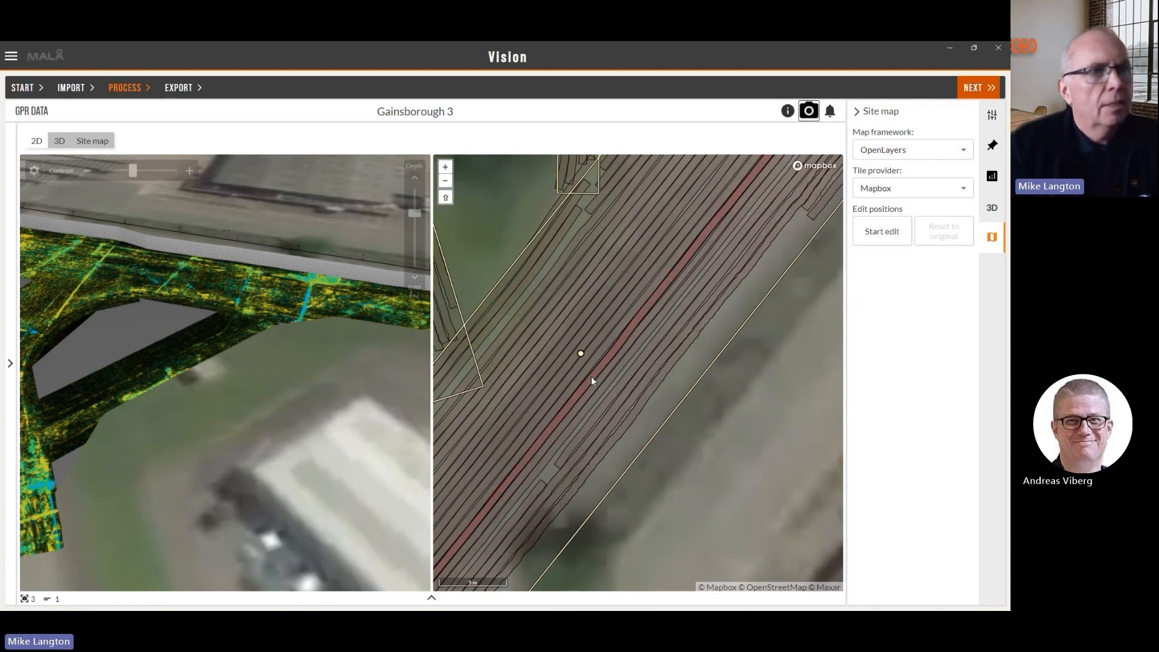
left_click(879, 236)
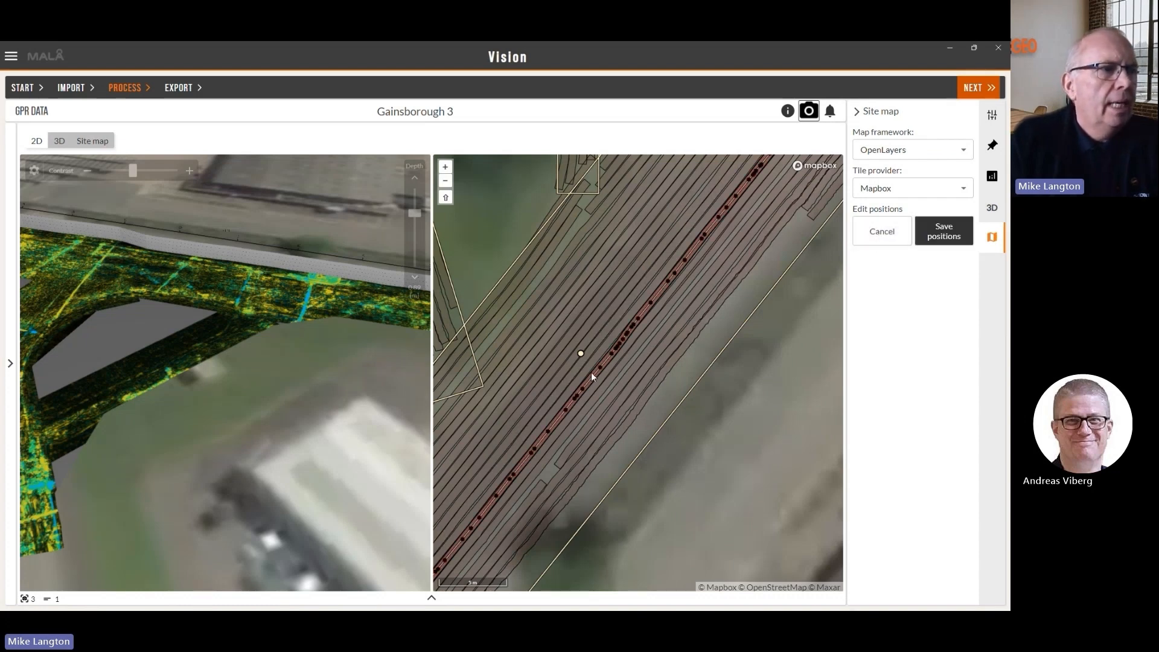
scroll(592, 372, "up", 3)
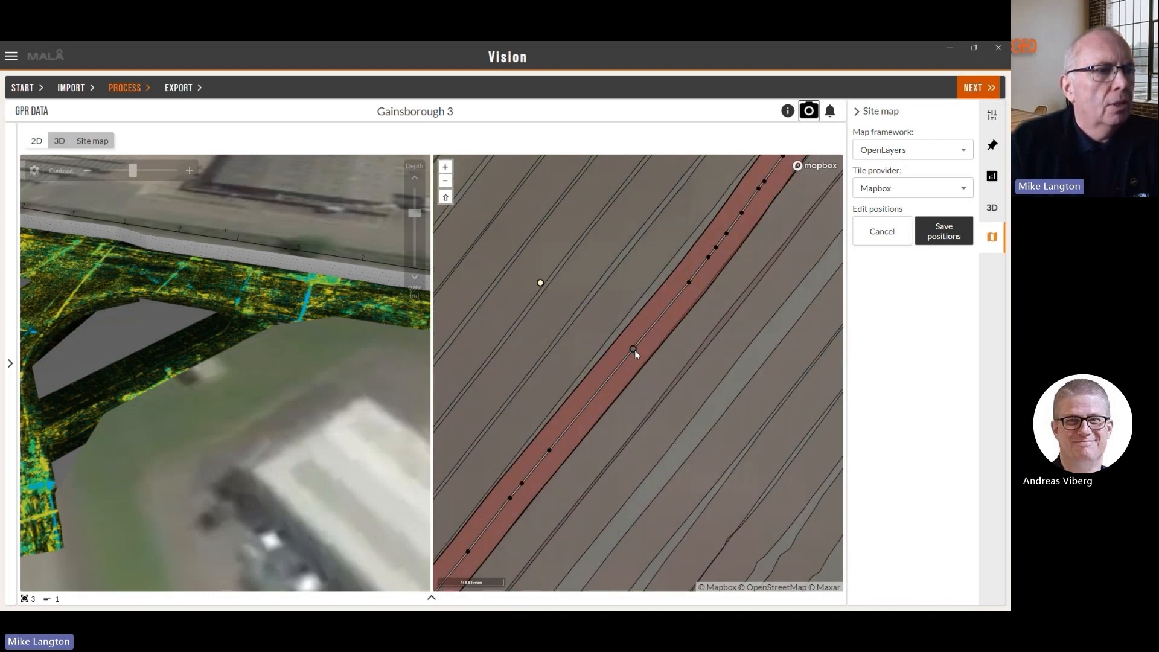
left_click_drag(632, 348, 633, 350)
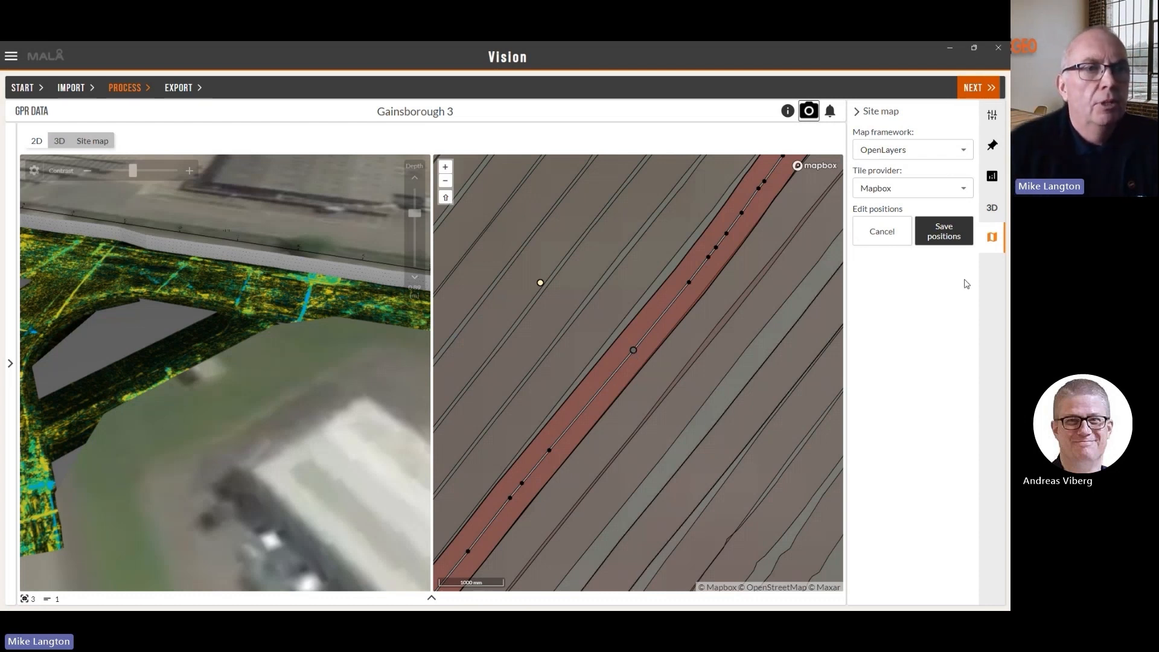
left_click(867, 239)
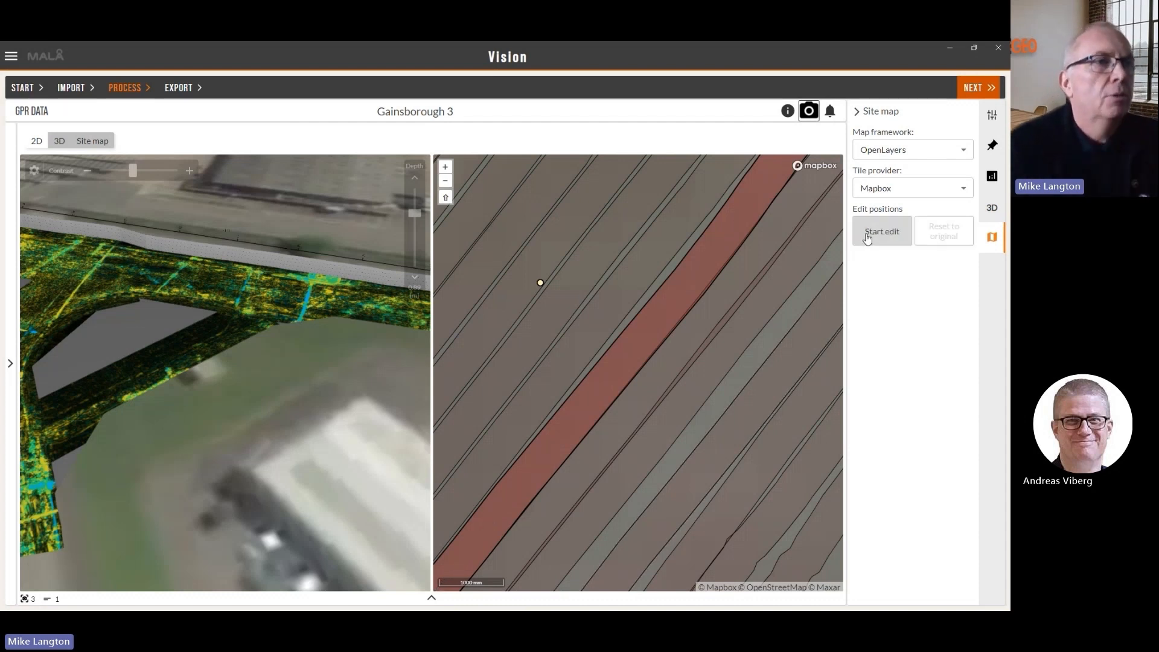
Step: Compare the survey area on the site map with the depth slice seen from several angles in the 3D view
scroll(642, 310, "down", 4)
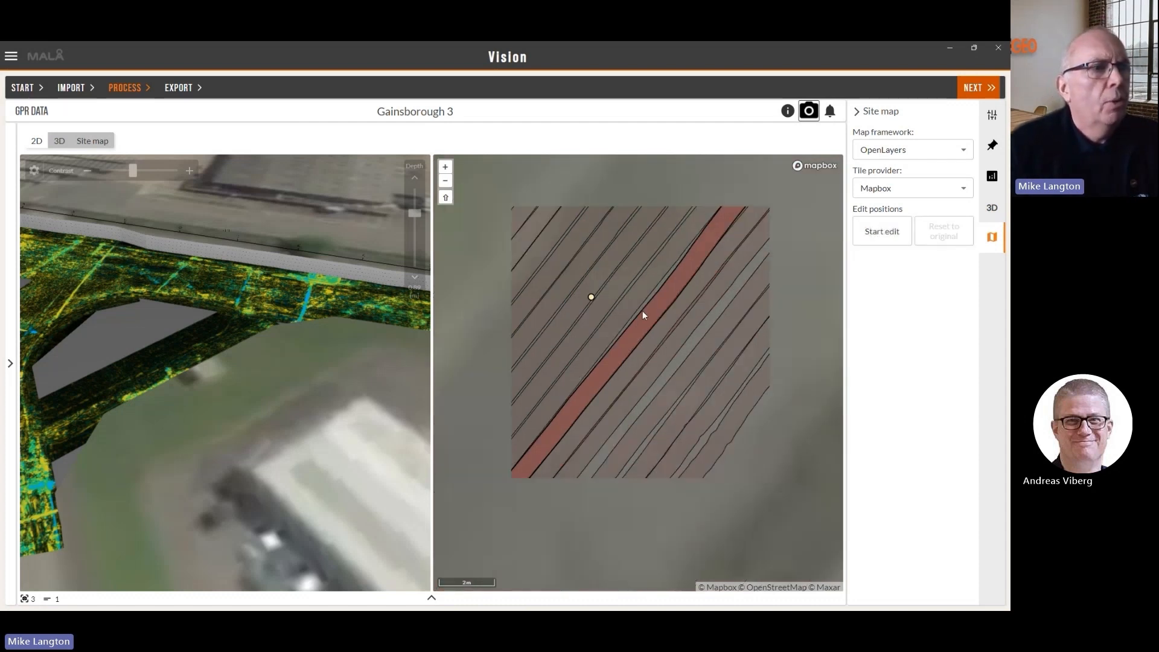
scroll(642, 310, "down", 2)
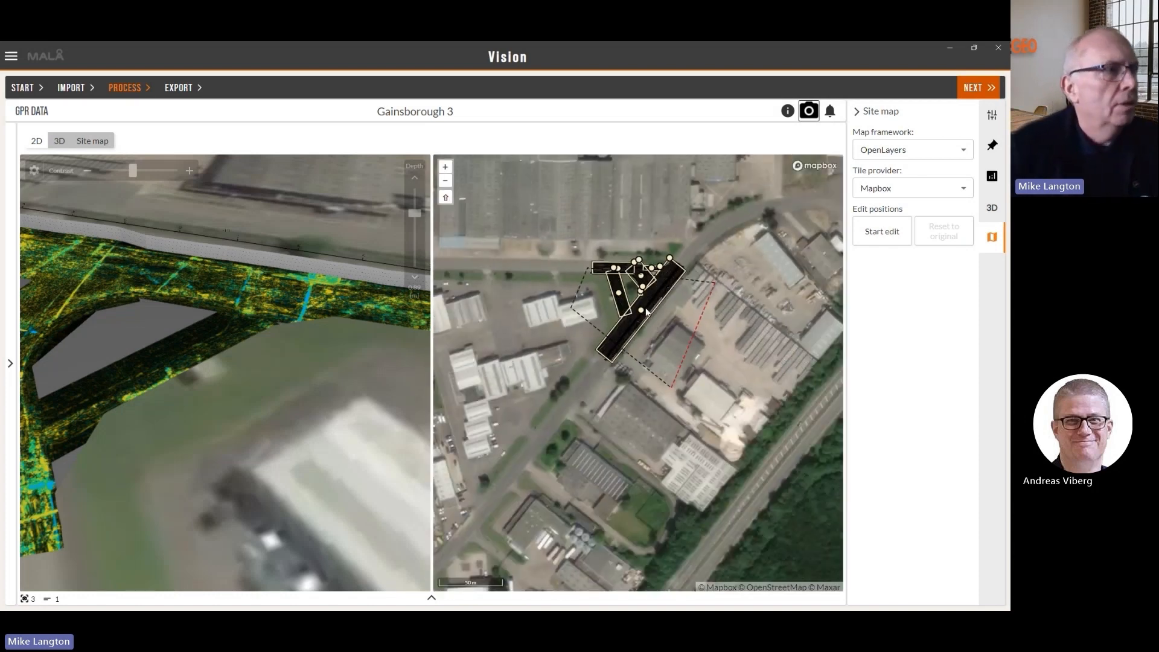
scroll(645, 312, "up", 2)
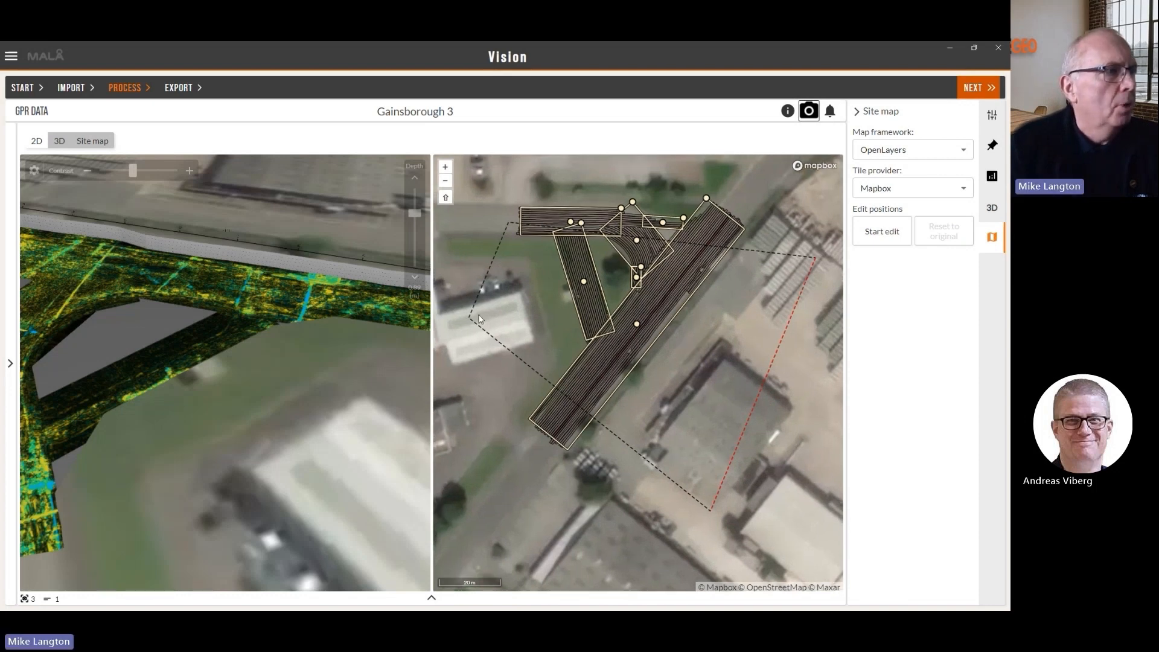
left_click_drag(176, 335, 248, 472)
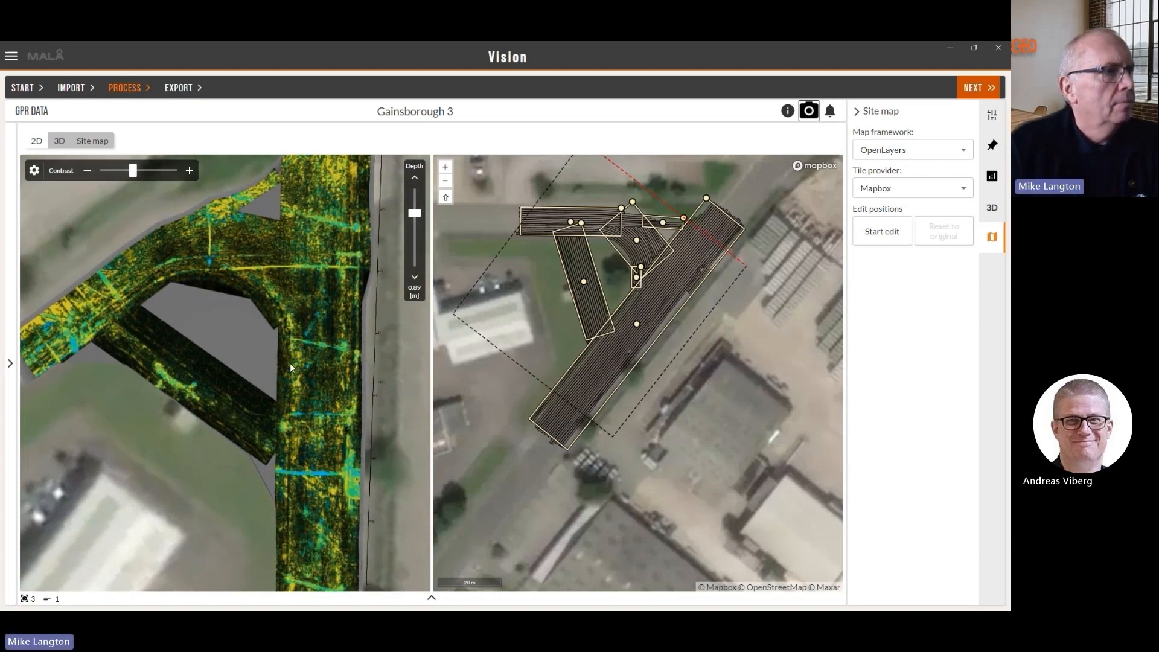
scroll(290, 365, "down", 3)
scroll(291, 363, "up", 5)
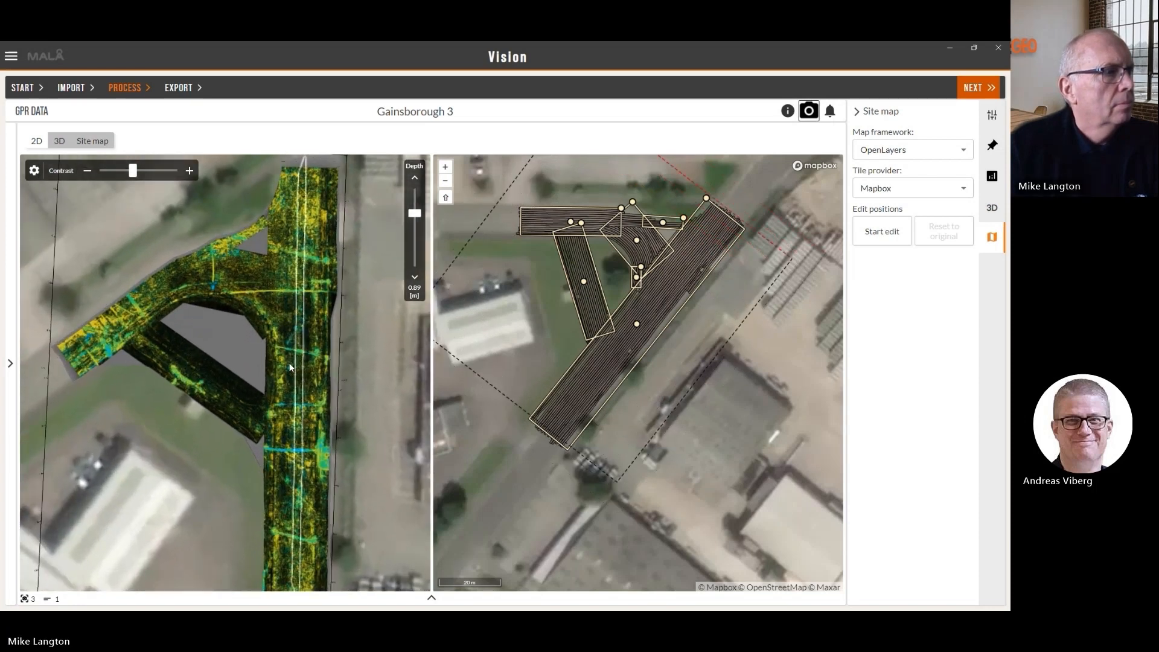
left_click_drag(306, 362, 271, 439)
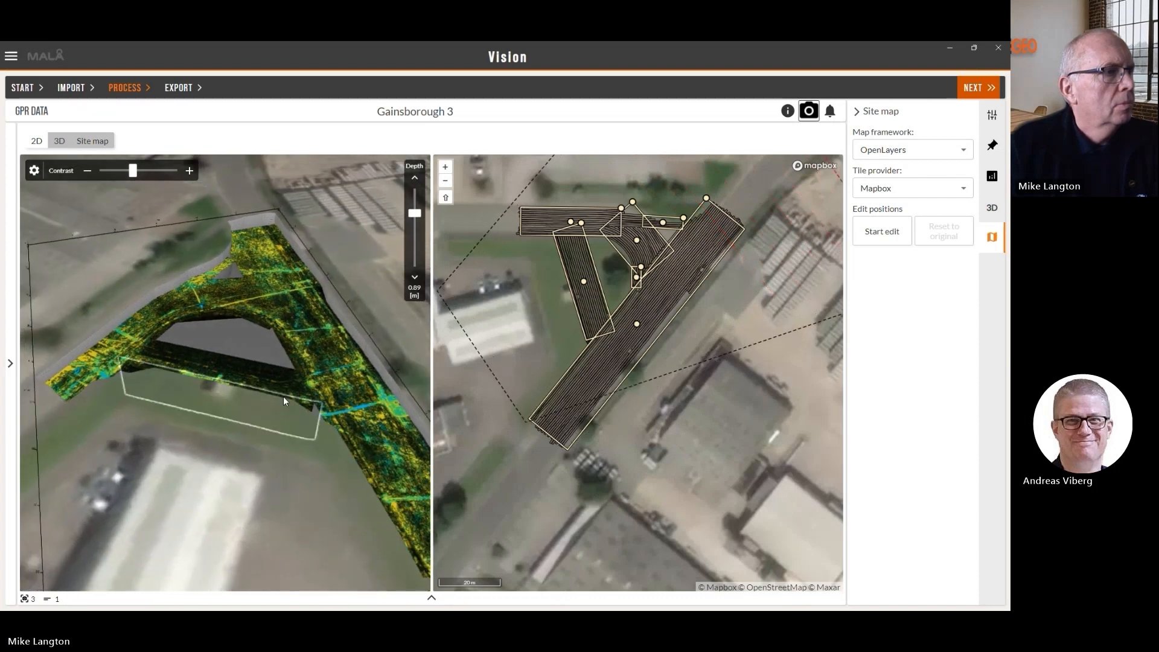
Step: Hide the site map and set the depth slice in the 3D view to 0.60 m
left_click(106, 141)
mouse_move(827, 213)
left_mouse_down()
mouse_move(828, 197)
mouse_move(831, 228)
mouse_move(831, 210)
left_mouse_up()
left_click_drag(470, 431, 429, 438)
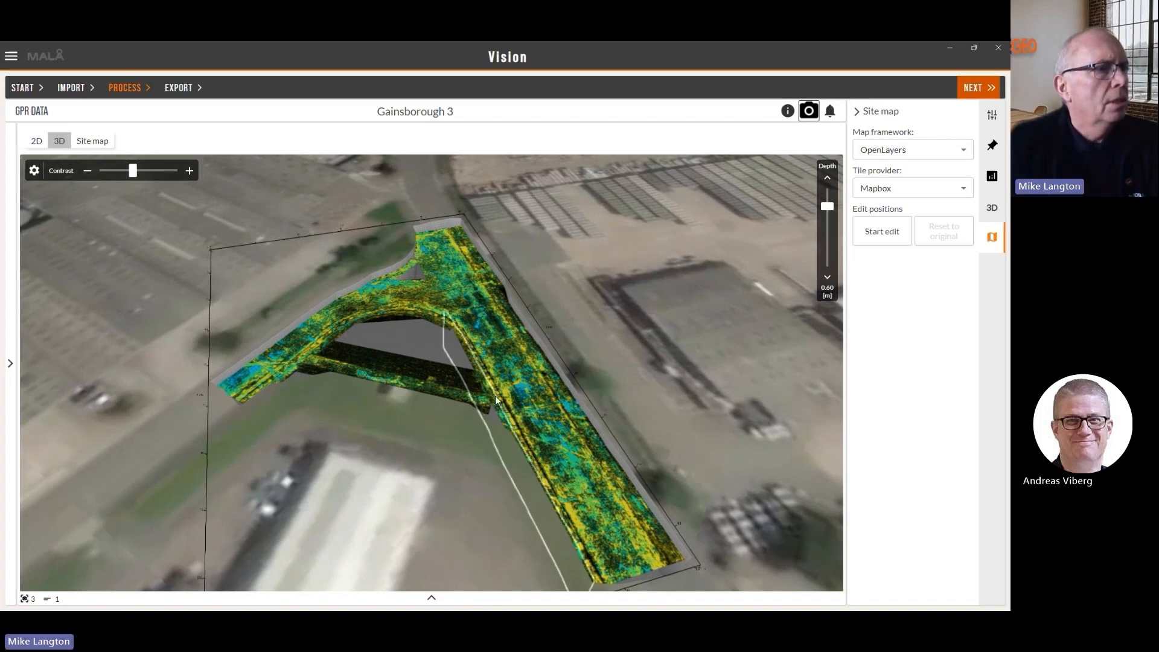
scroll(494, 396, "up", 3)
left_click_drag(495, 396, 579, 452)
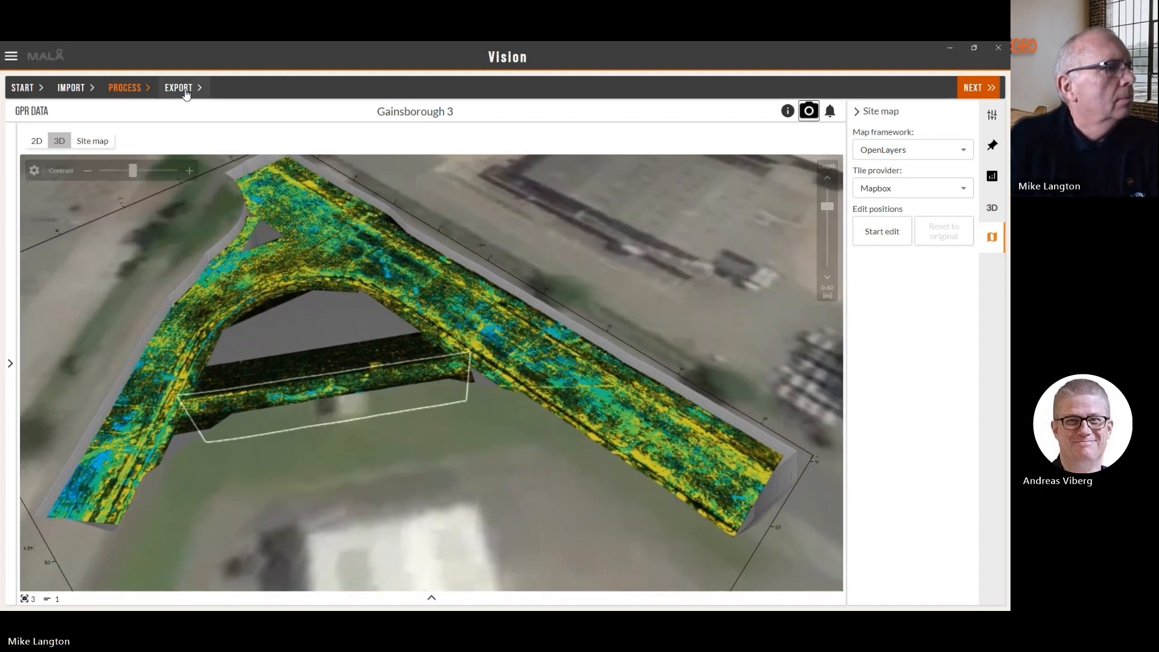
Step: Open the Gainsborough 3 report to review its snapshots and text sections, and return to the 3D processing view
left_click(181, 88)
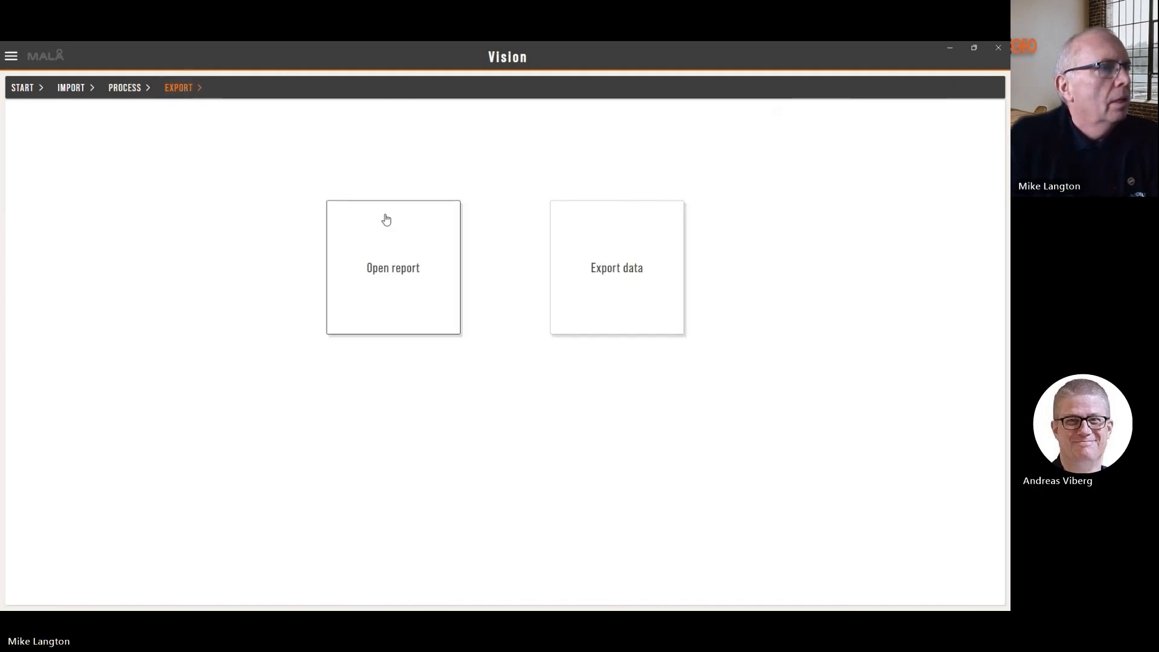
left_click(406, 295)
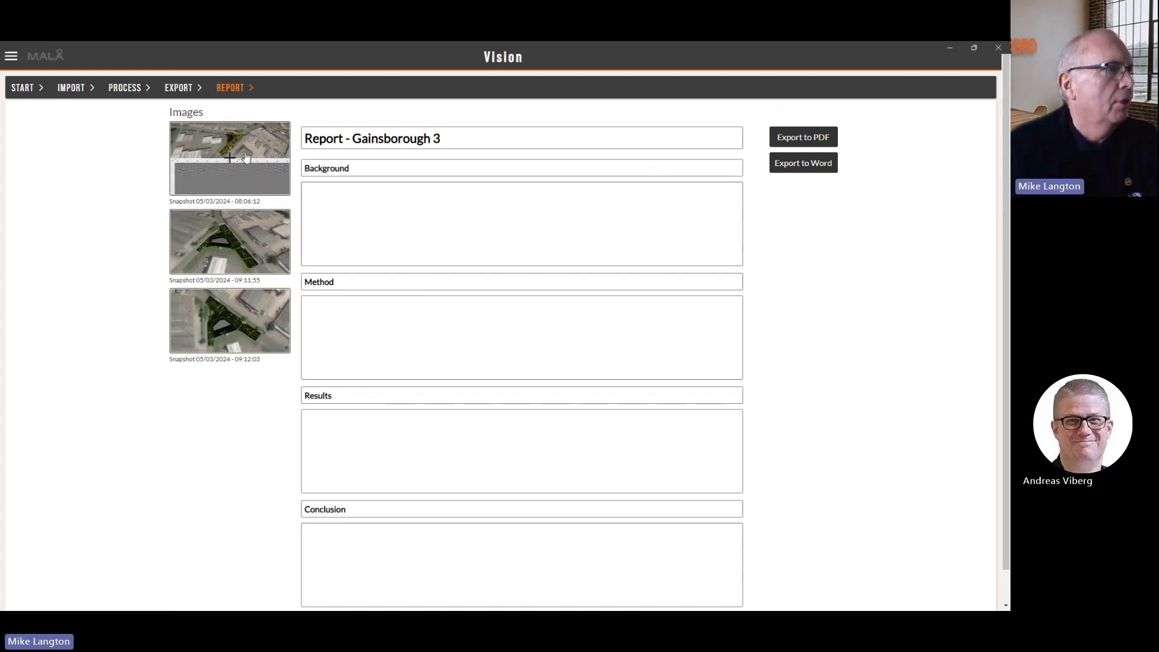
left_click(119, 88)
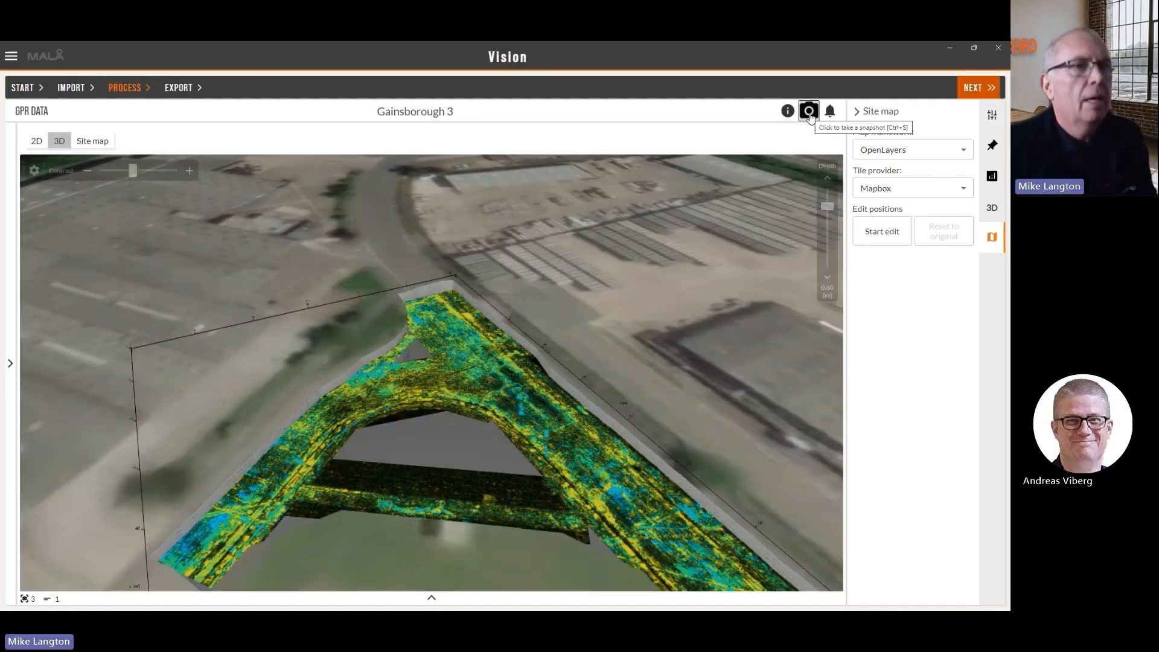
left_click(809, 112)
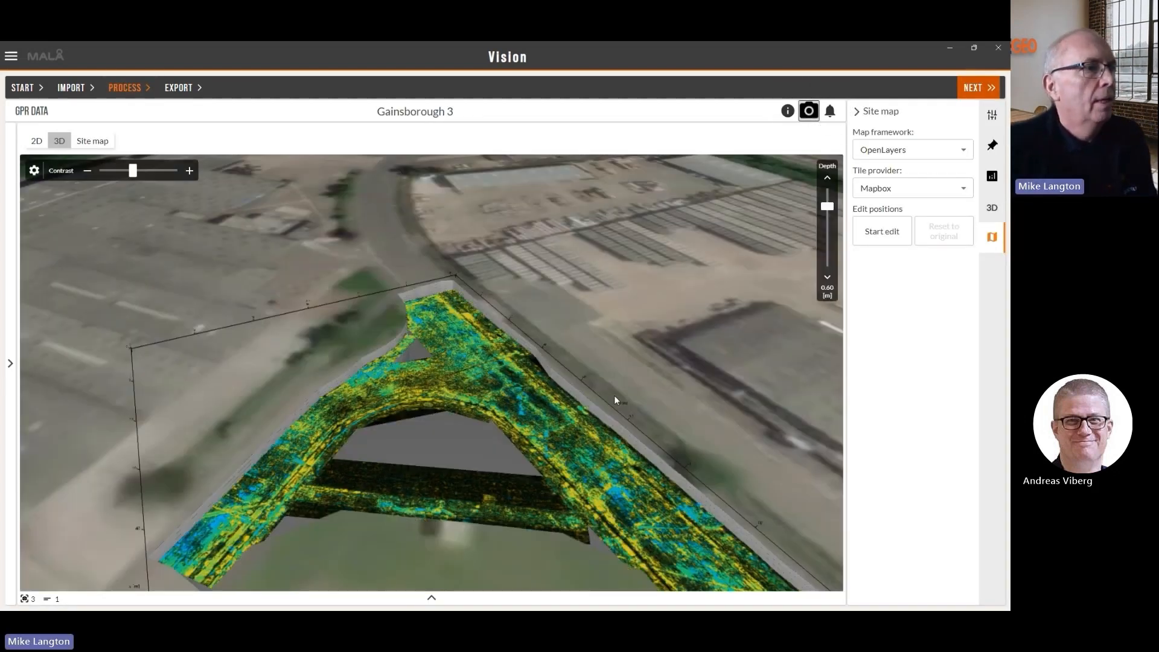
Step: Set the depth slice in the 3D view to 0.93 m
left_click_drag(602, 345, 552, 217)
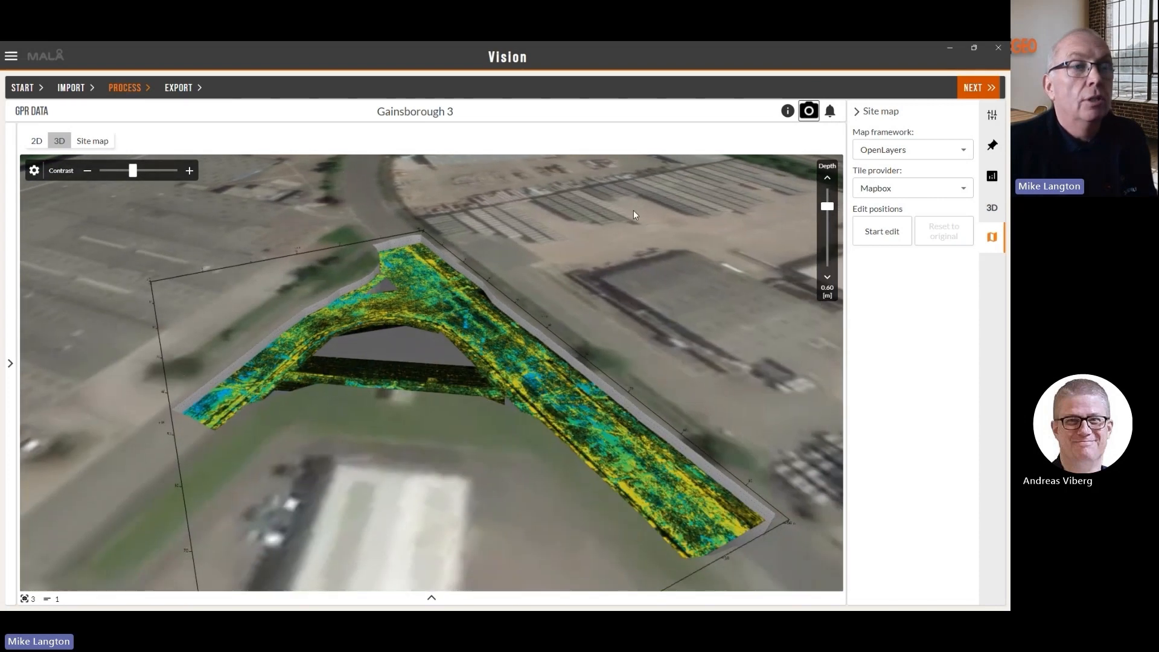
left_click_drag(513, 457, 517, 491)
left_click_drag(827, 206, 830, 220)
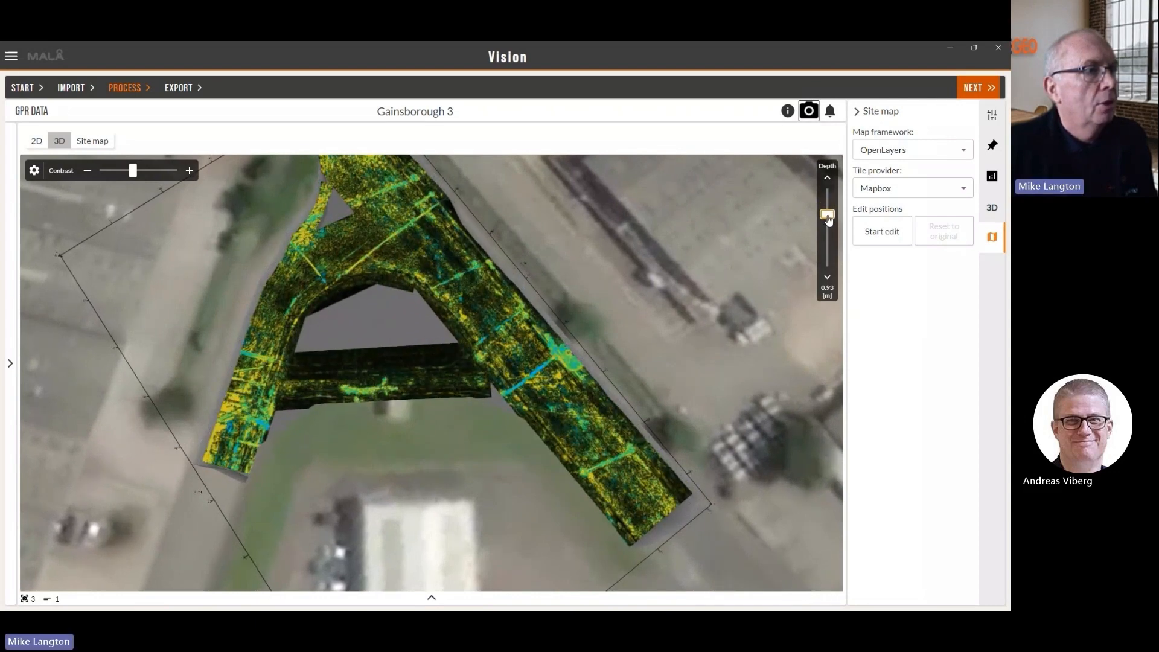
Step: Capture a snapshot of the depth slice over the aerial map with most of the survey area in frame, and show the saved snapshots
left_click_drag(397, 306, 421, 373)
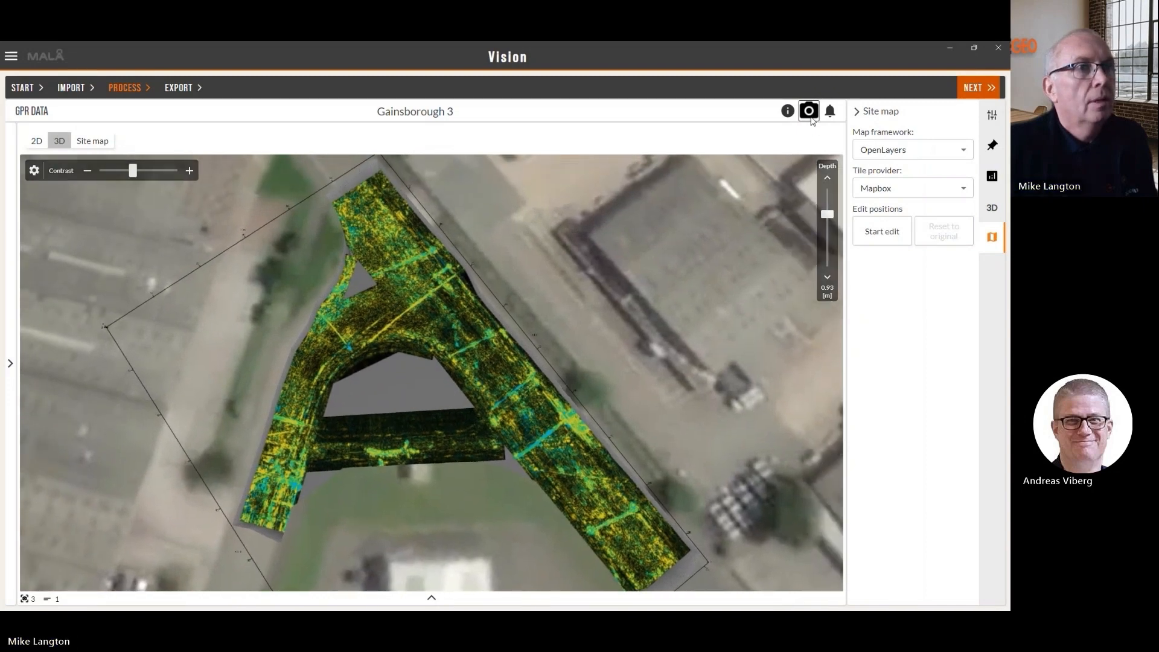
left_click(808, 111)
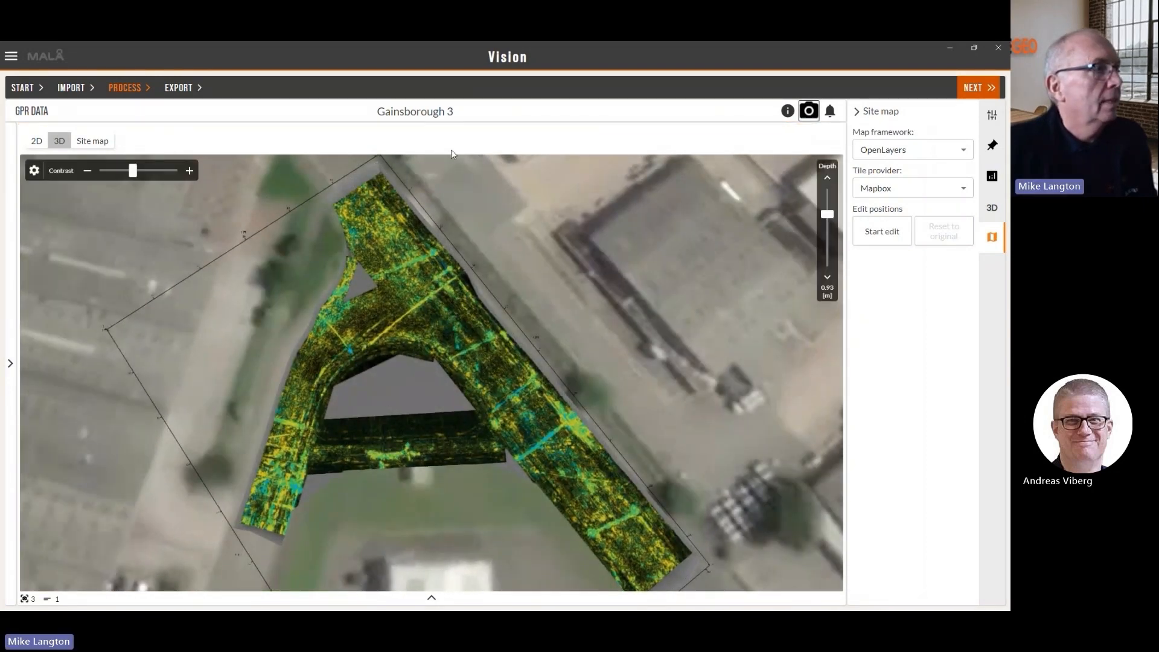
left_click(26, 600)
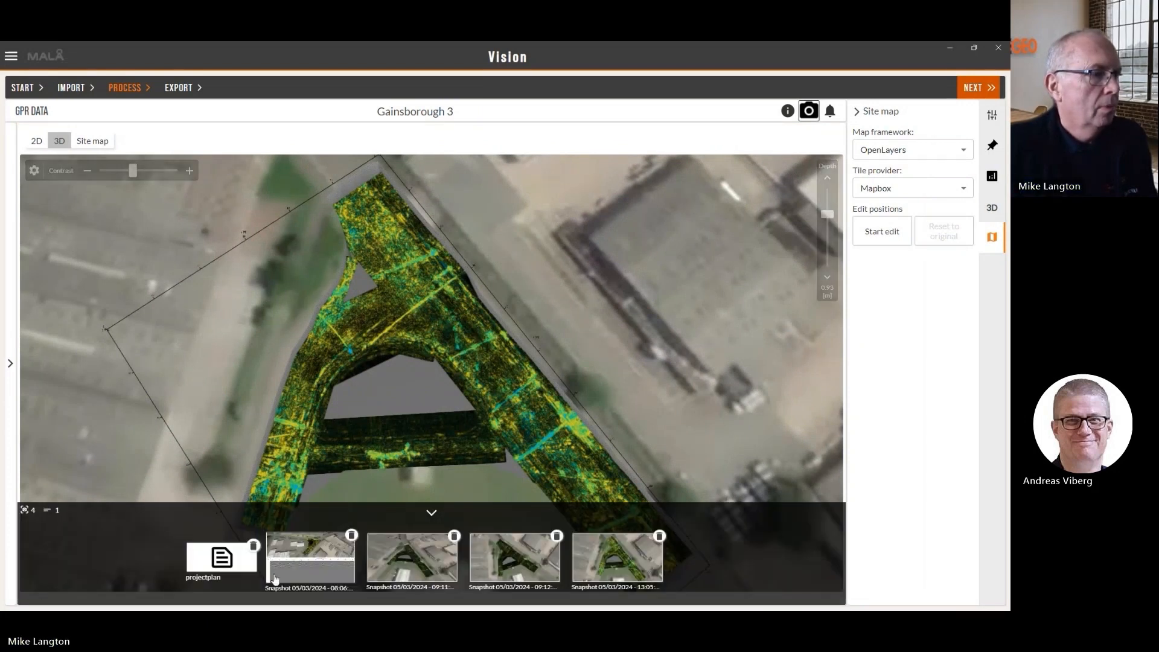
Step: Review the saved snapshots and the projectplan annotation text, and return to the 3D processing view
left_click(428, 569)
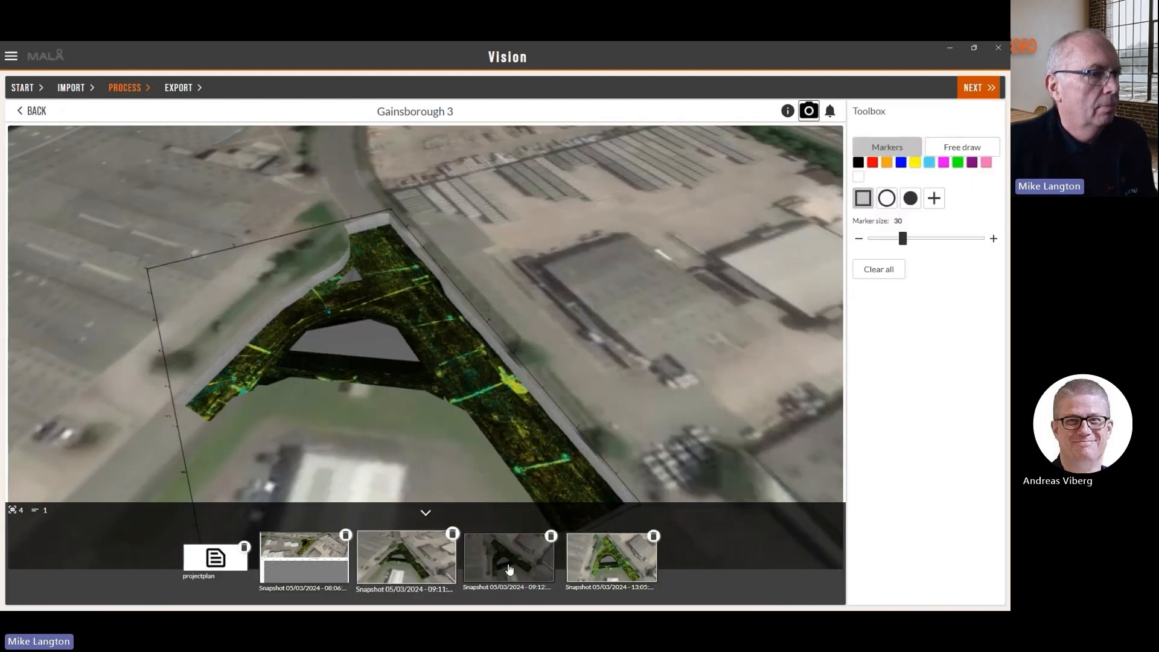
left_click(513, 558)
left_click(632, 571)
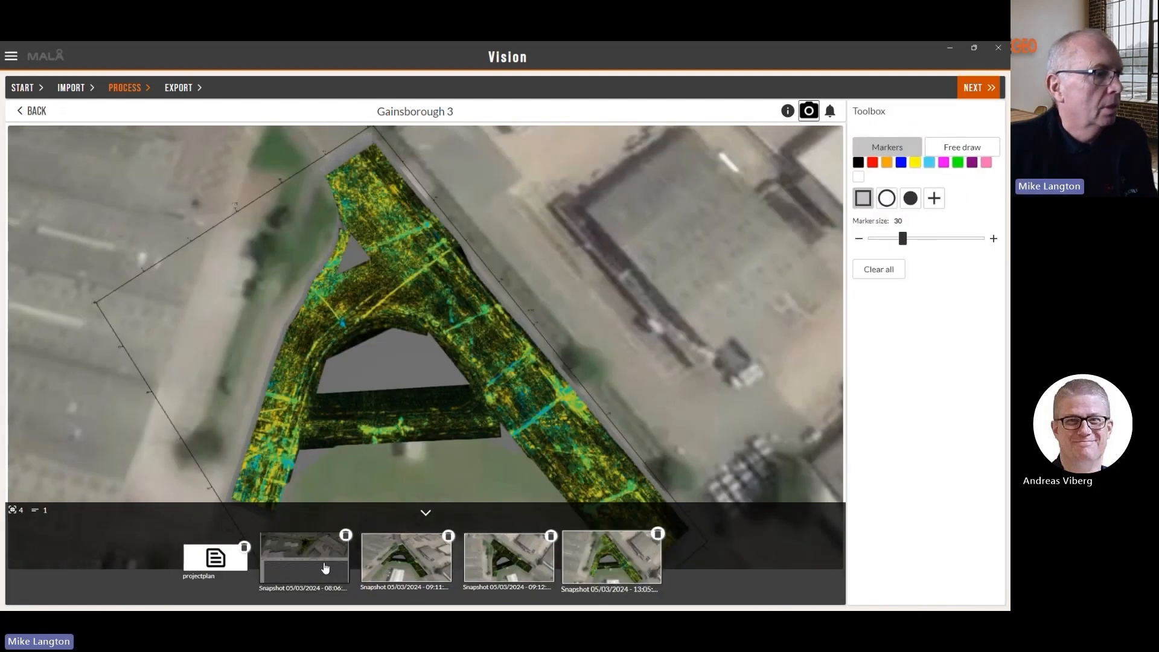
left_click(326, 566)
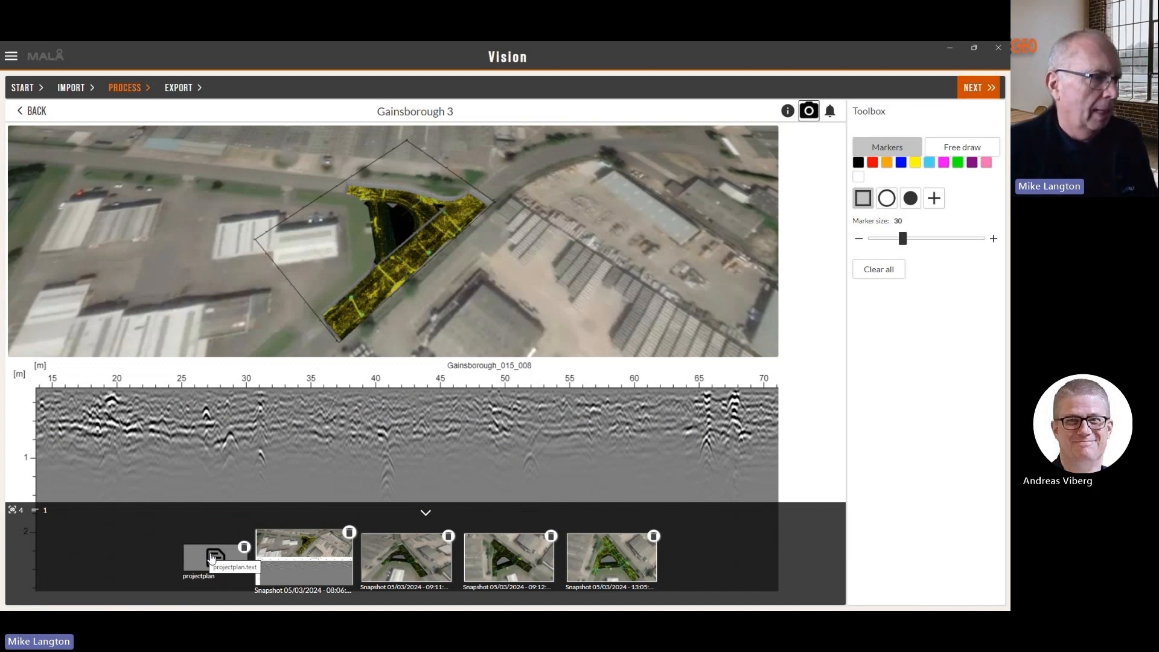
left_click(211, 558)
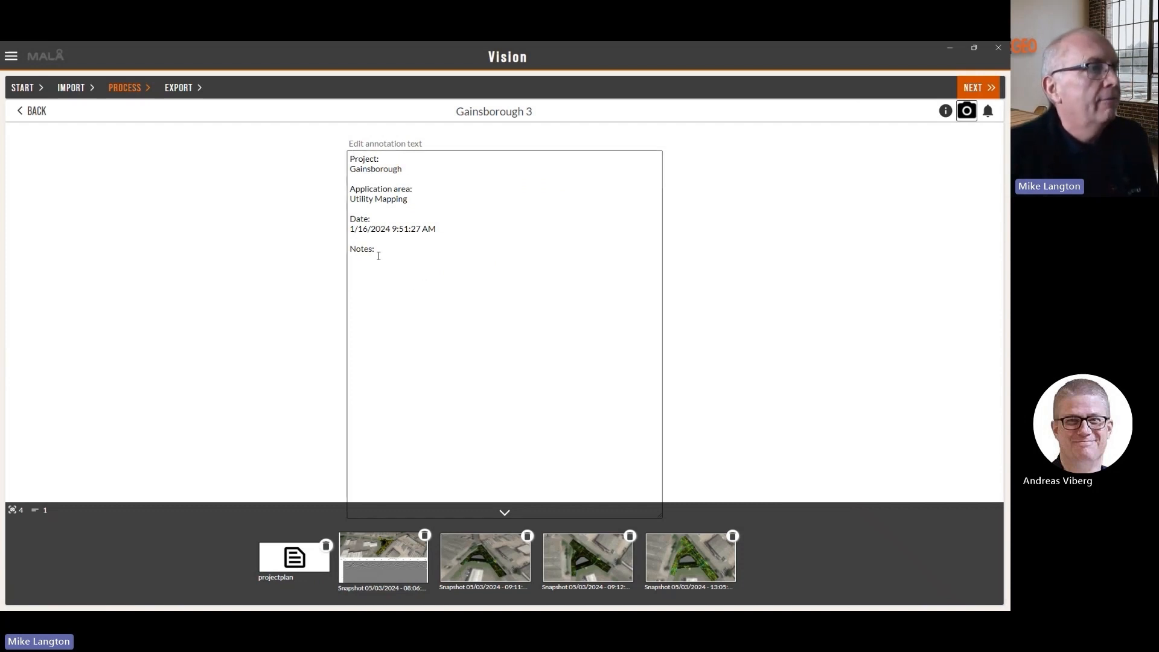
left_click(34, 113)
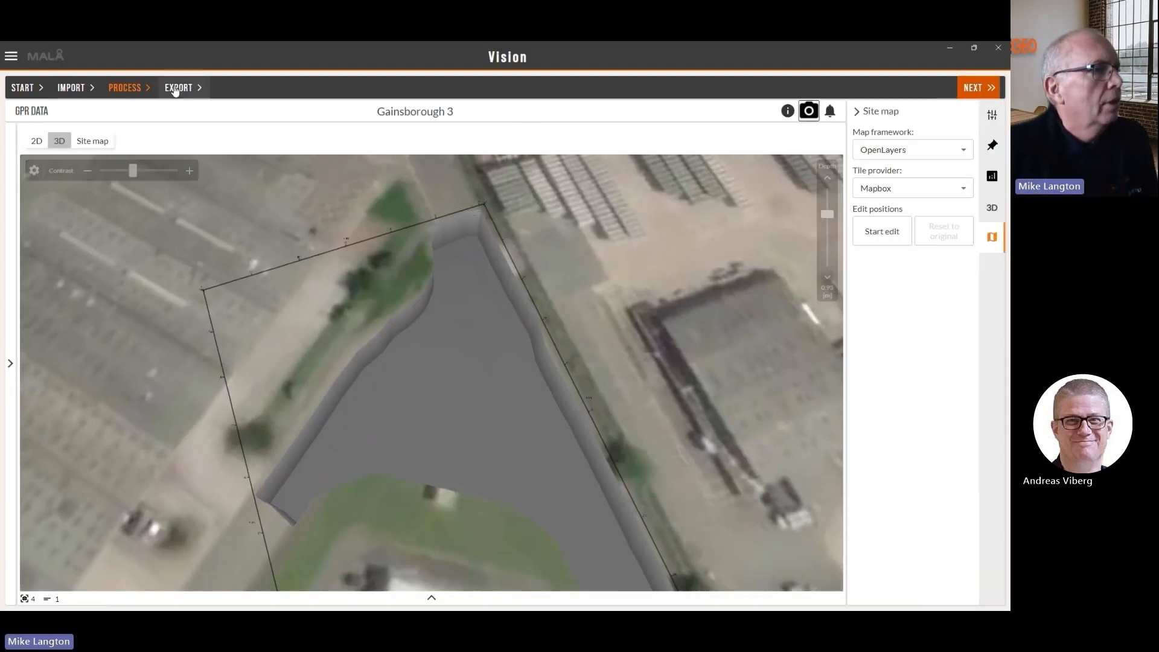
Step: Open the Gainsborough 3 report and examine its snapshot images, text sections, figures and export choices
left_click(176, 89)
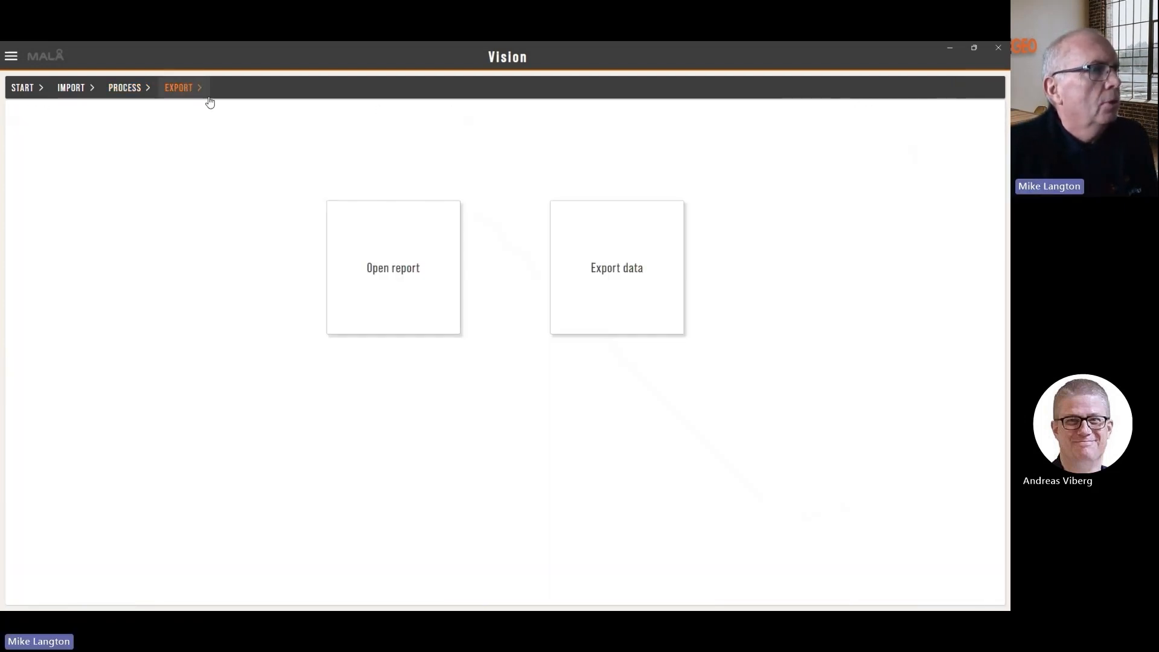
left_click(389, 264)
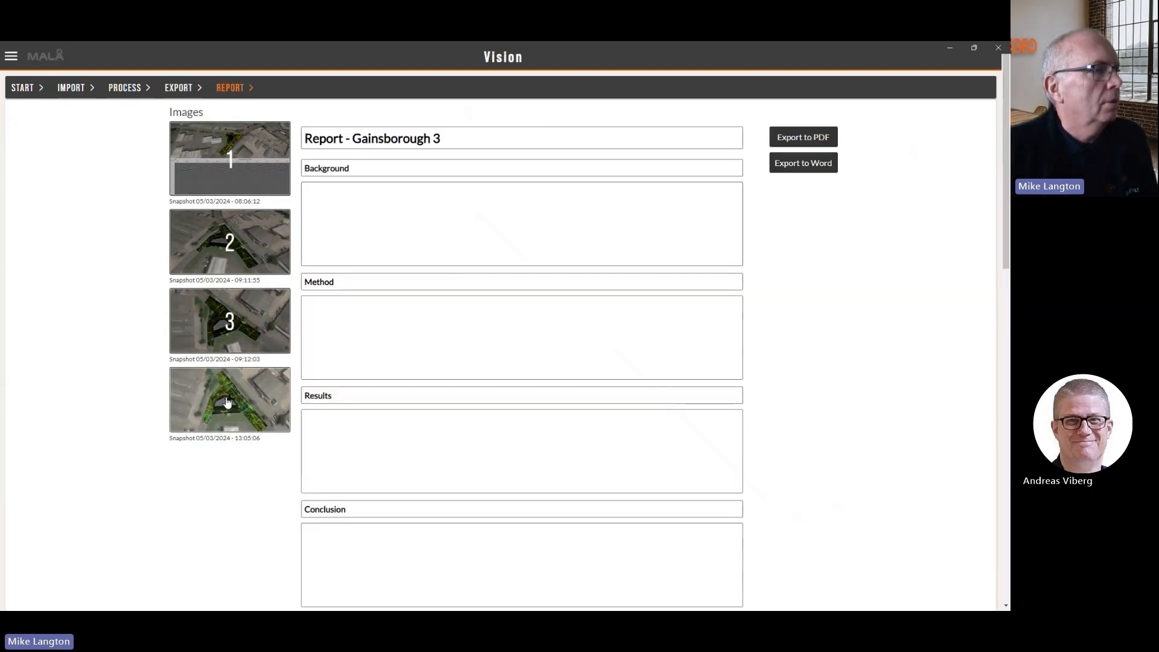
left_click(394, 204)
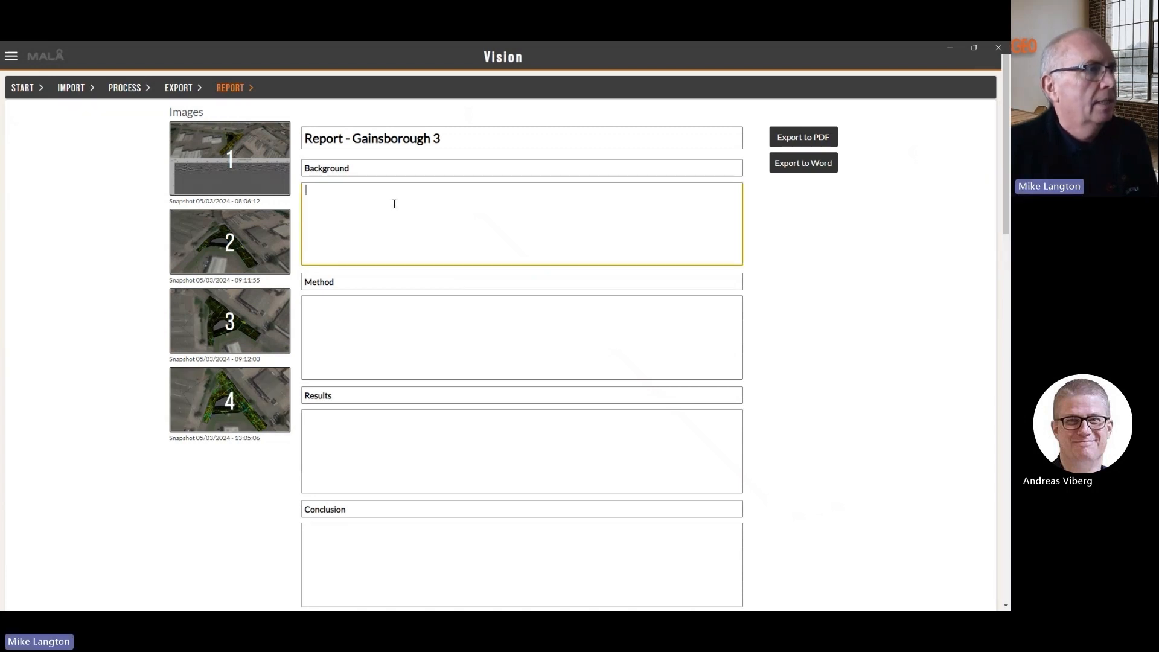
left_click(390, 323)
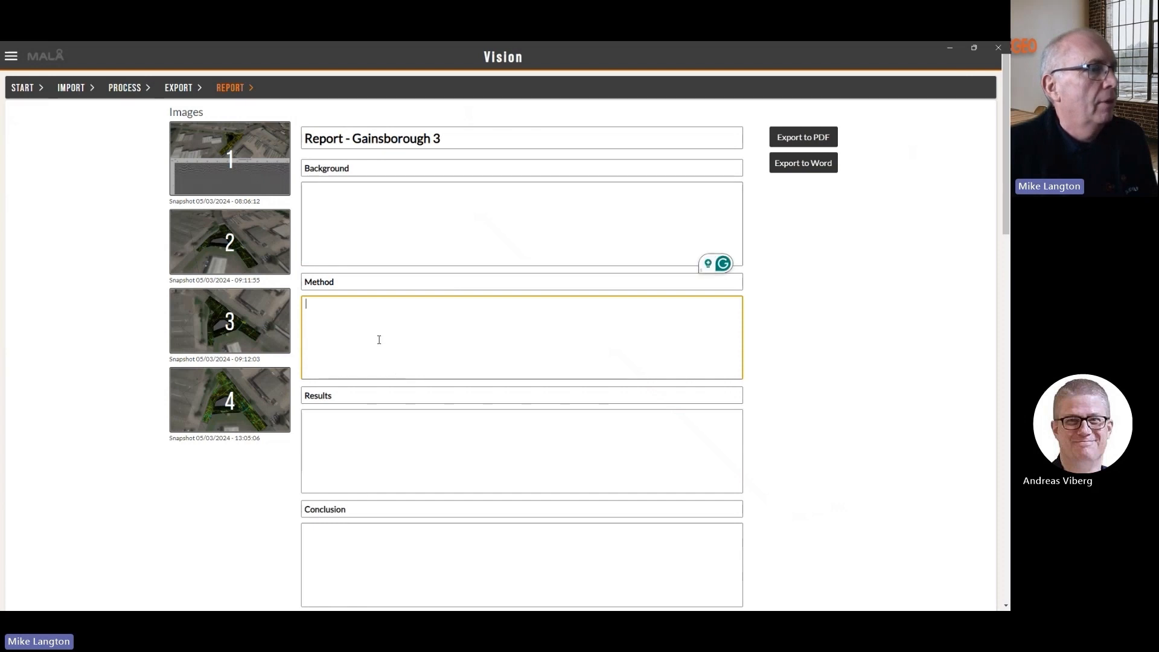
scroll(398, 380, "down", 5)
scroll(411, 389, "down", 5)
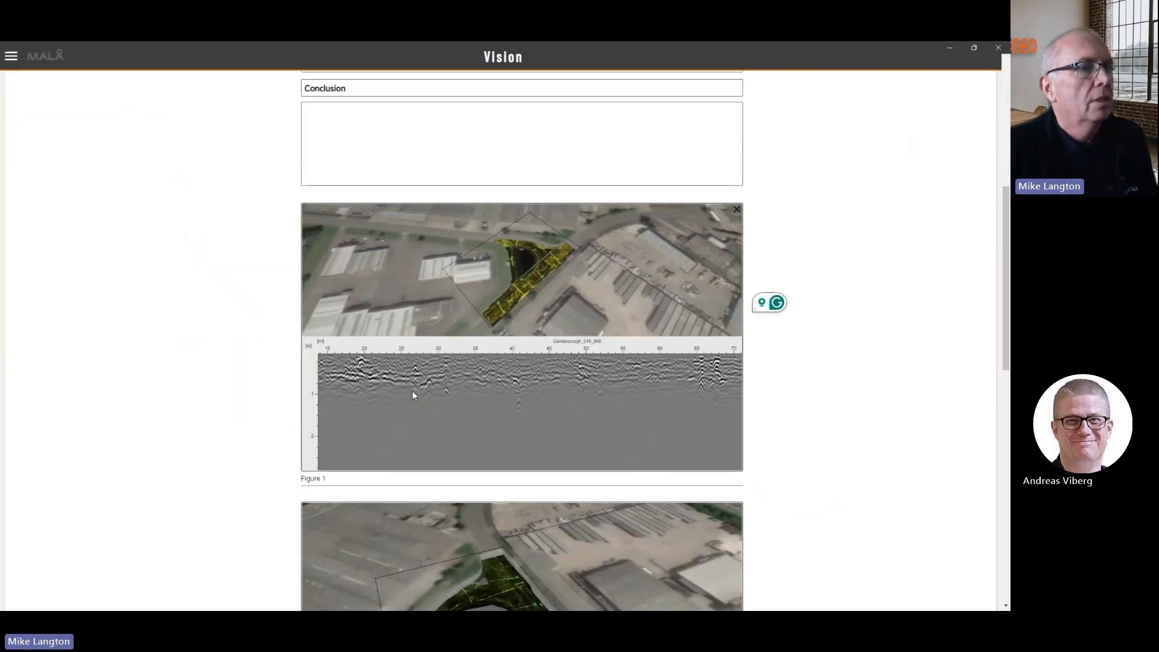
scroll(411, 391, "up", 10)
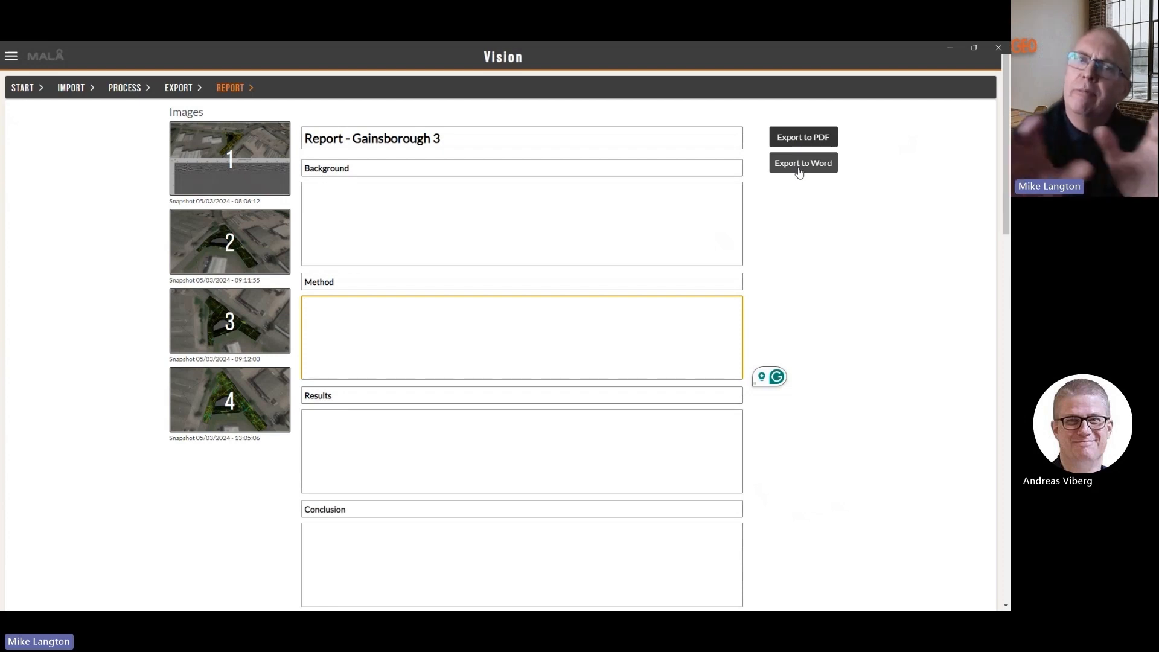
Step: Open the data export page and add a second export entry covering all slices
left_click(181, 88)
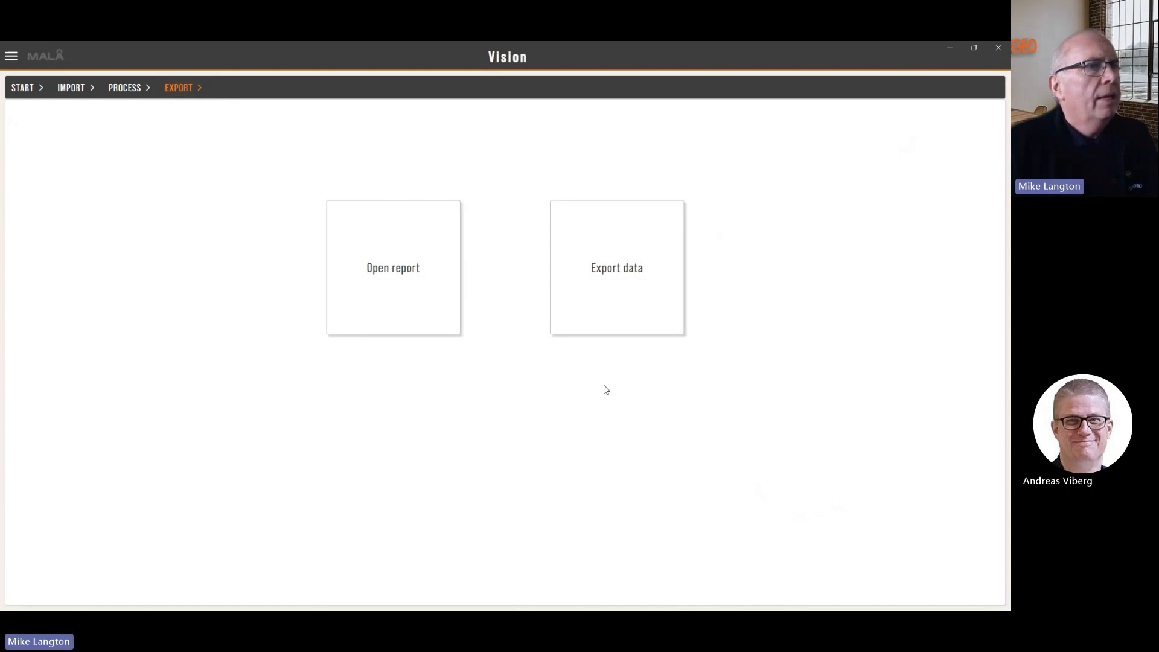
left_click(623, 296)
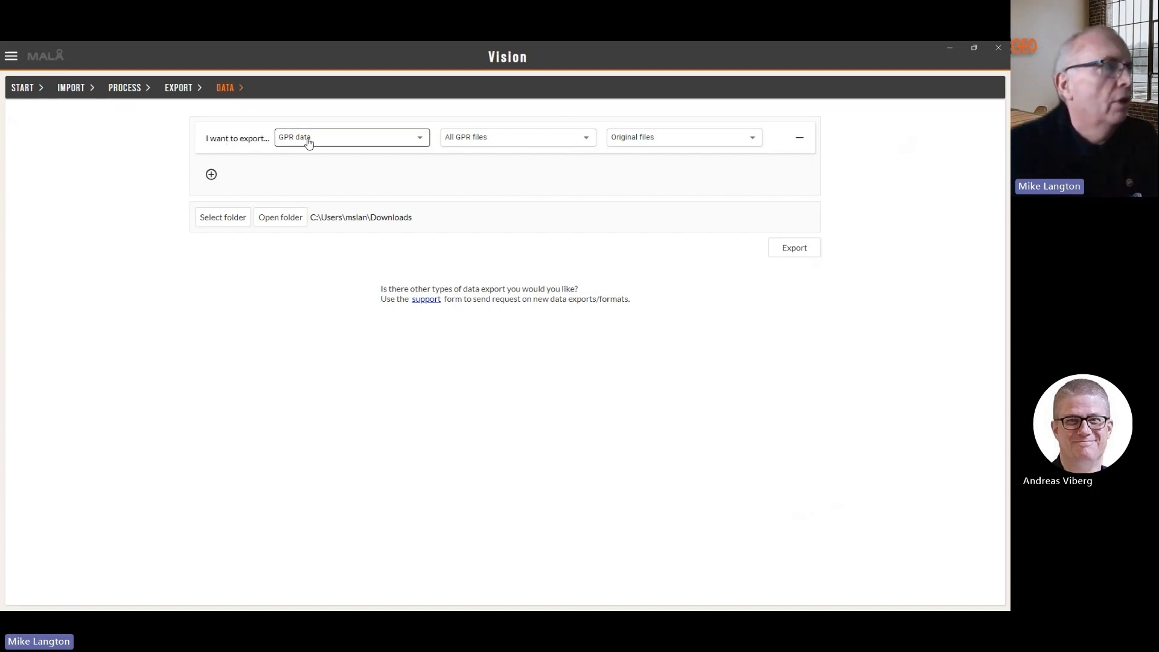
left_click(218, 177)
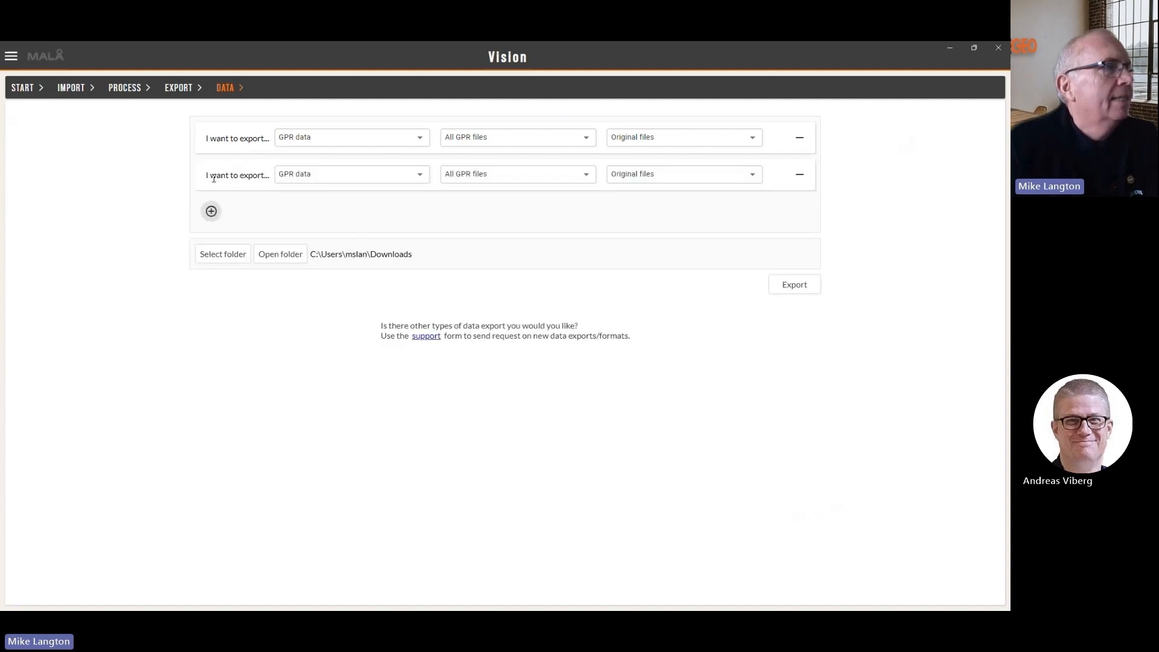
left_click(335, 182)
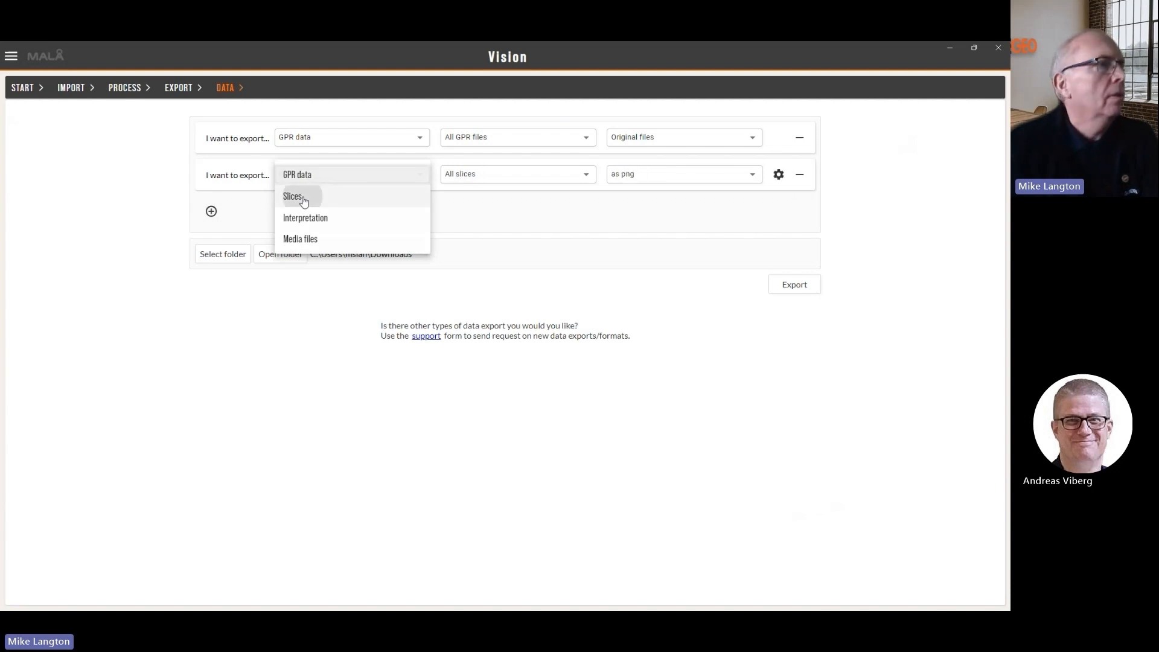
left_click(304, 200)
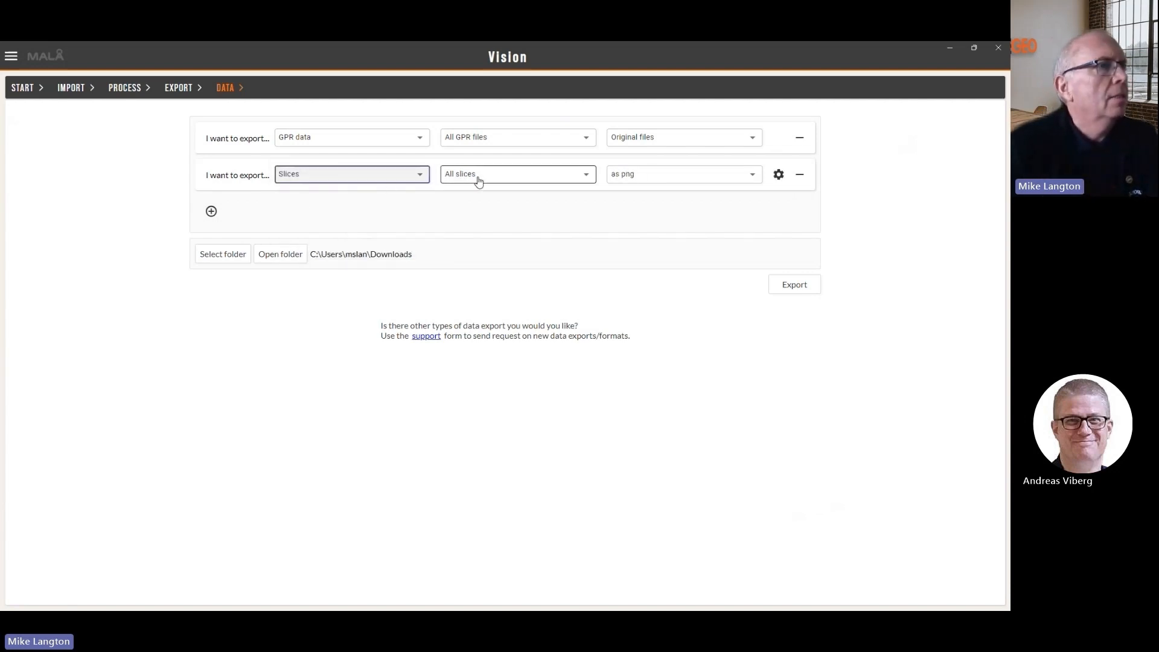
Step: Try geotiff as the slice export format, switch back to png, and check the png export settings without saving
left_click(645, 176)
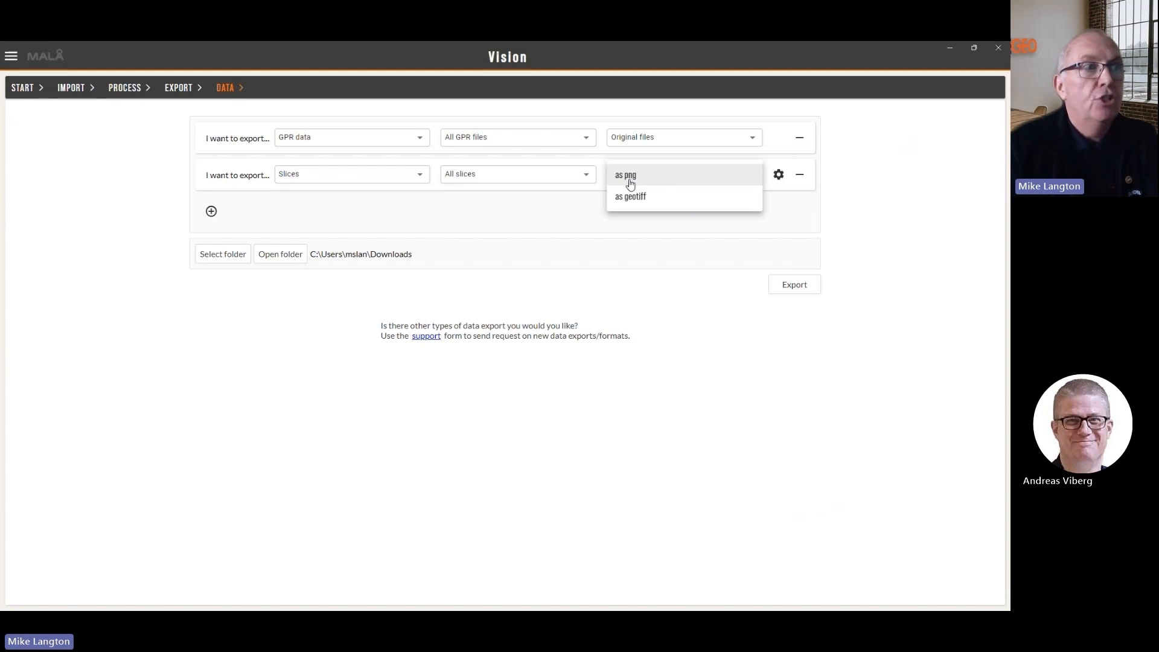
left_click(630, 197)
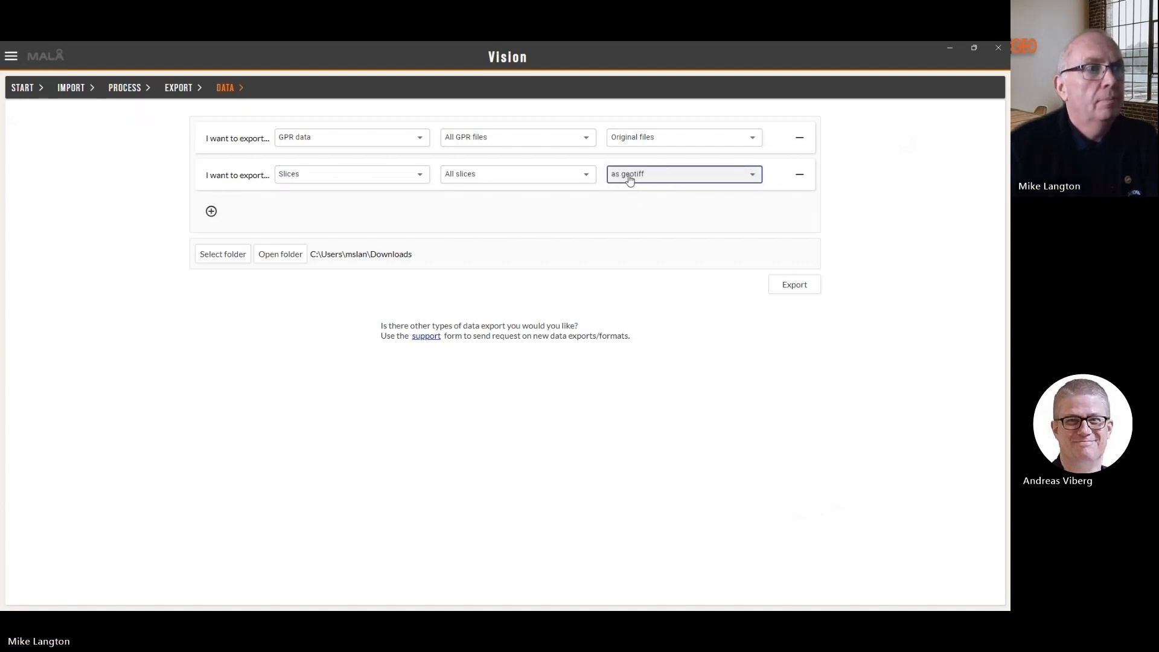
left_click(629, 177)
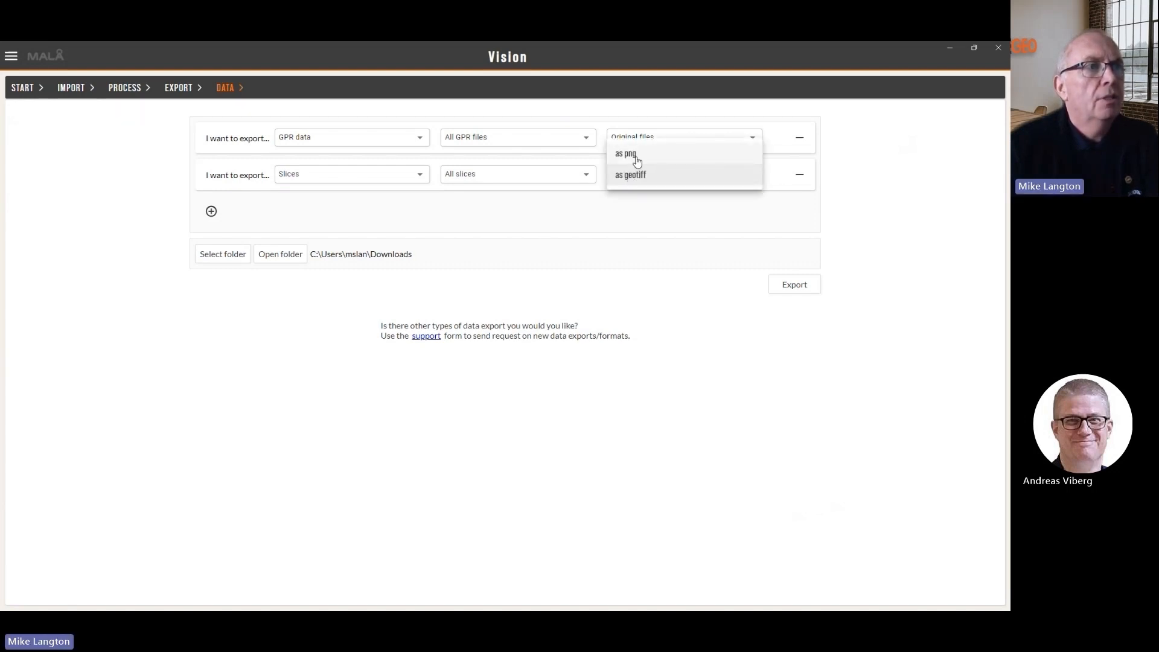
left_click(637, 158)
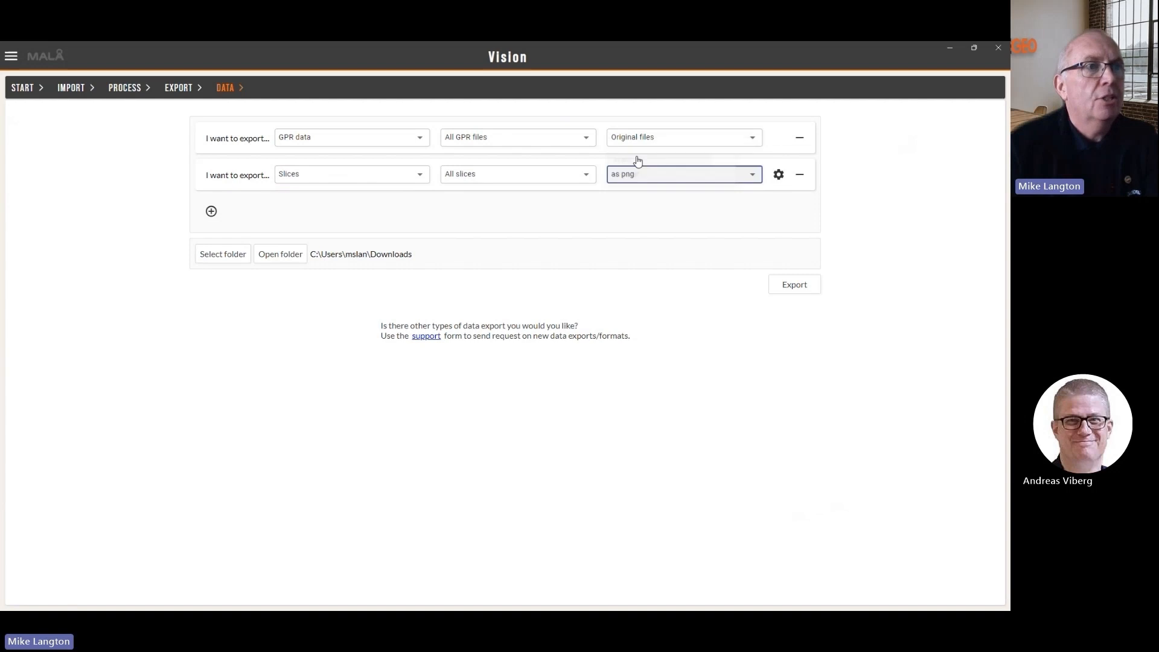
left_click(778, 178)
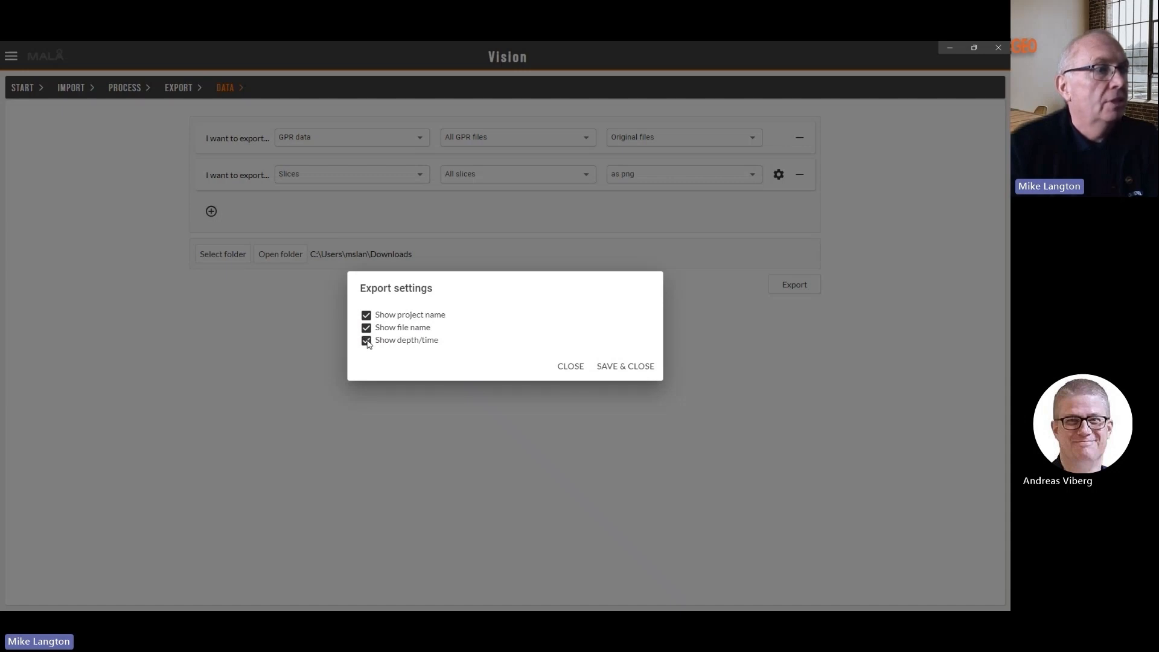
left_click(571, 366)
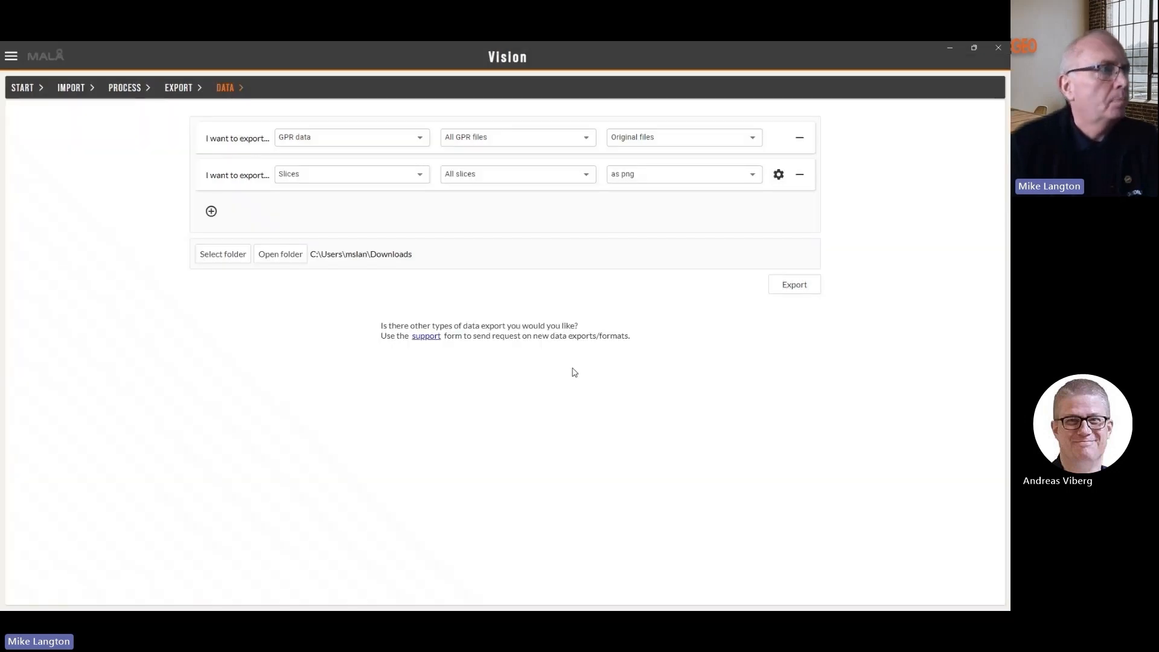
Step: Add a third export entry for the interpretation's markers and polyline nodes in dxf format
left_click(211, 210)
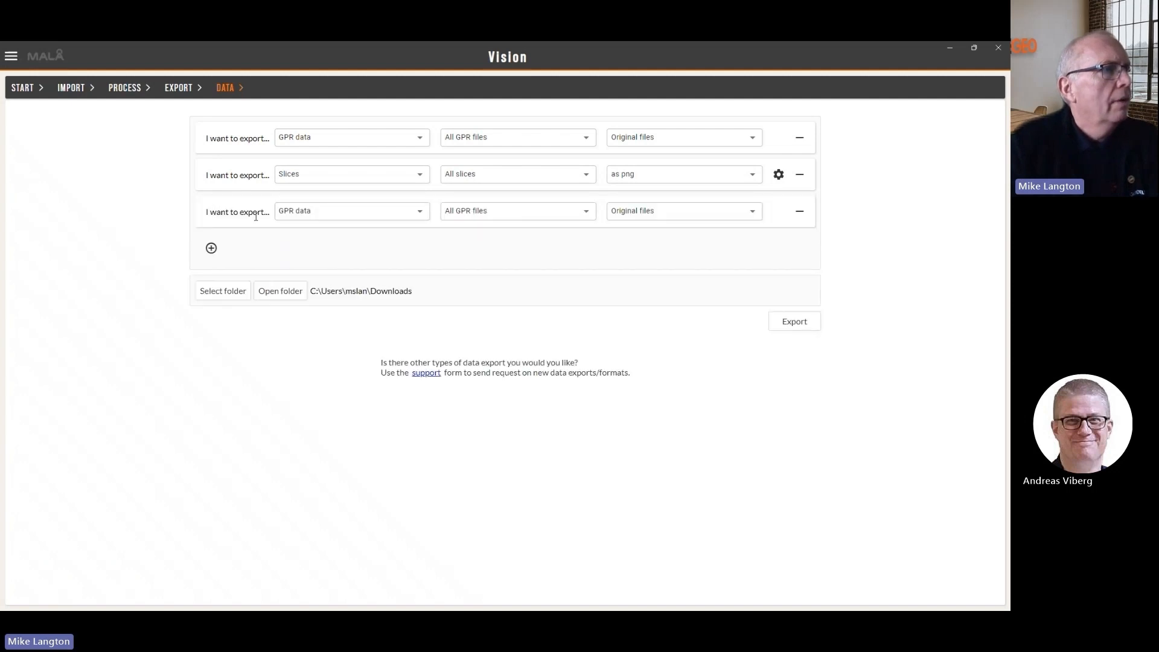
left_click(292, 212)
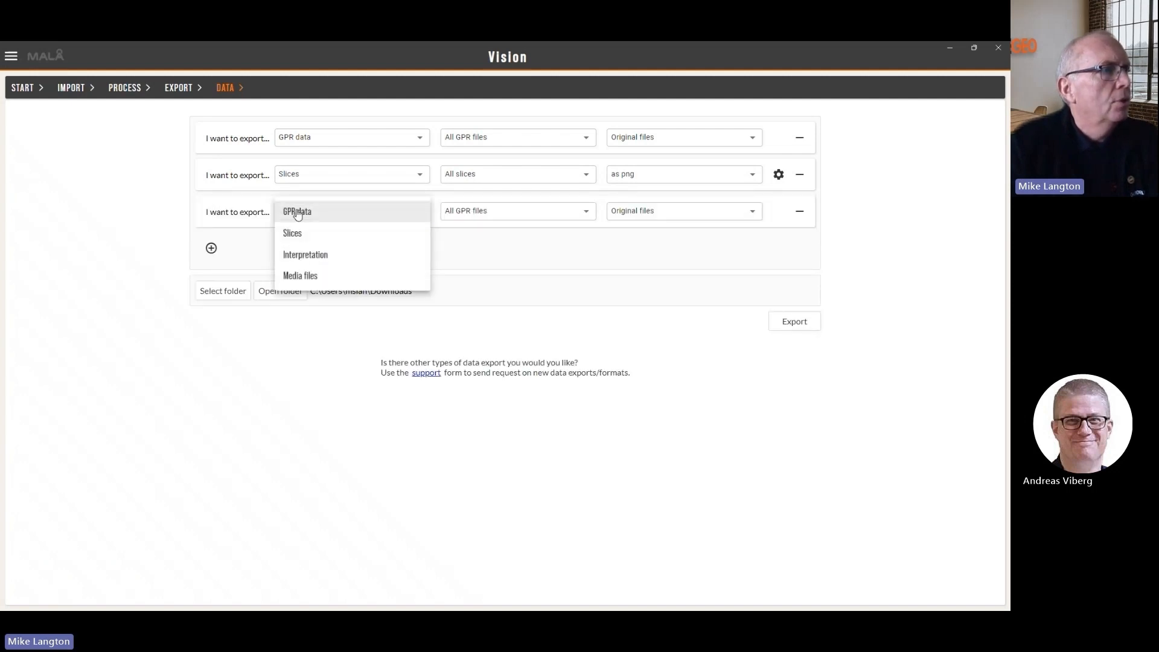
left_click(305, 254)
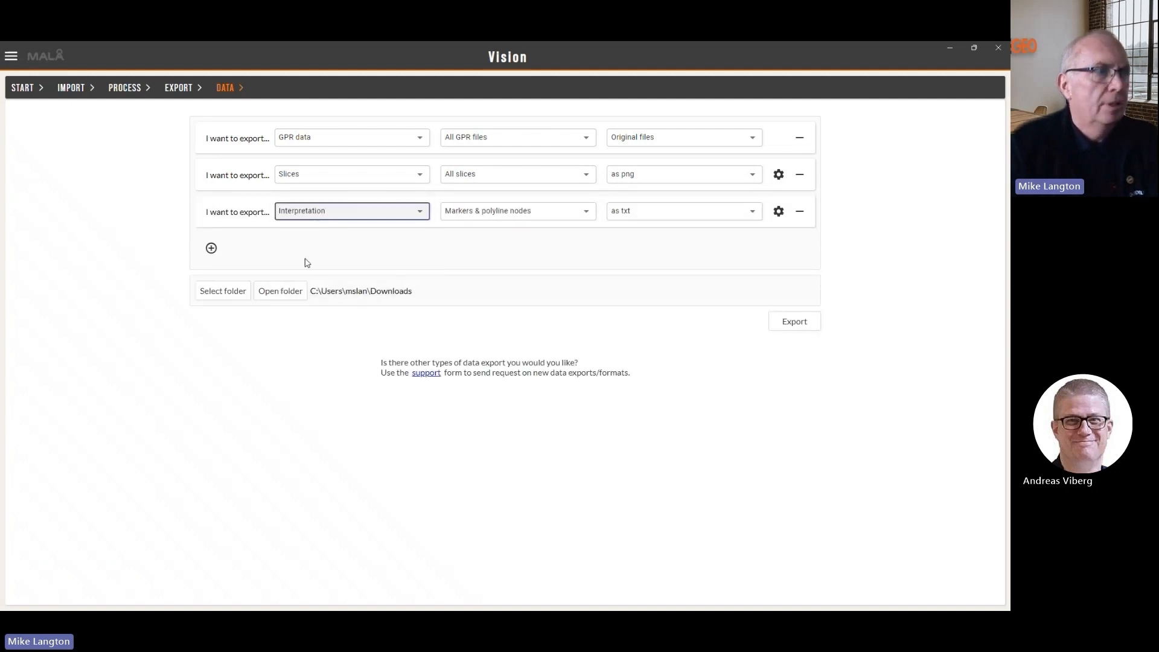
left_click(552, 214)
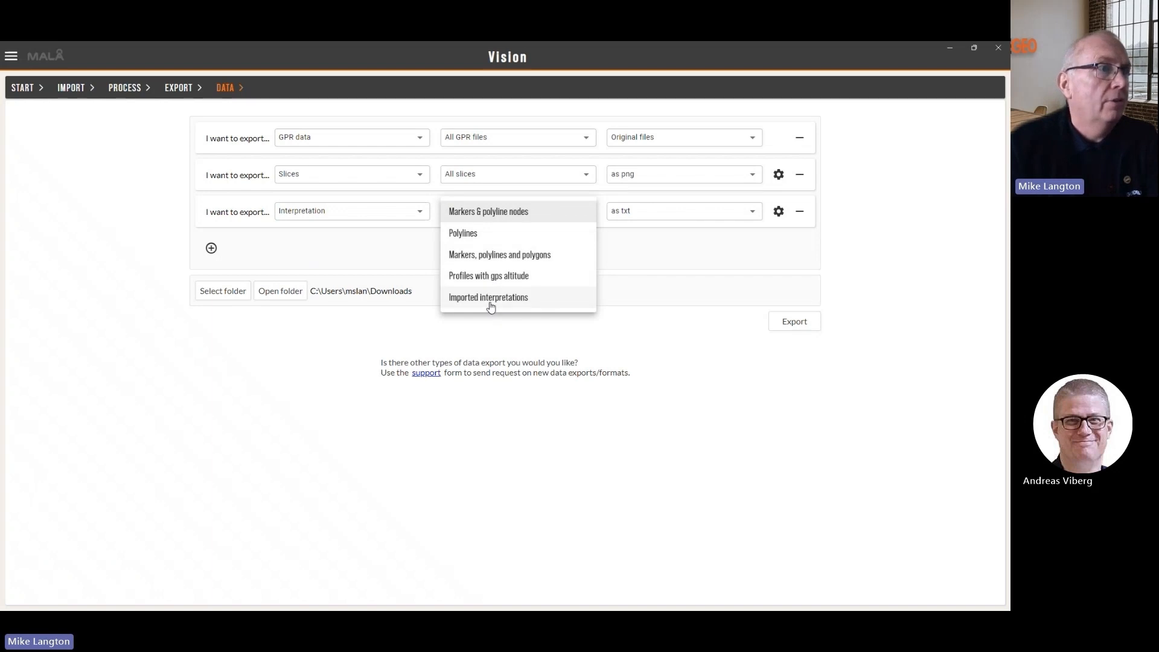
left_click(499, 221)
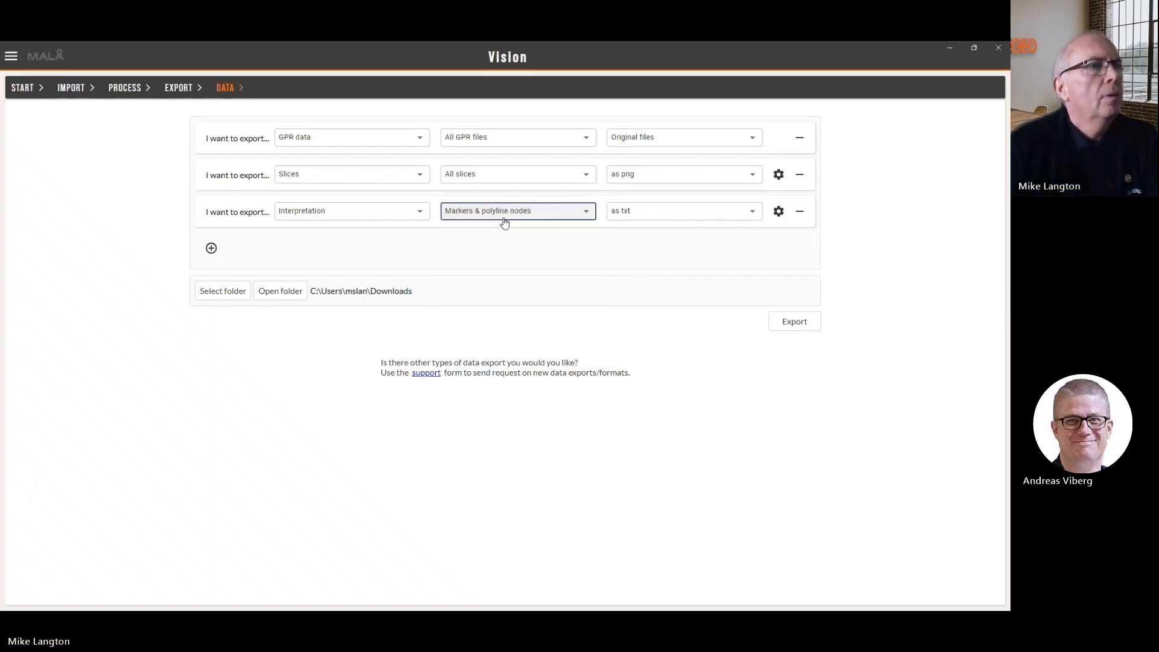
left_click(638, 217)
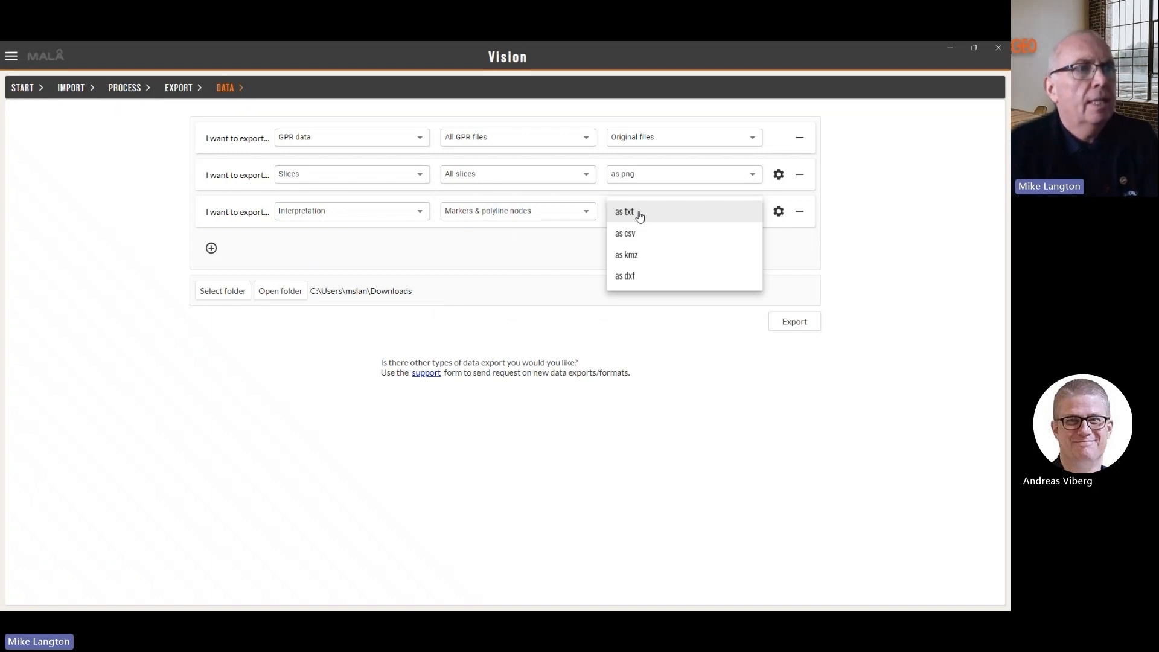
left_click(634, 278)
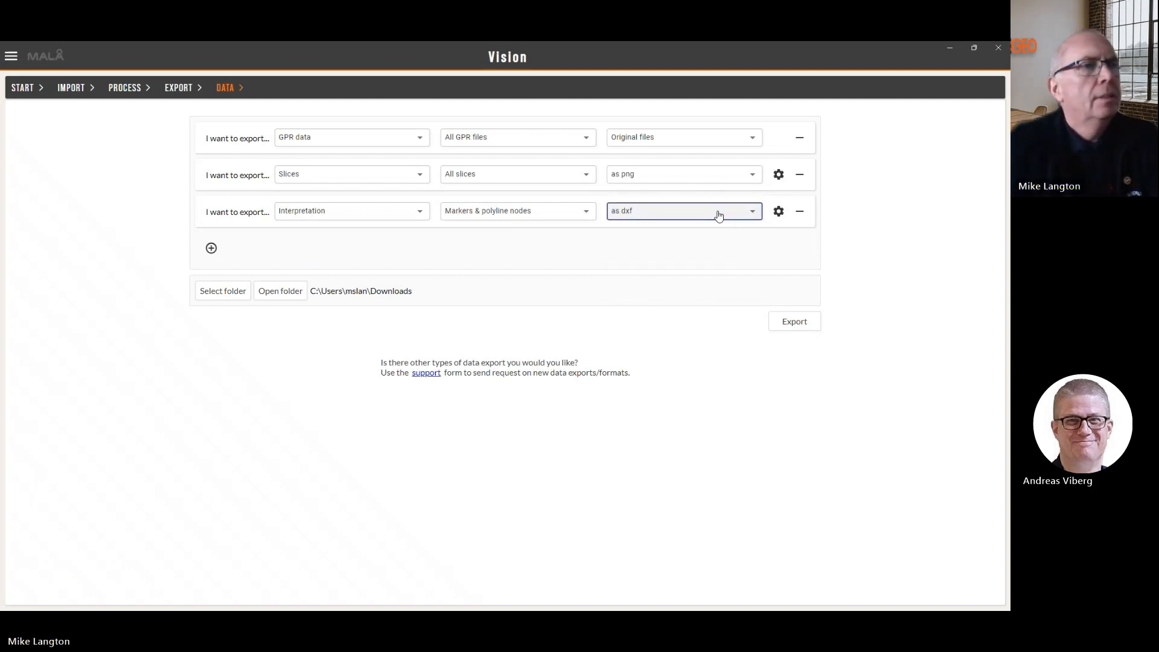
Step: Browse the available projections in the interpretation dxf export settings and close the settings without saving
left_click(779, 212)
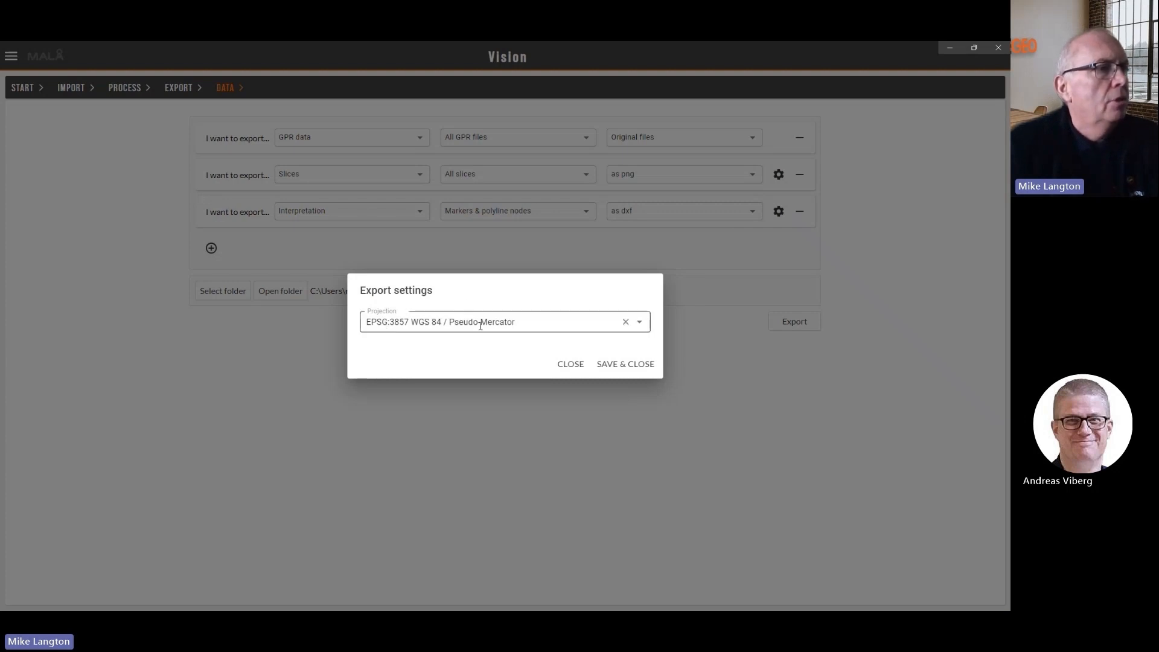
left_click(640, 323)
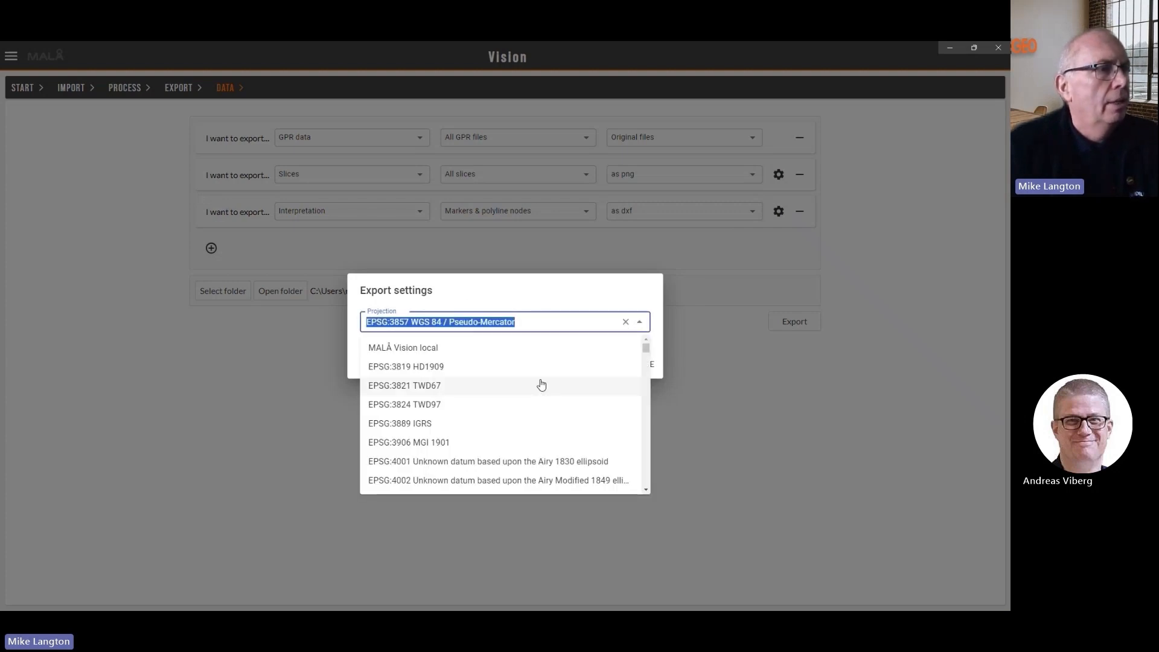
scroll(523, 410, "down", 10)
scroll(523, 417, "up", 8)
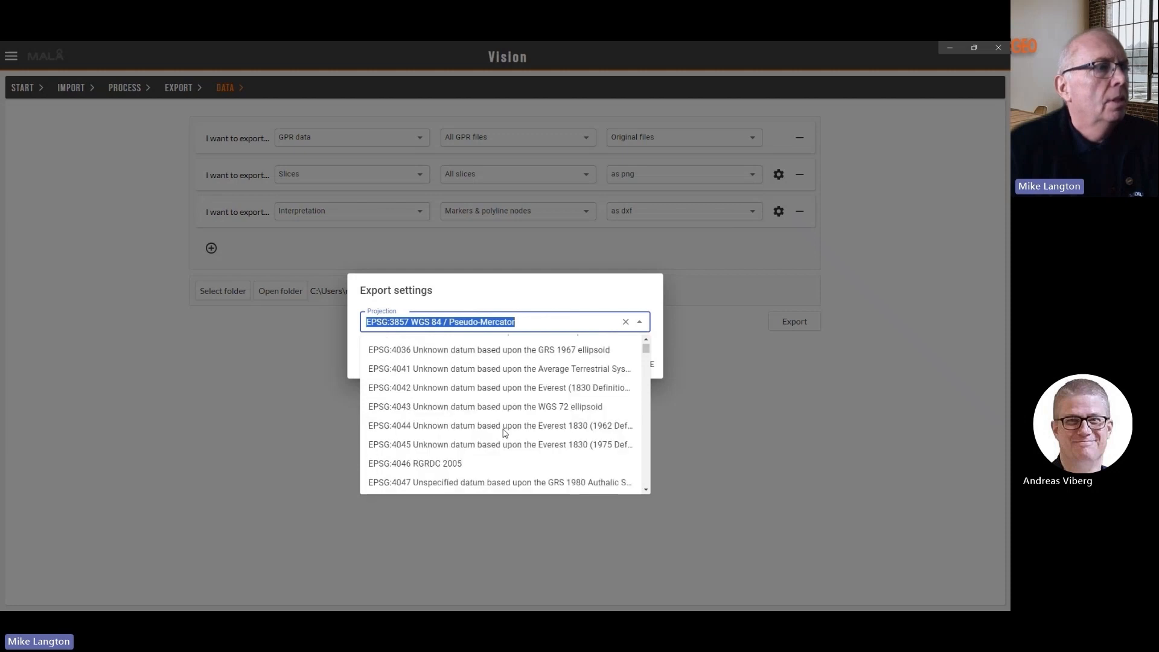
scroll(505, 432, "up", 2)
left_click(540, 319)
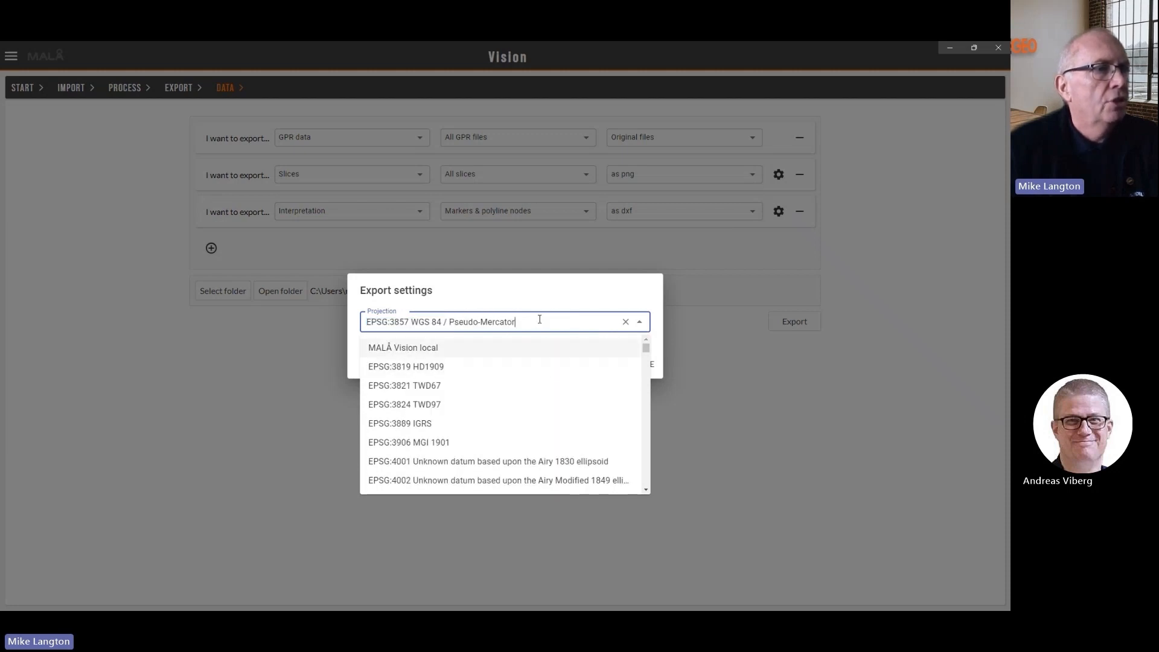
left_click(640, 325)
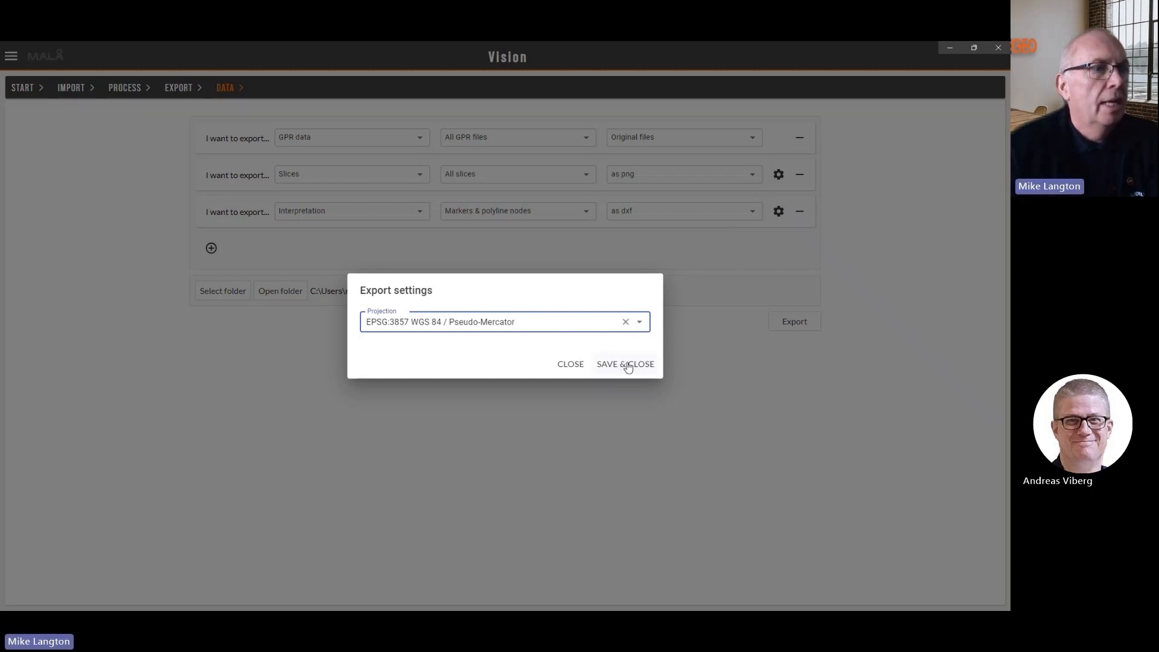
left_click(570, 365)
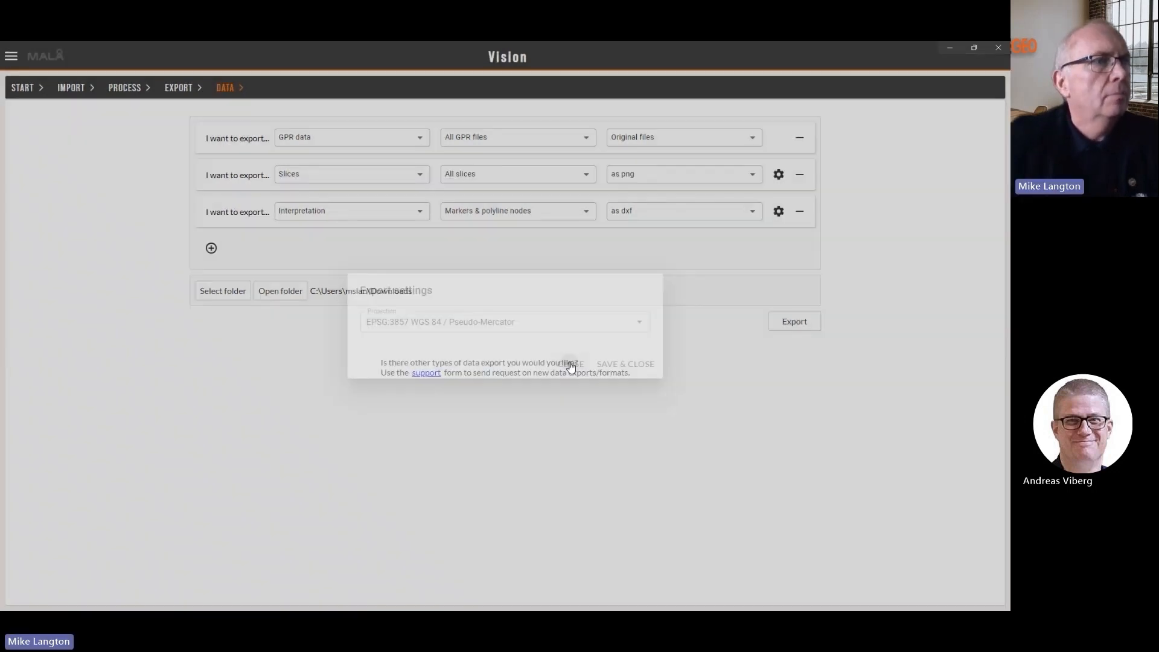
Step: Try a fourth export entry for media files covering all snapshots in original format, and remove that entry again
left_click(211, 248)
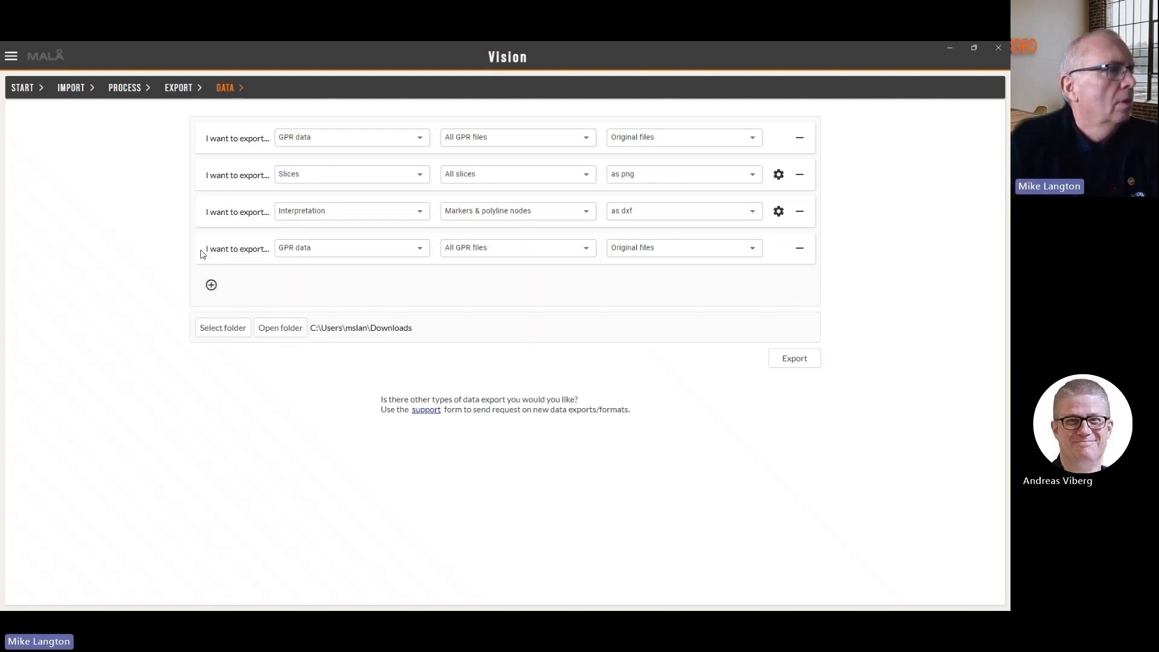
left_click(287, 253)
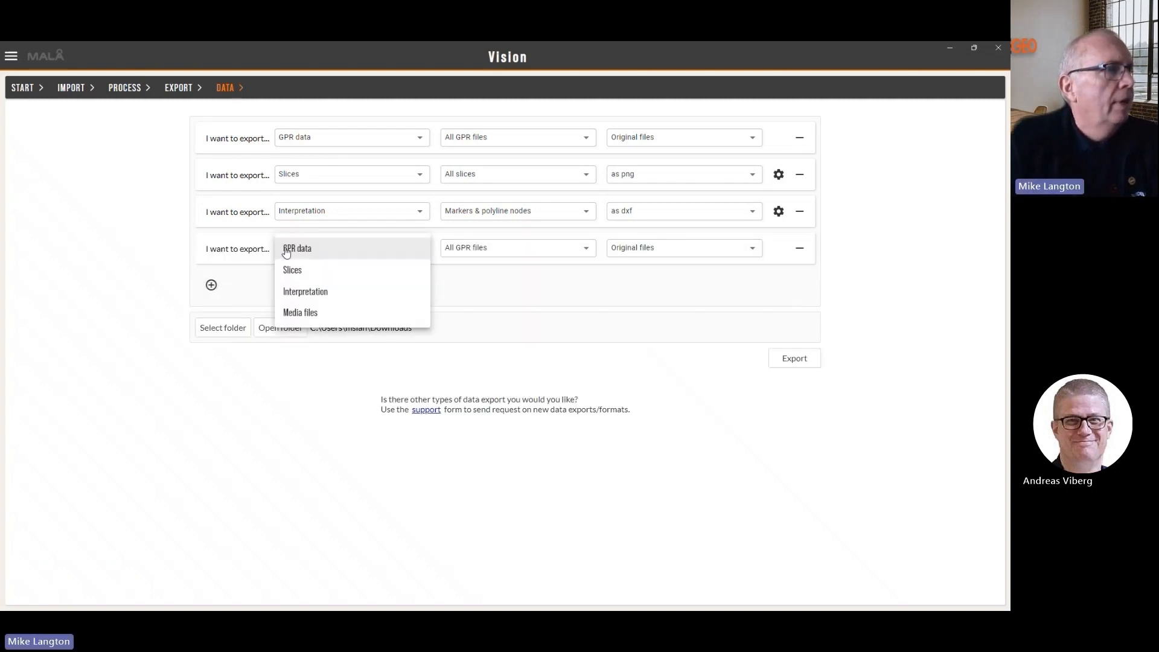
left_click(299, 313)
left_click(491, 249)
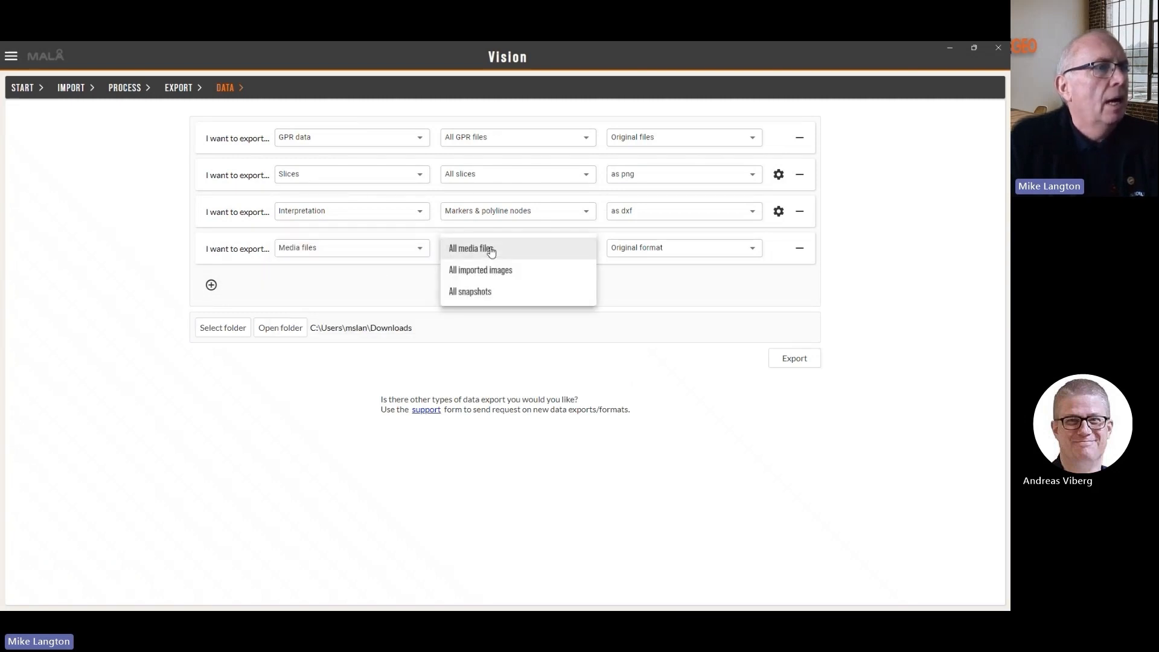
left_click(492, 293)
left_click(633, 251)
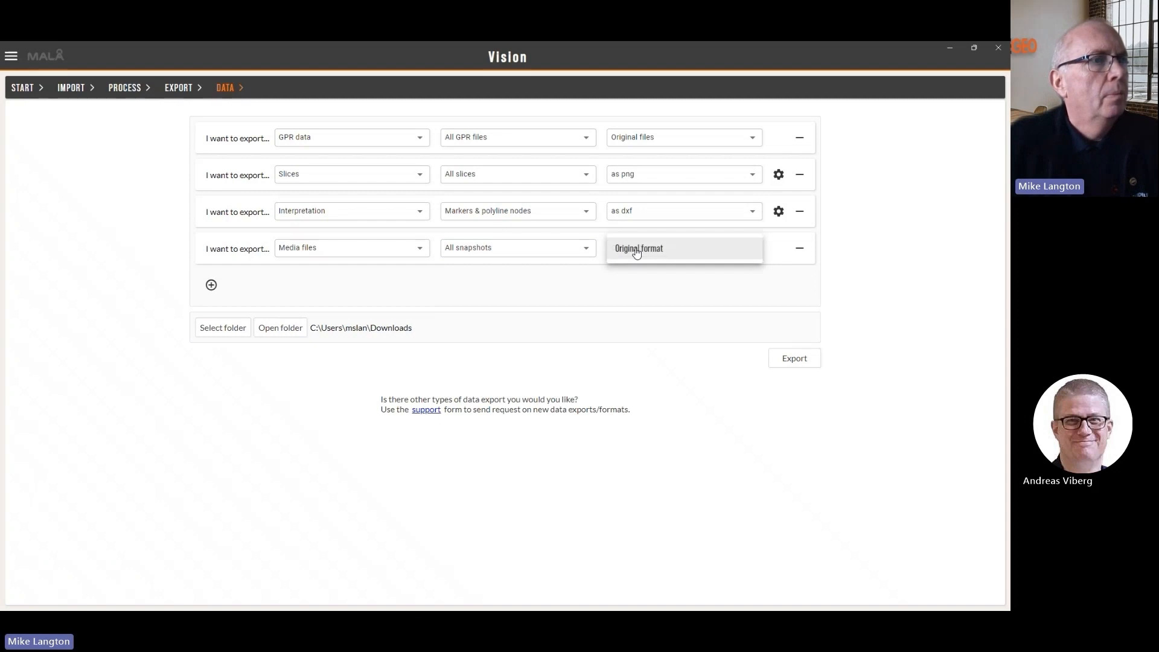
left_click(637, 251)
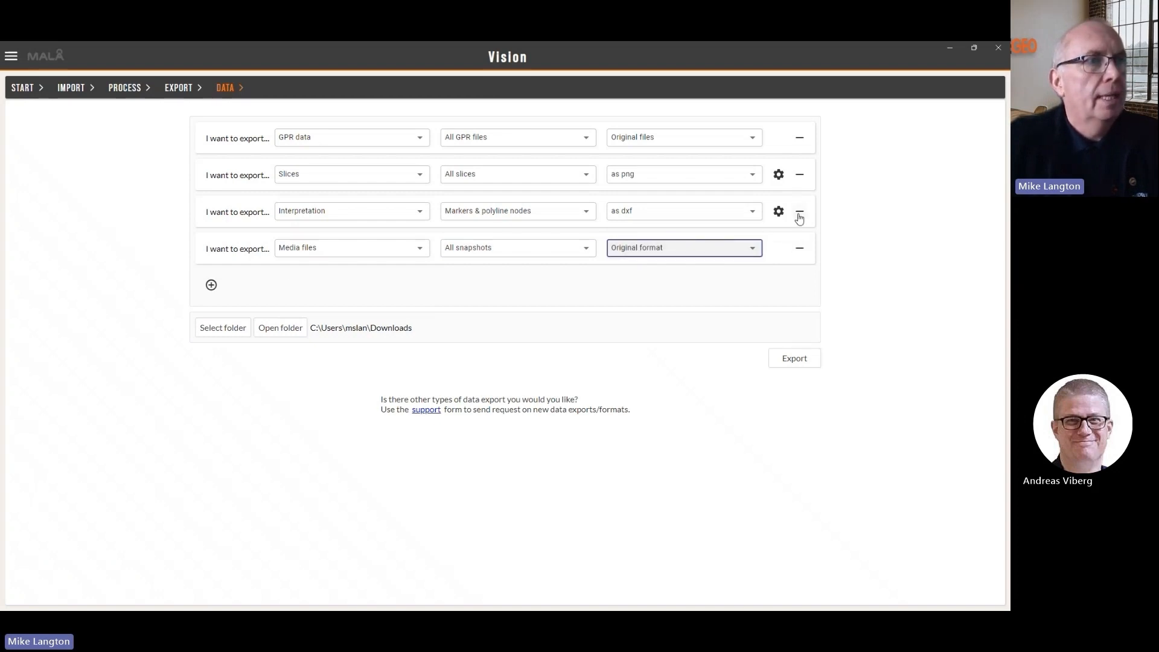
left_click(803, 254)
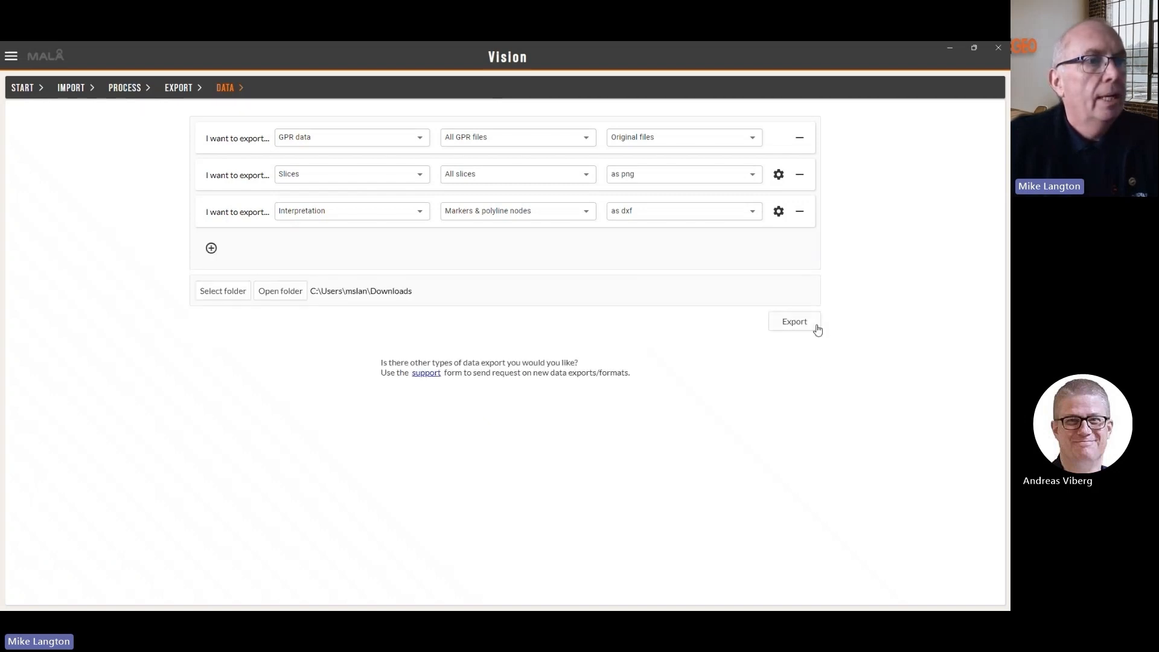